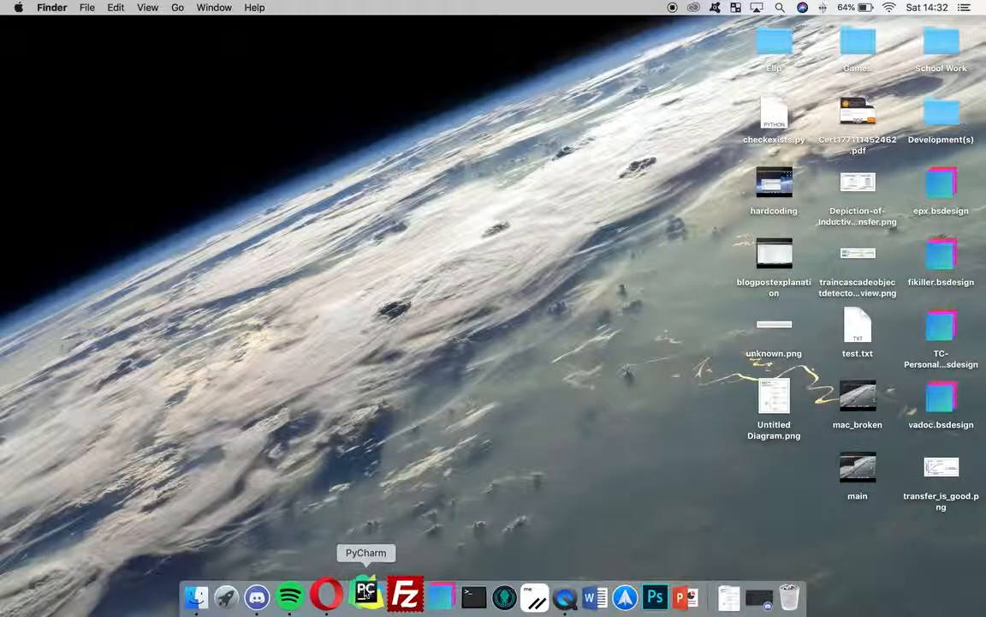
Launch PyCharm
{"action": "left_click", "coordinate": [366, 591]}
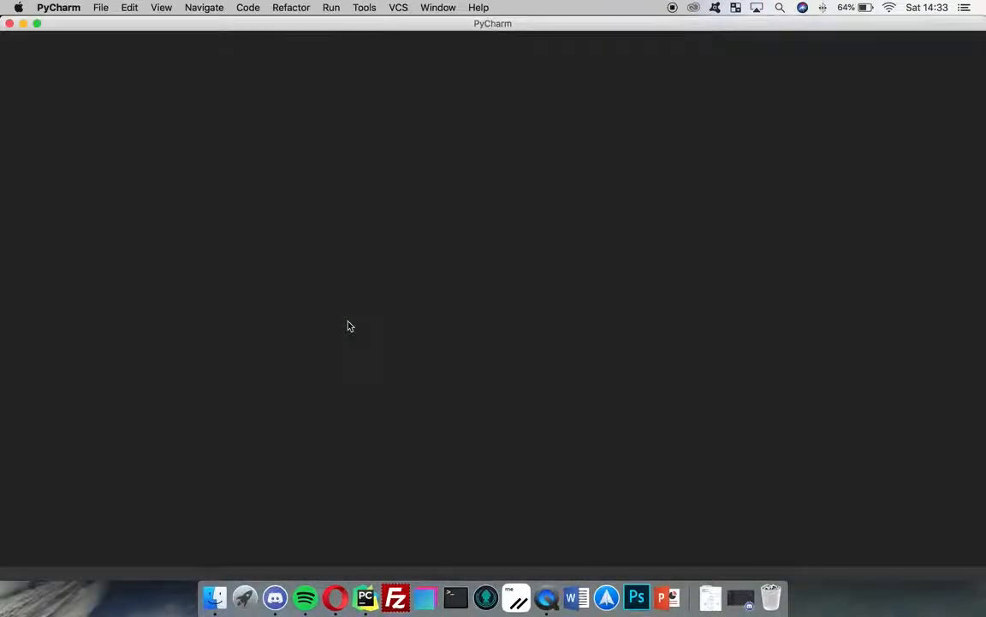
{"action": "left_click", "coordinate": [101, 7]}
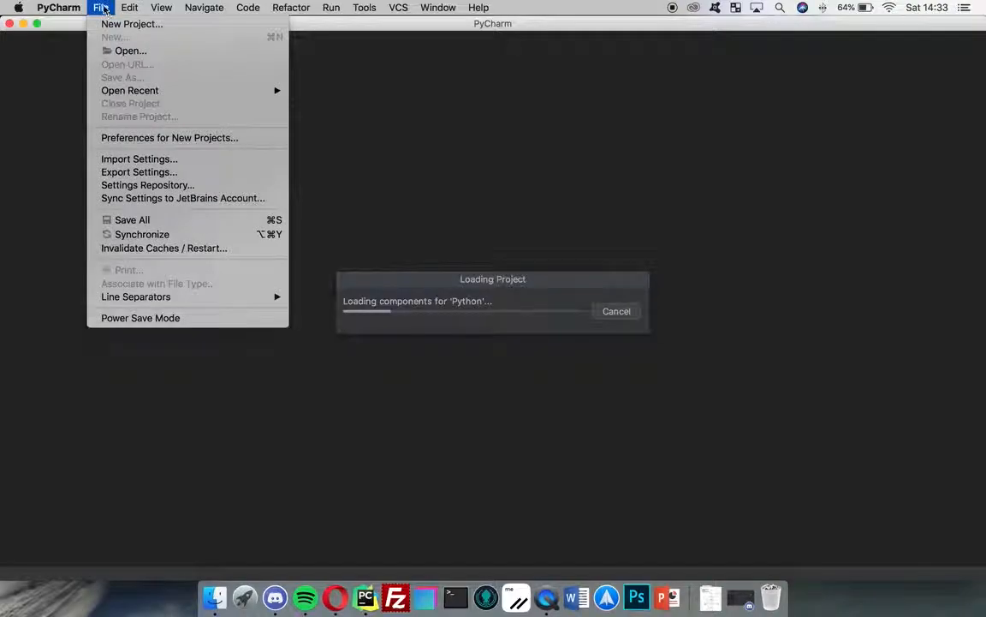
{"action": "left_click", "coordinate": [221, 138]}
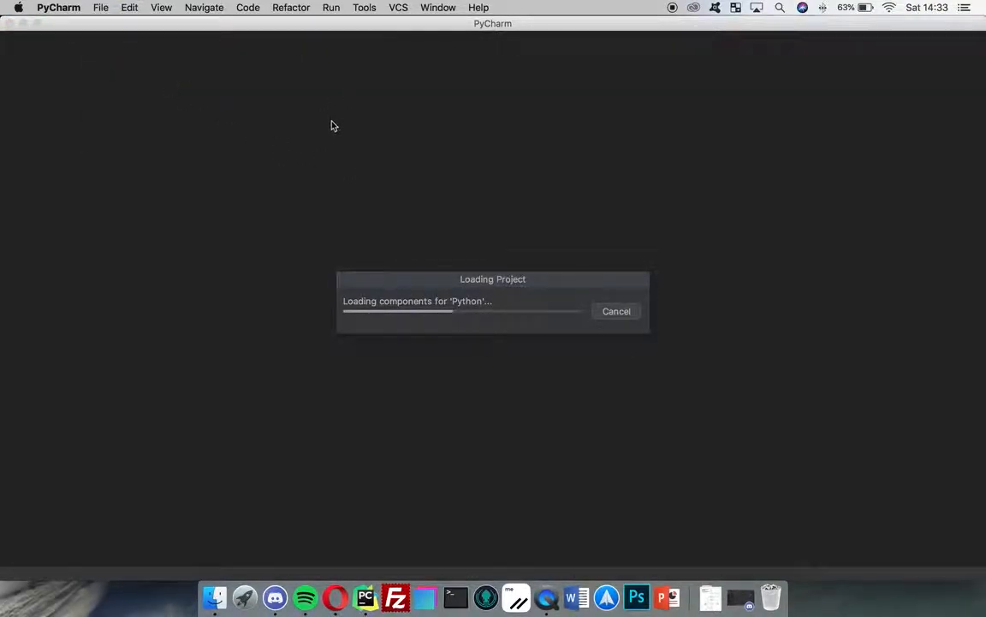
{"action": "left_click", "coordinate": [391, 77]}
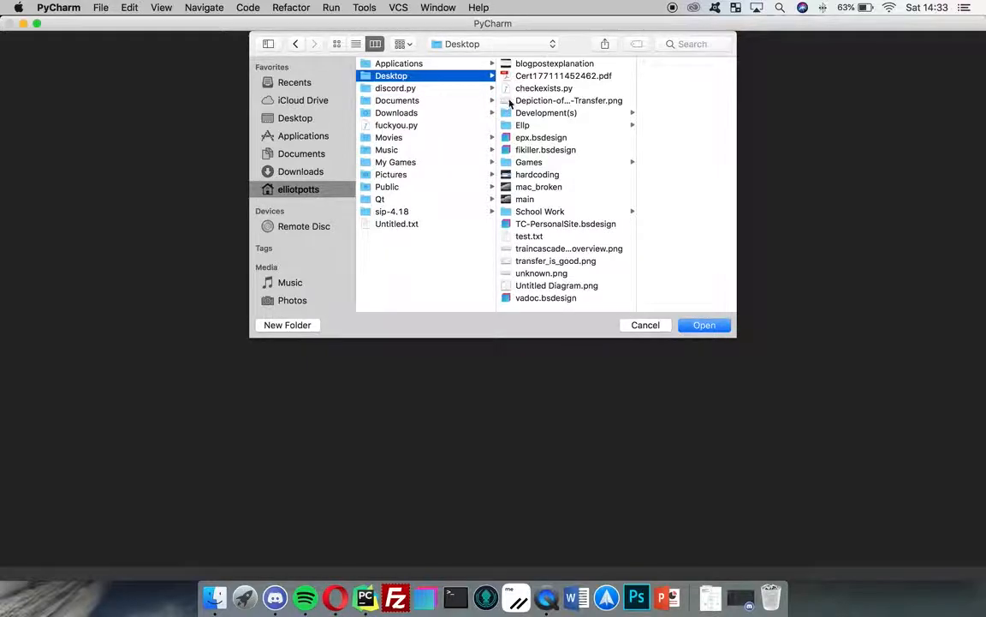
{"action": "left_click_drag", "start_coordinate": [495, 76], "coordinate": [349, 78]}
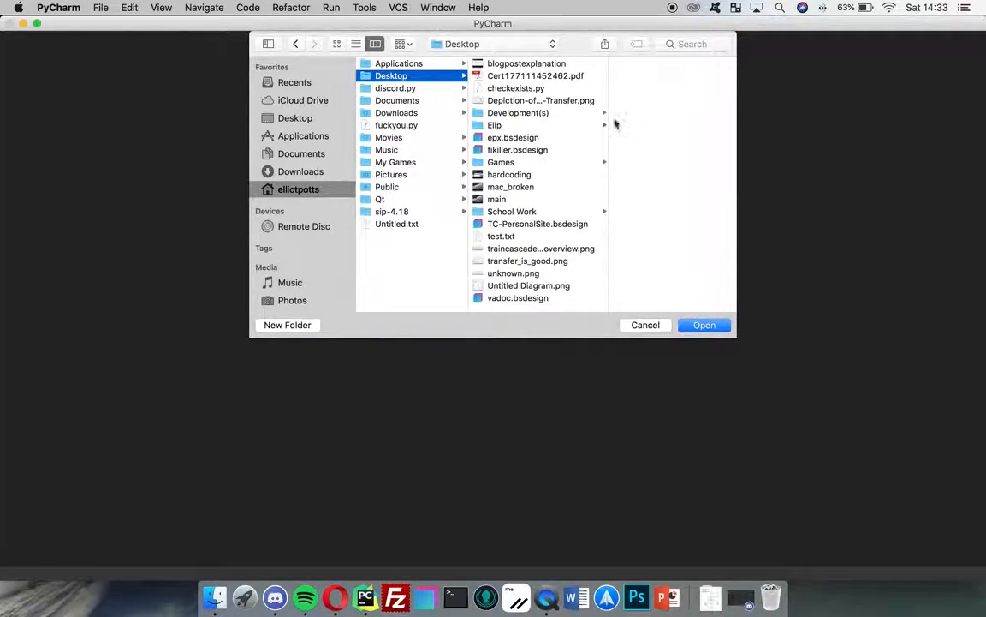
{"action": "left_click", "coordinate": [296, 124]}
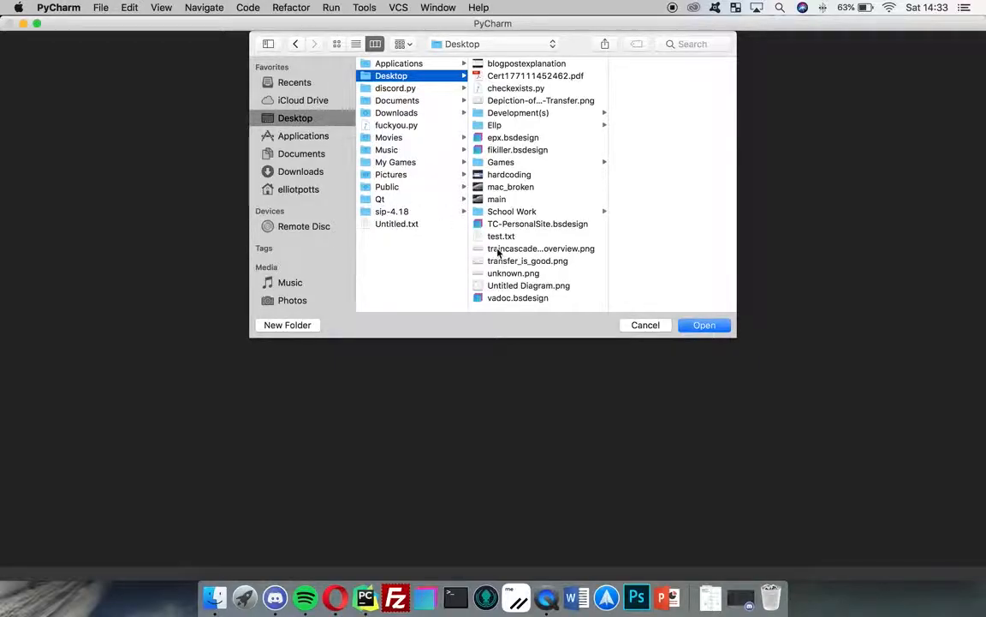
{"action": "left_click", "coordinate": [645, 325]}
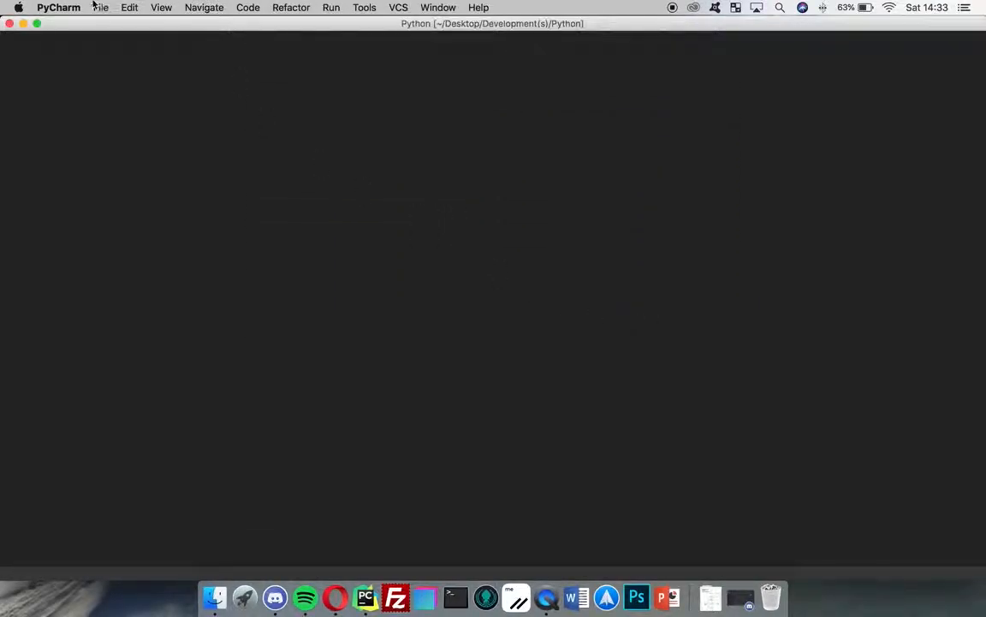
Create a folder named The_Artefact inside Desktop/Development(s)/EPQ_Python and open it as the project
{"action": "left_click", "coordinate": [96, 7]}
{"action": "left_click", "coordinate": [117, 64]}
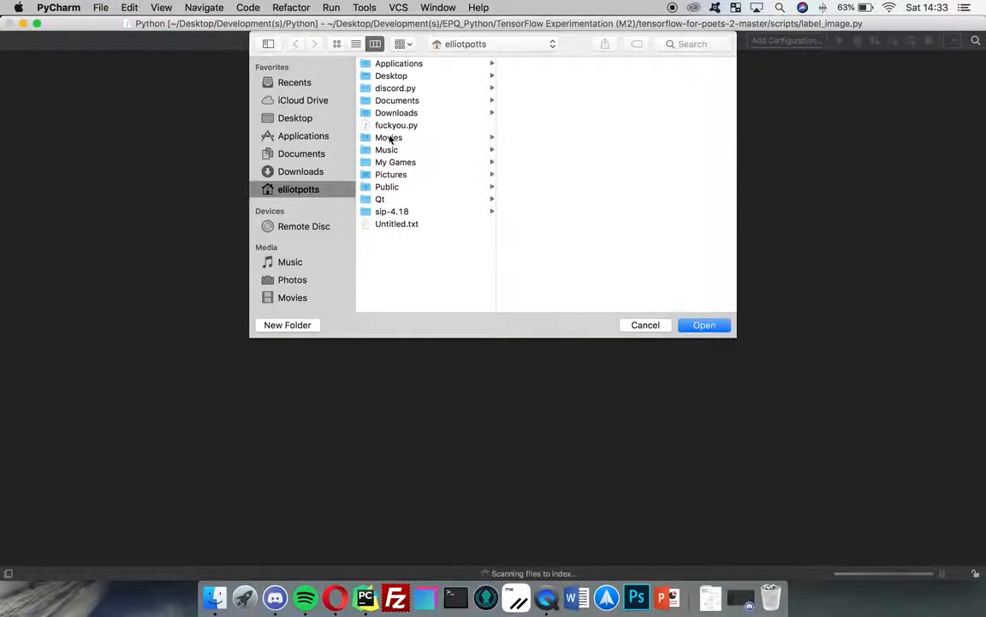
{"action": "left_click", "coordinate": [402, 77]}
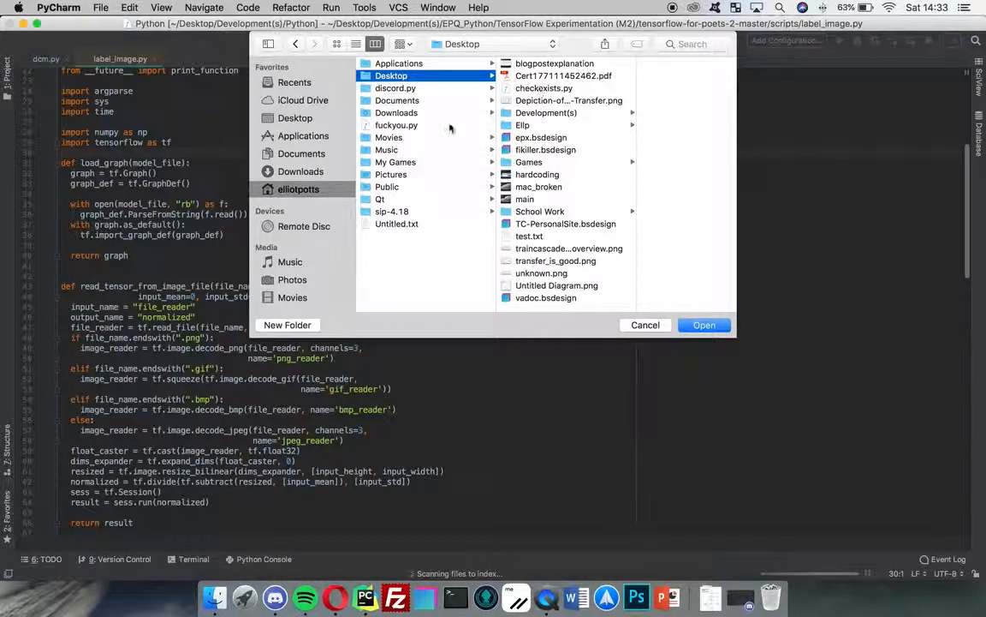
{"action": "scroll", "coordinate": [575, 189], "scroll_direction": "down", "scroll_amount": 2}
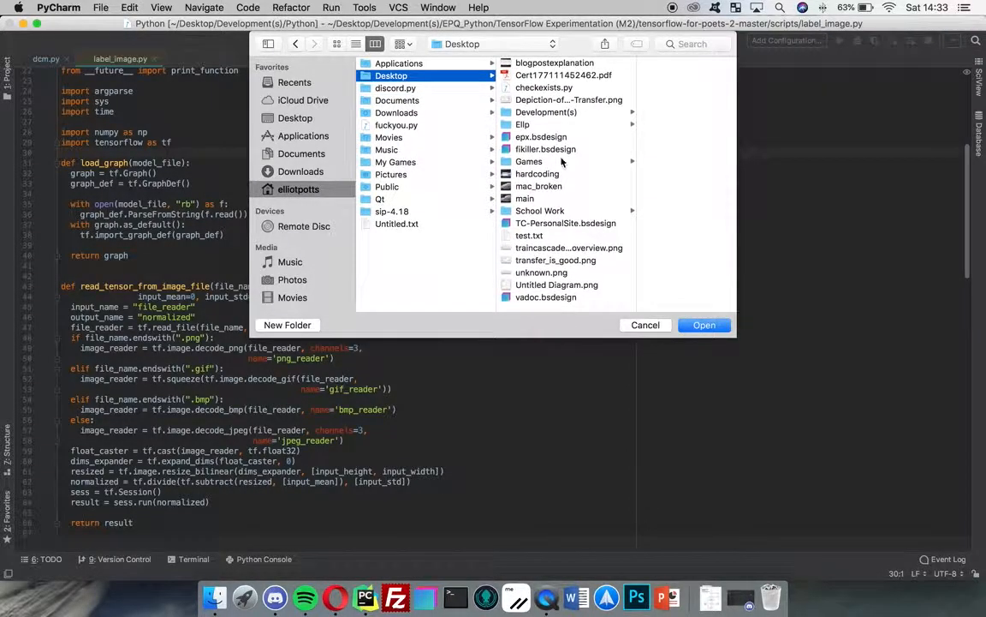
{"action": "left_click", "coordinate": [505, 112]}
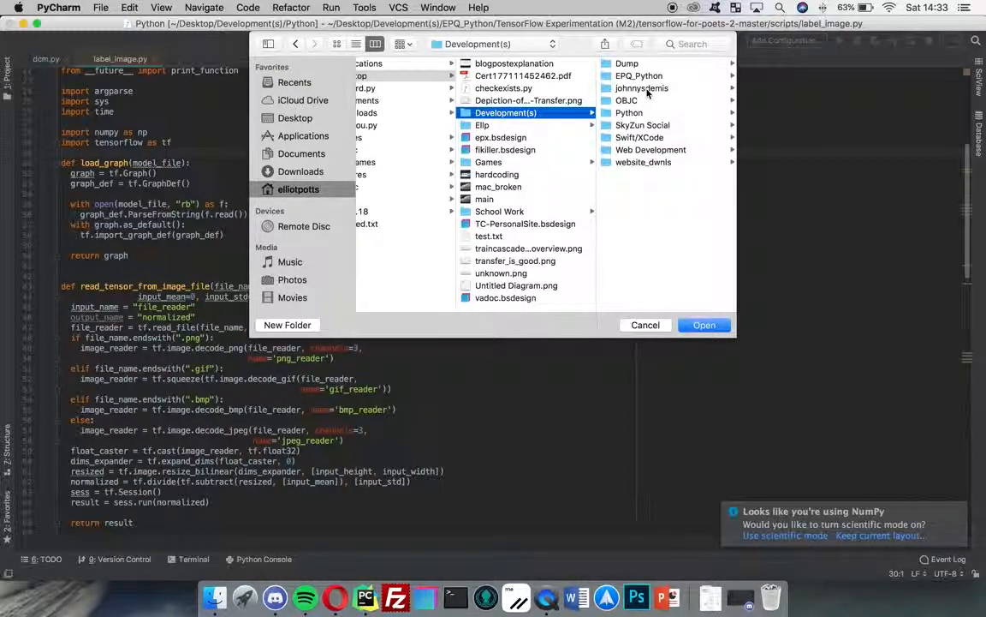
{"action": "left_click", "coordinate": [637, 76]}
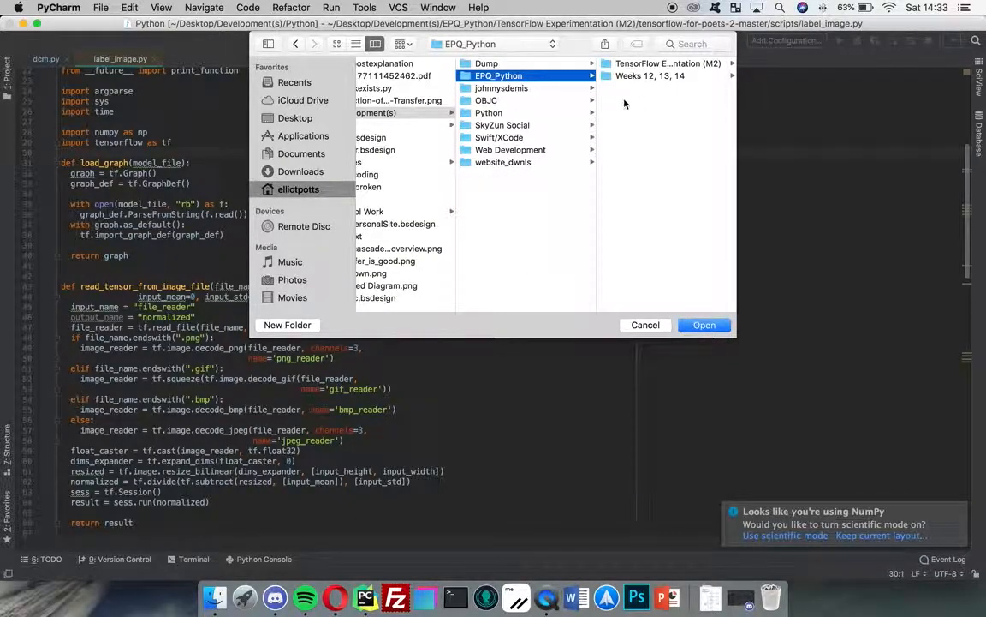
{"action": "left_click", "coordinate": [287, 324]}
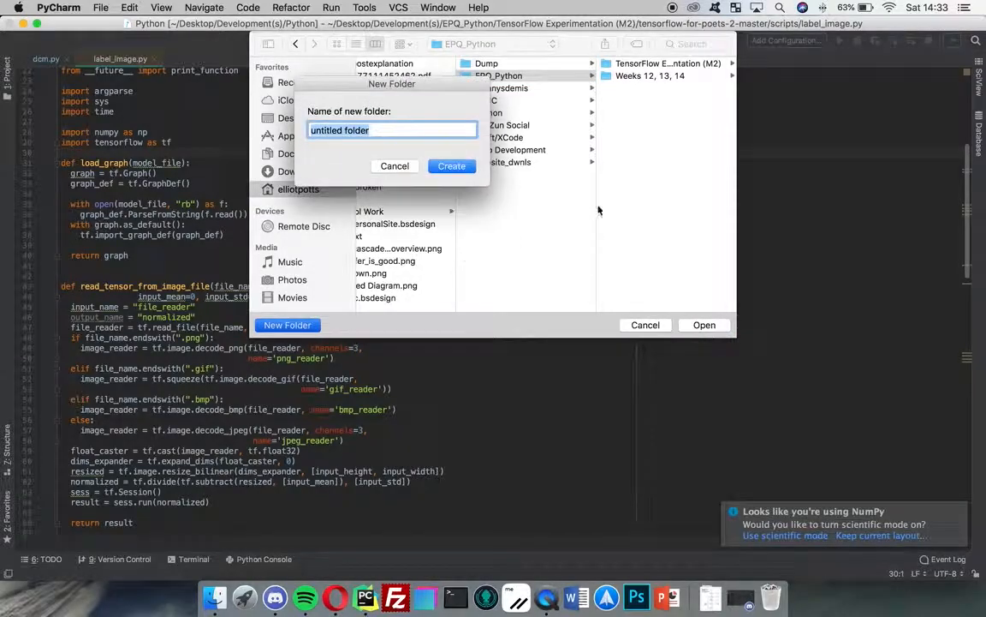
{"action": "type", "text": "The"}
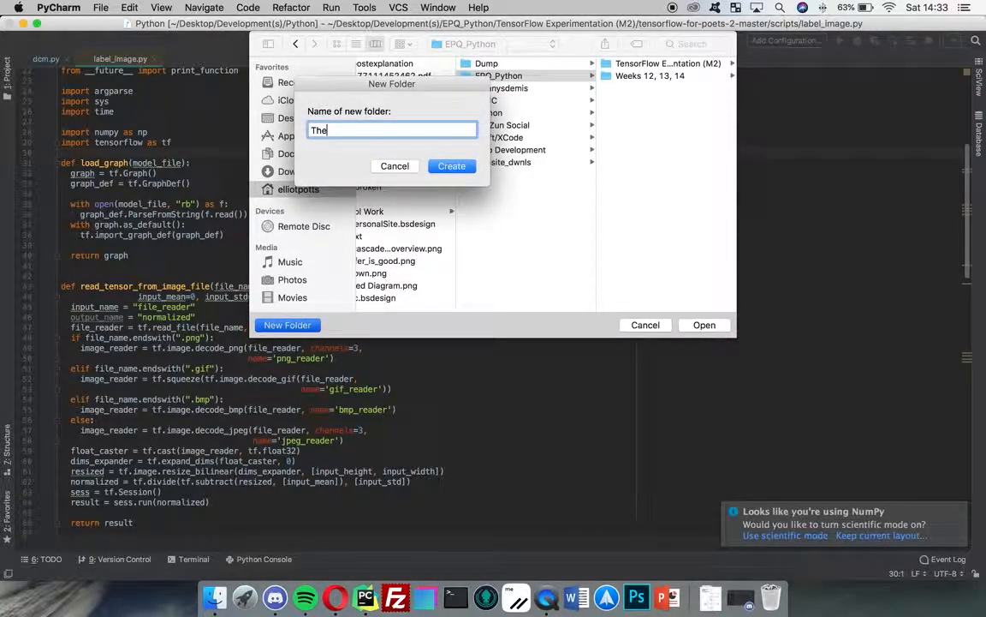
{"action": "type", "text": "_Artefact"}
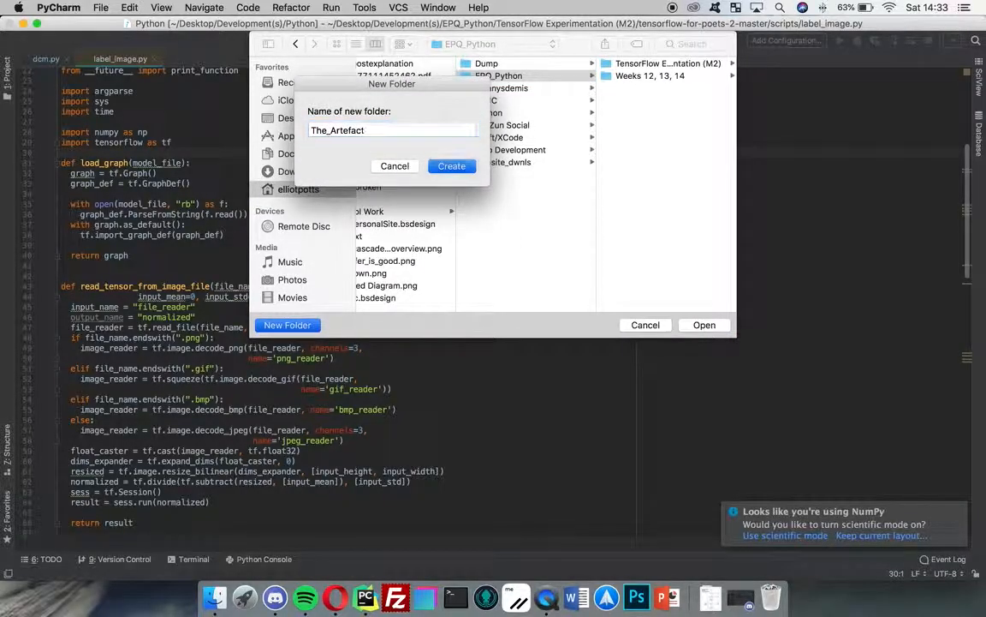
{"action": "key", "text": "Return"}
{"action": "left_click", "coordinate": [705, 324]}
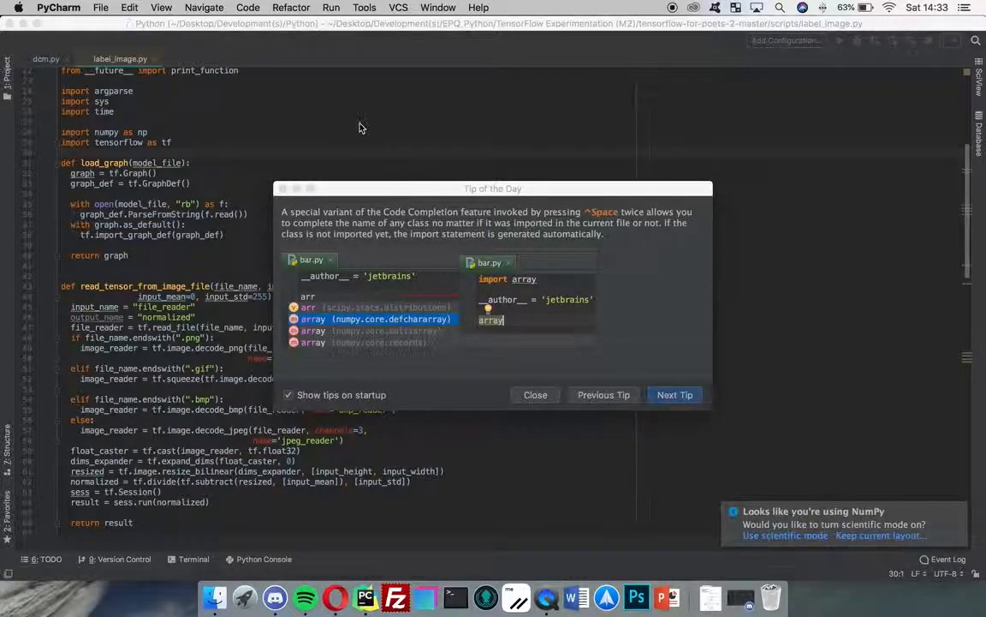
Force quit the unresponsive PyCharm application and close the Force Quit Applications window
{"action": "left_click_drag", "start_coordinate": [348, 193], "coordinate": [424, 176]}
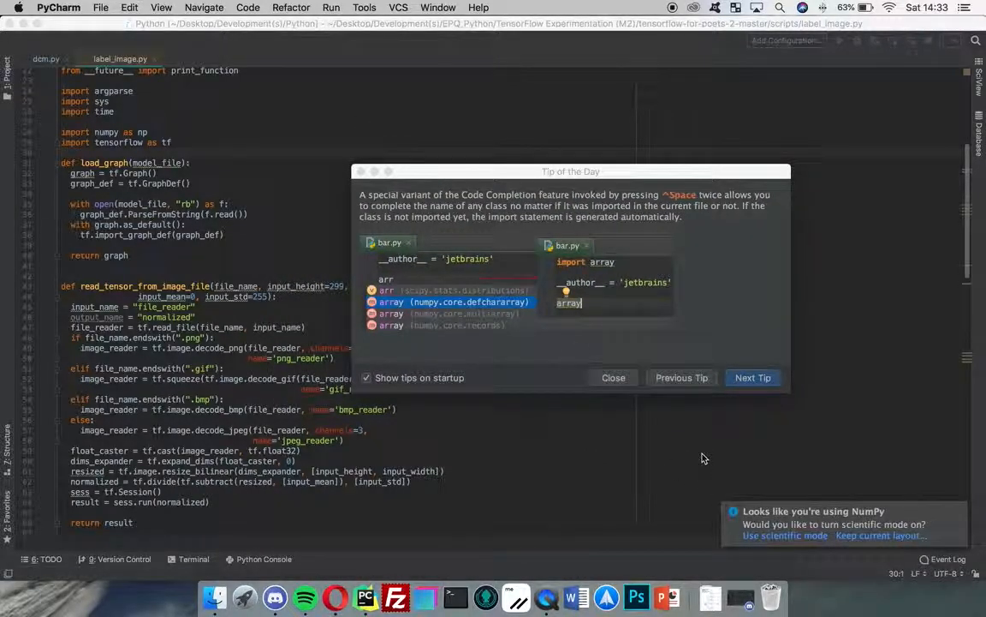
{"action": "right_click", "coordinate": [366, 596]}
{"action": "left_click", "coordinate": [379, 546]}
{"action": "left_click", "coordinate": [49, 9]}
{"action": "mouse_move", "coordinate": [19, 8]}
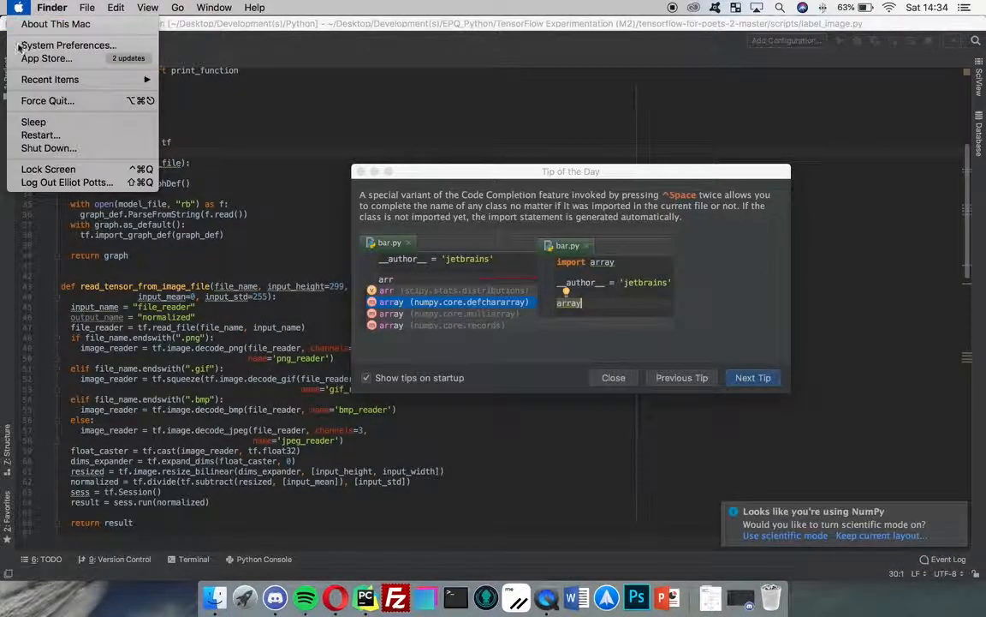
{"action": "left_click", "coordinate": [31, 101]}
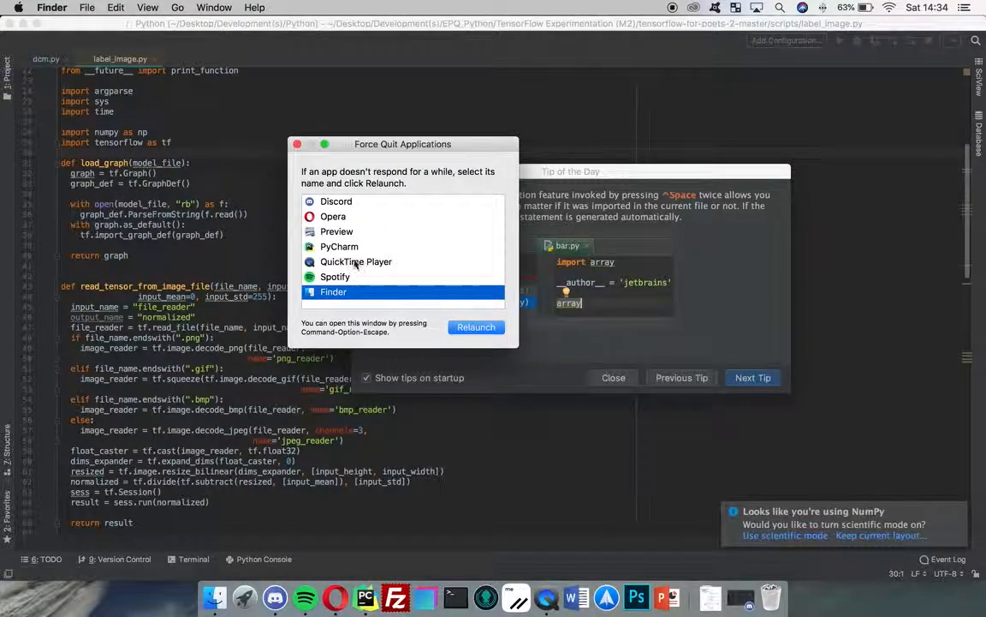
{"action": "left_click", "coordinate": [337, 247]}
{"action": "left_click", "coordinate": [472, 327]}
{"action": "left_click", "coordinate": [496, 212]}
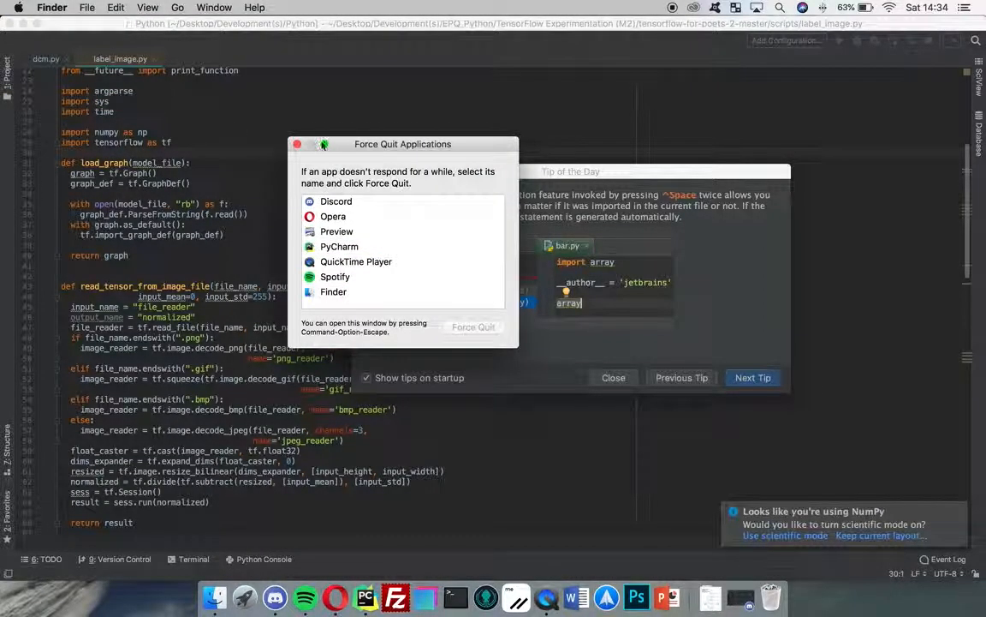
{"action": "left_click", "coordinate": [297, 145]}
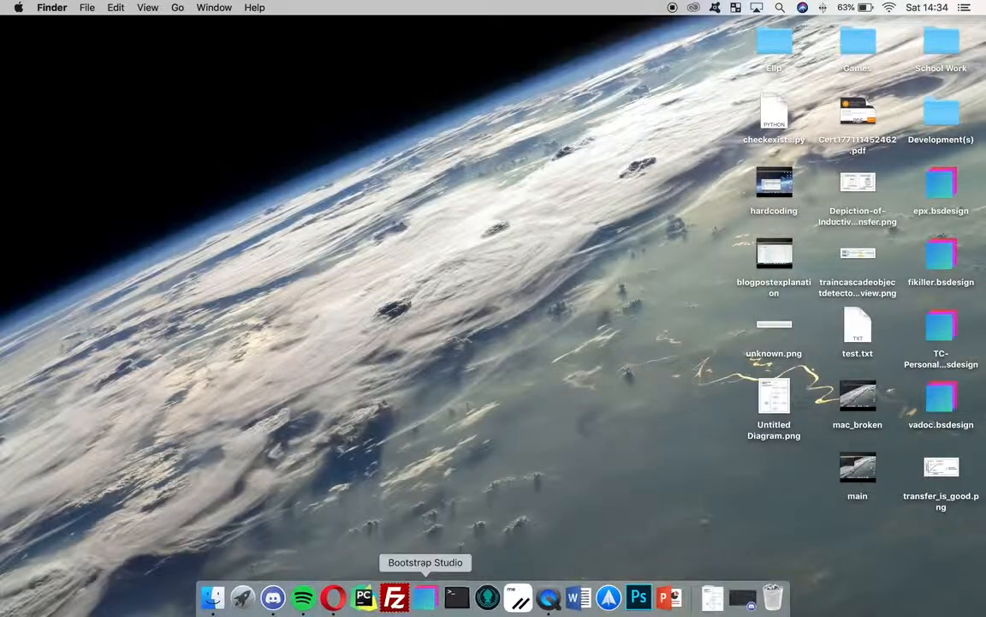
Relaunch PyCharm and dismiss the Tip of the Day
{"action": "left_click", "coordinate": [366, 597]}
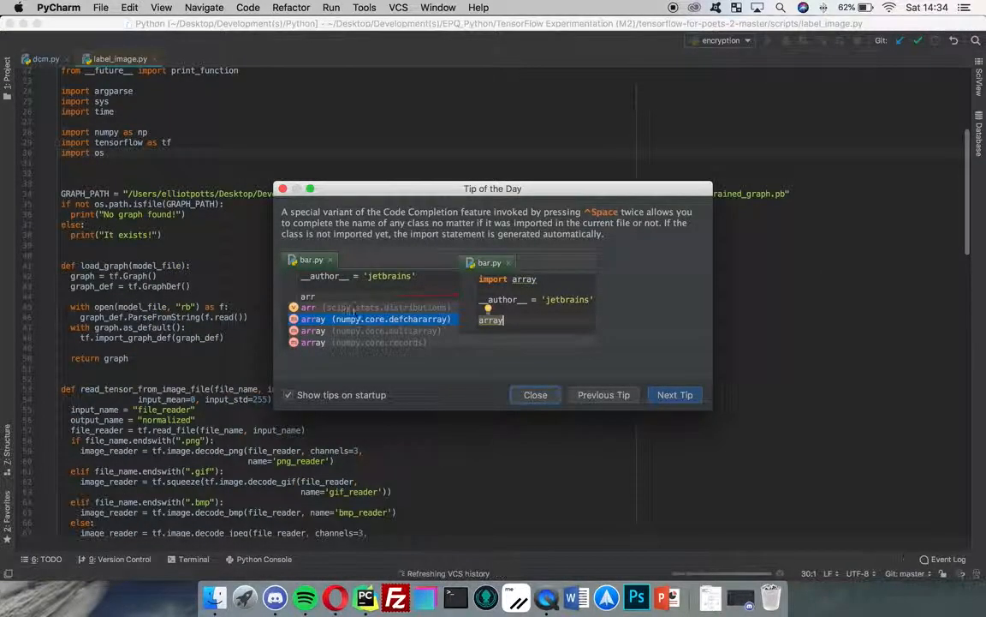
{"action": "left_click", "coordinate": [518, 395]}
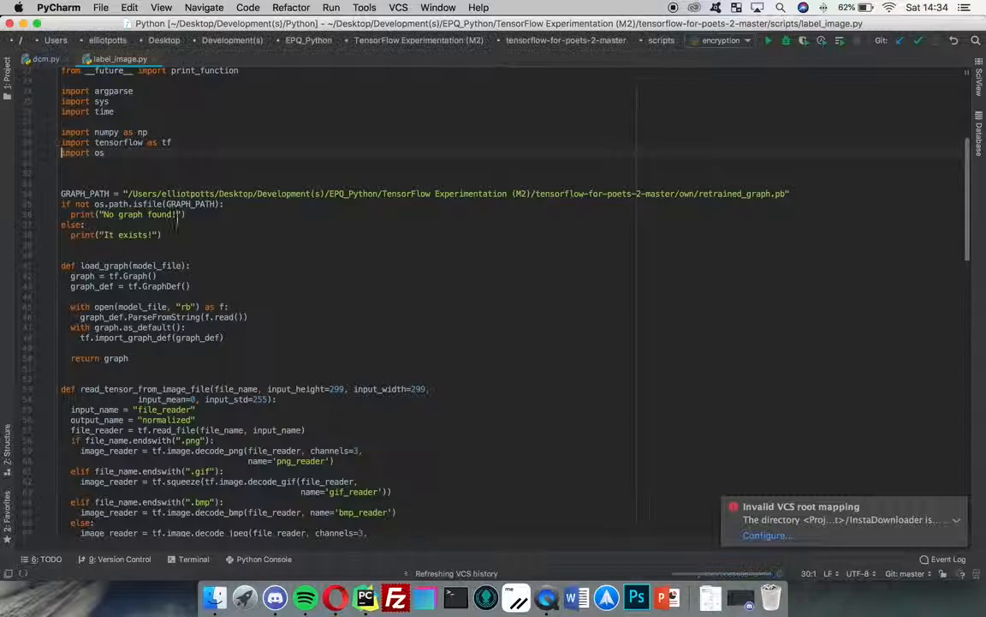
{"action": "left_click", "coordinate": [7, 70]}
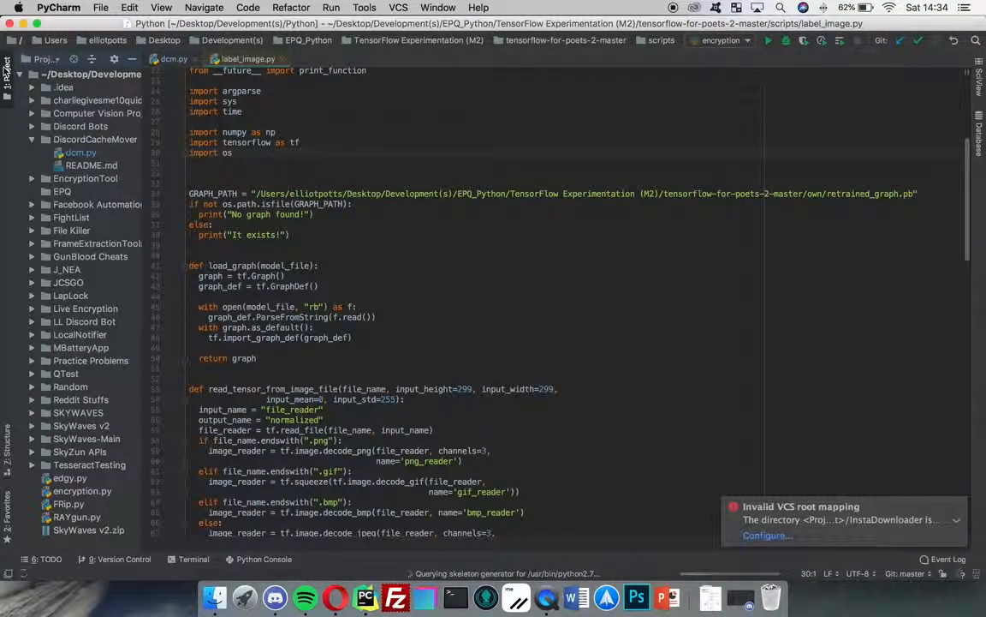
{"action": "left_click", "coordinate": [7, 70]}
Open the The_Artefact folder from Desktop/Development(s)/EPQ_Python as a project in the current window
{"action": "left_click", "coordinate": [101, 7]}
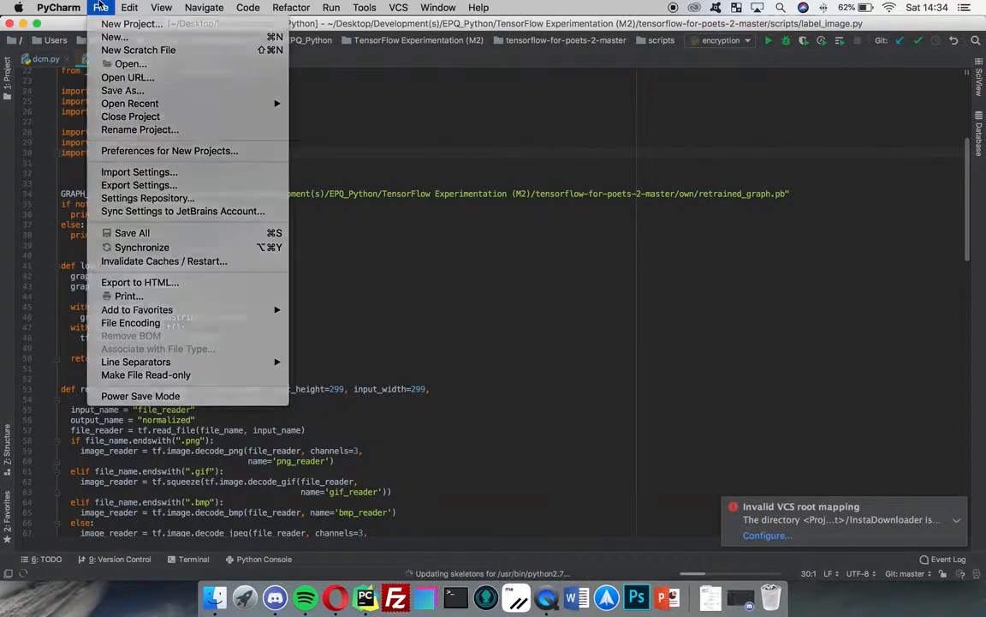
{"action": "left_click", "coordinate": [114, 63]}
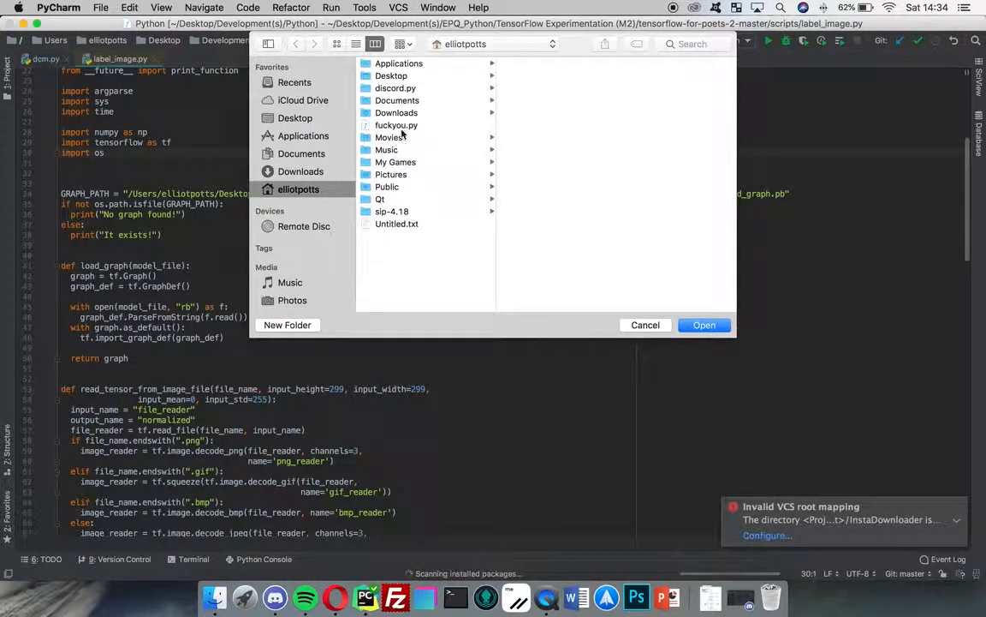
{"action": "left_click", "coordinate": [406, 77]}
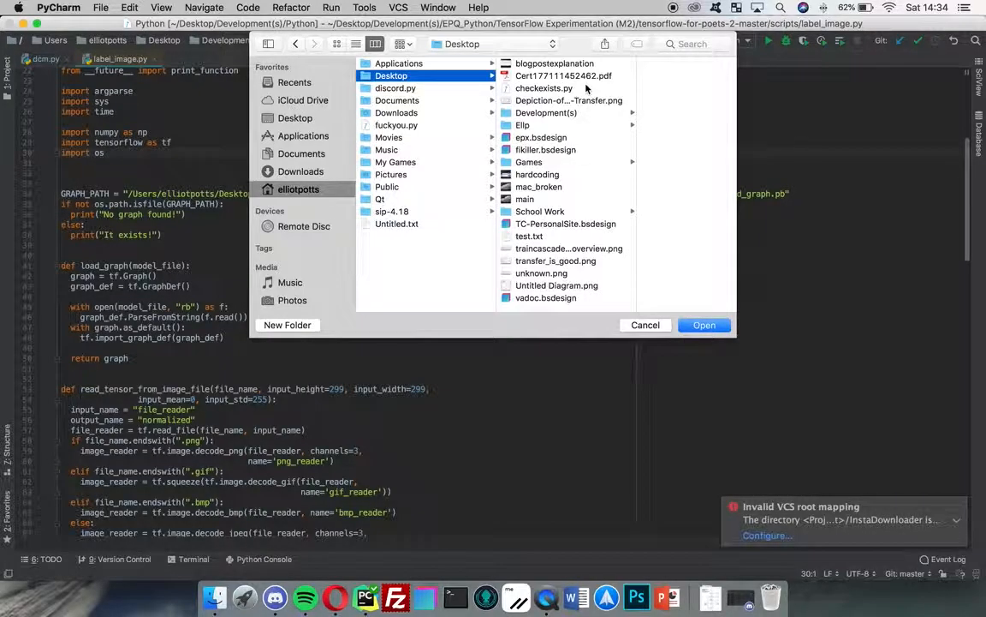
{"action": "left_click", "coordinate": [552, 113]}
{"action": "left_click", "coordinate": [642, 76]}
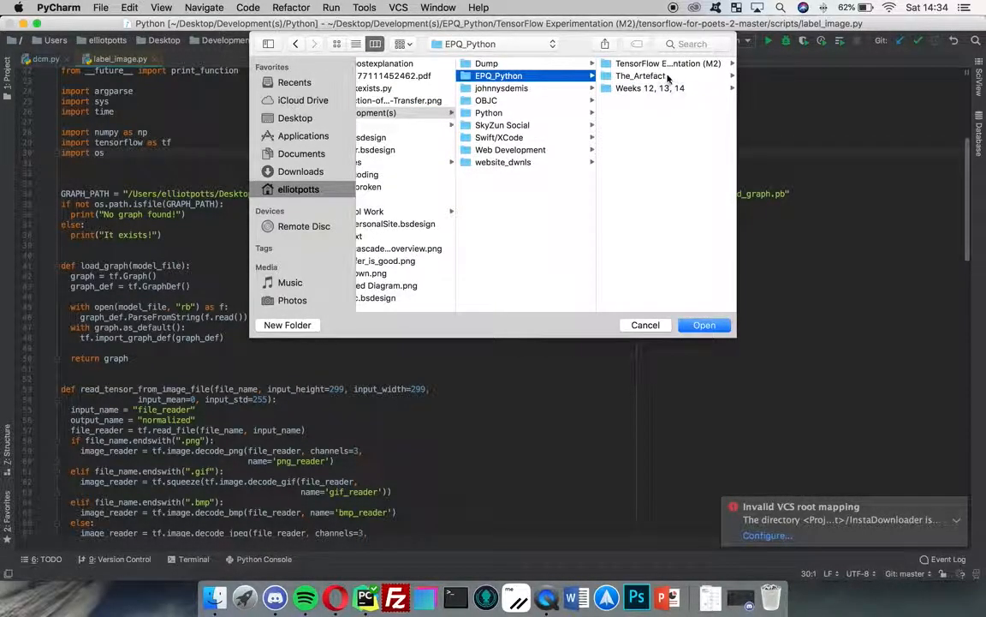
{"action": "left_click", "coordinate": [661, 77]}
{"action": "left_click", "coordinate": [705, 326]}
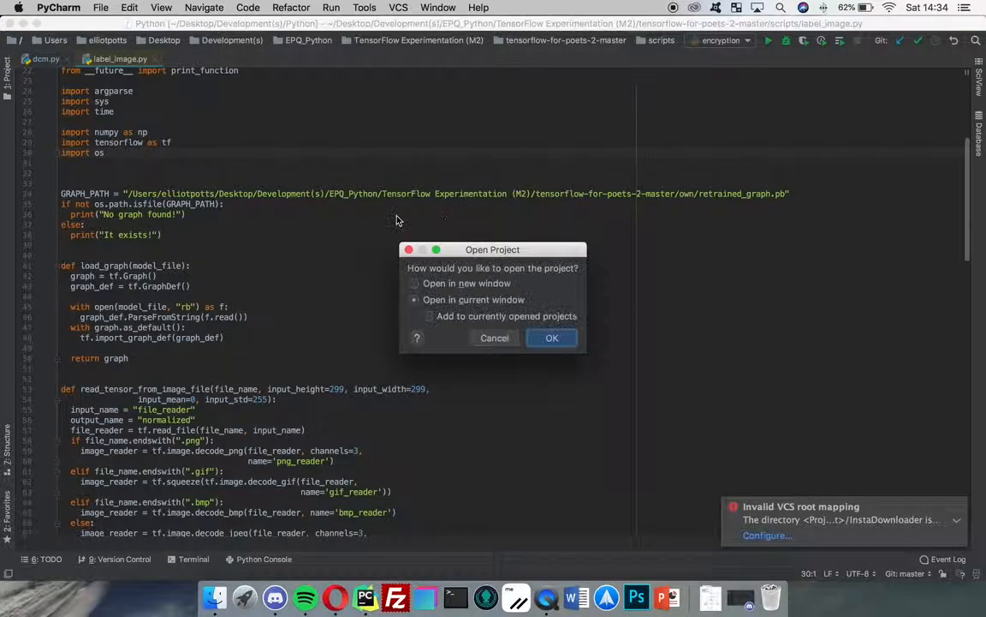
{"action": "left_click", "coordinate": [542, 341]}
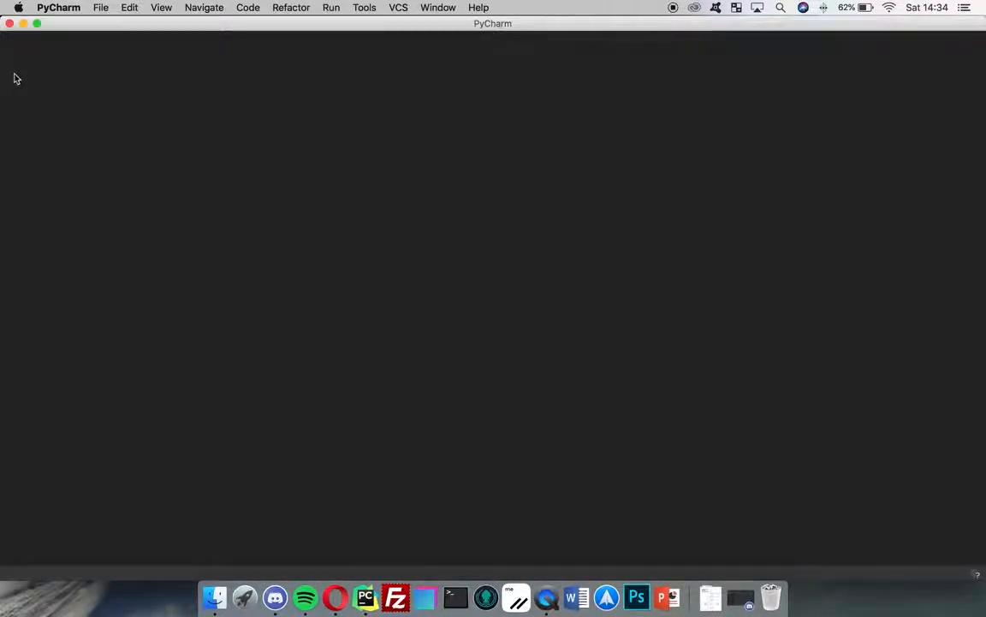
{"action": "left_click", "coordinate": [84, 78]}
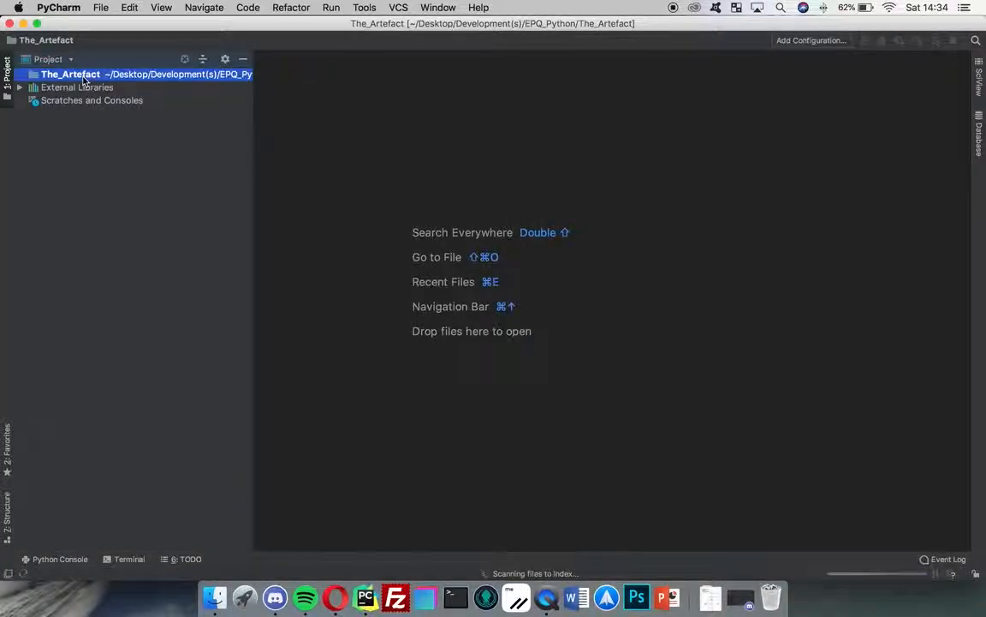
{"action": "right_click", "coordinate": [84, 77]}
{"action": "mouse_move", "coordinate": [162, 88]}
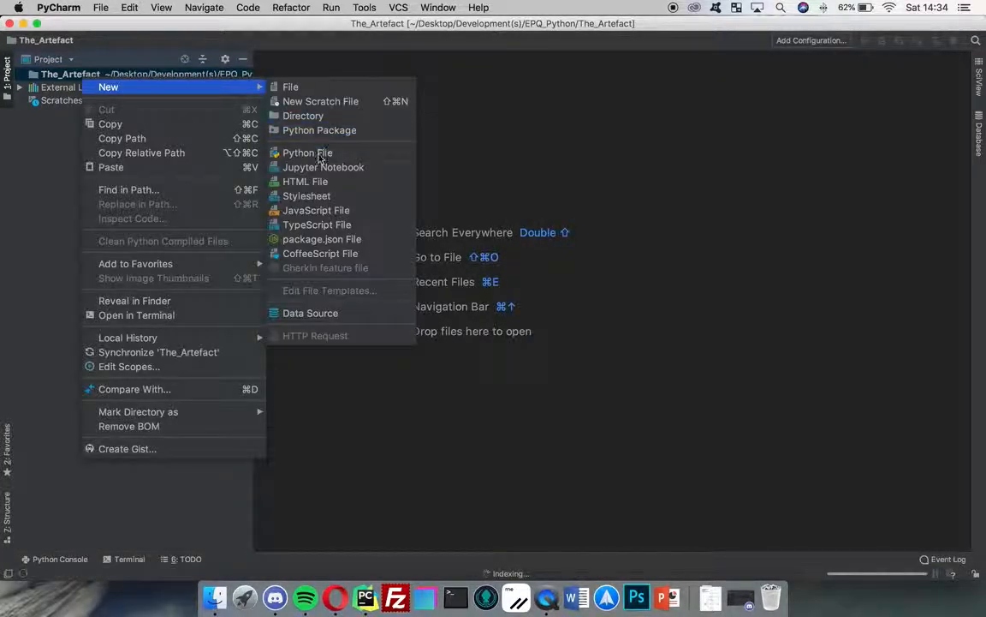
{"action": "left_click", "coordinate": [57, 153]}
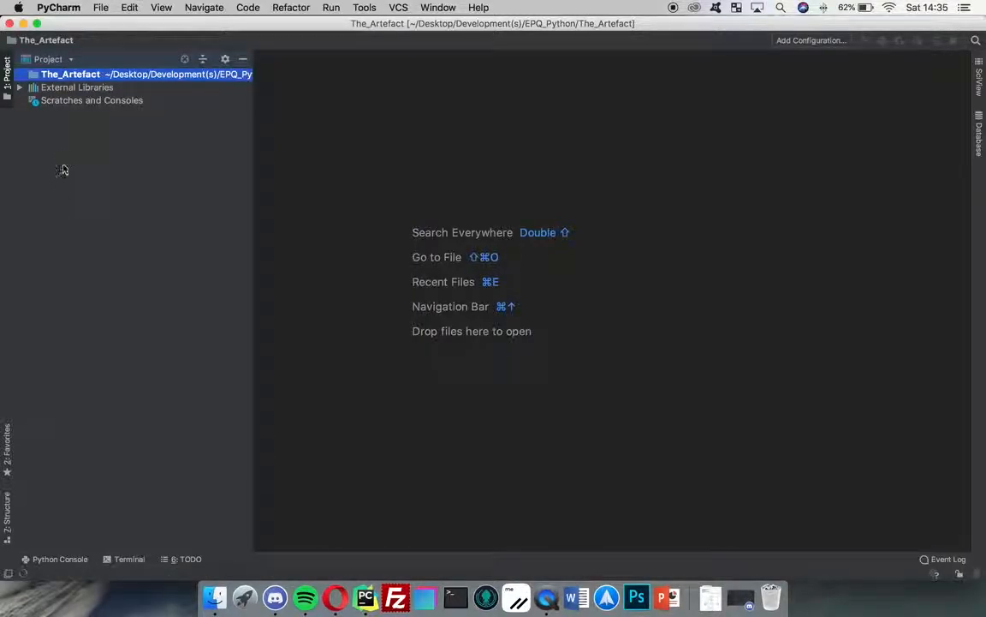
Switch to an empty desktop space and quit Discord
{"action": "key", "text": "ctrl+Right"}
{"action": "key", "text": "ctrl+Right"}
{"action": "key", "text": "ctrl+Left"}
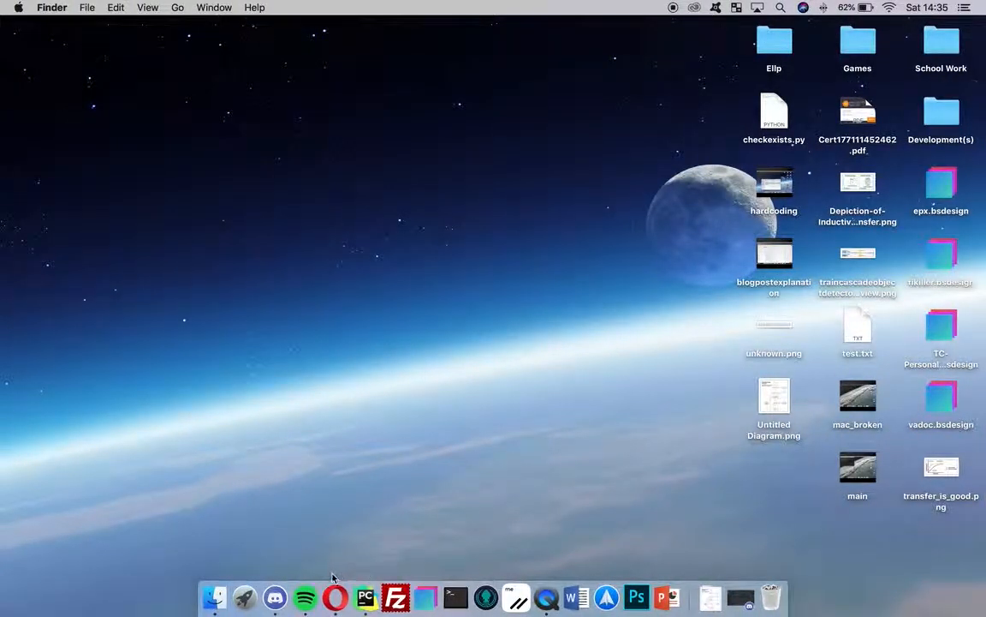
{"action": "right_click", "coordinate": [276, 595]}
{"action": "left_click", "coordinate": [289, 562]}
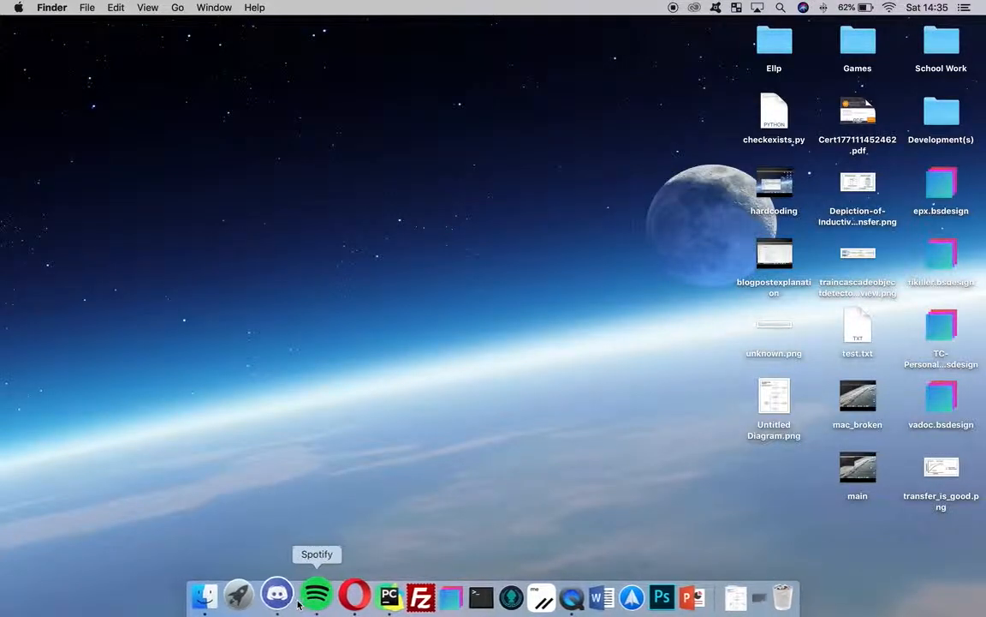
Quit Spotify and launch Qt Designer through a system-wide search for "Designer"
{"action": "right_click", "coordinate": [321, 593]}
{"action": "left_click", "coordinate": [323, 546]}
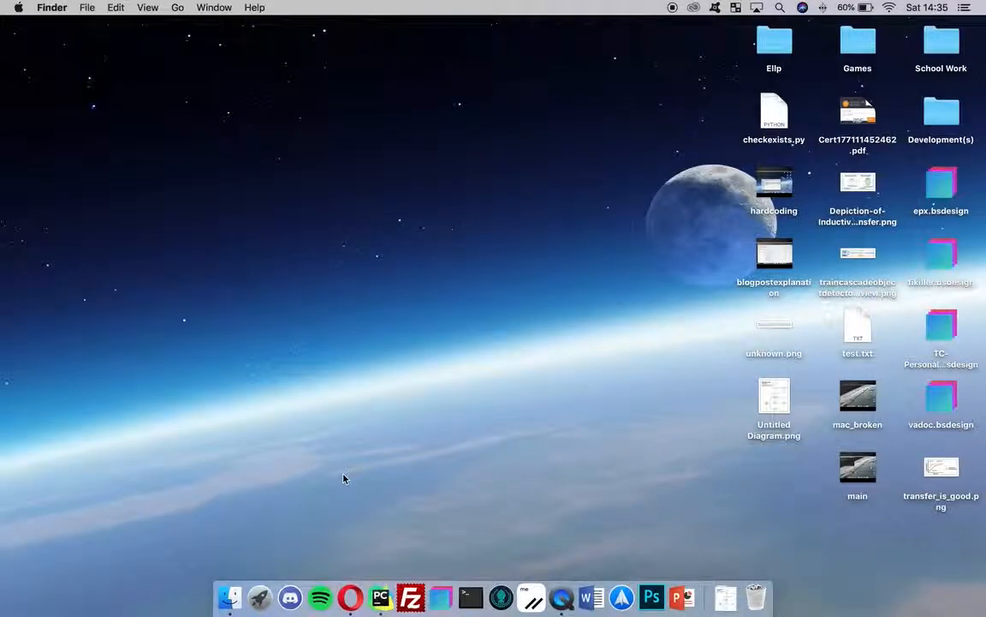
{"action": "key", "text": "super+space"}
{"action": "type", "text": "Design"}
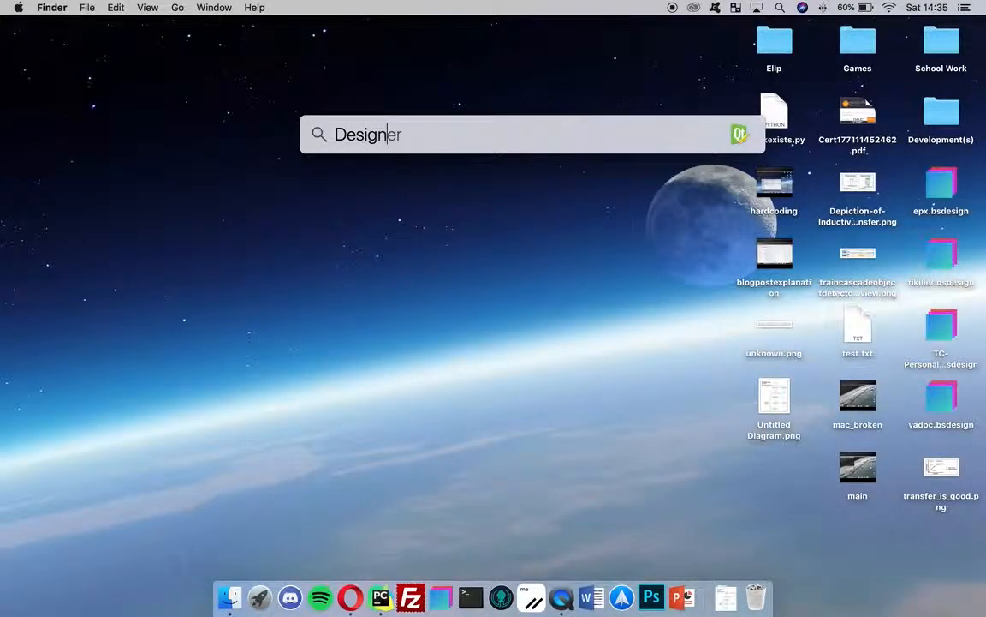
{"action": "key", "text": "Return"}
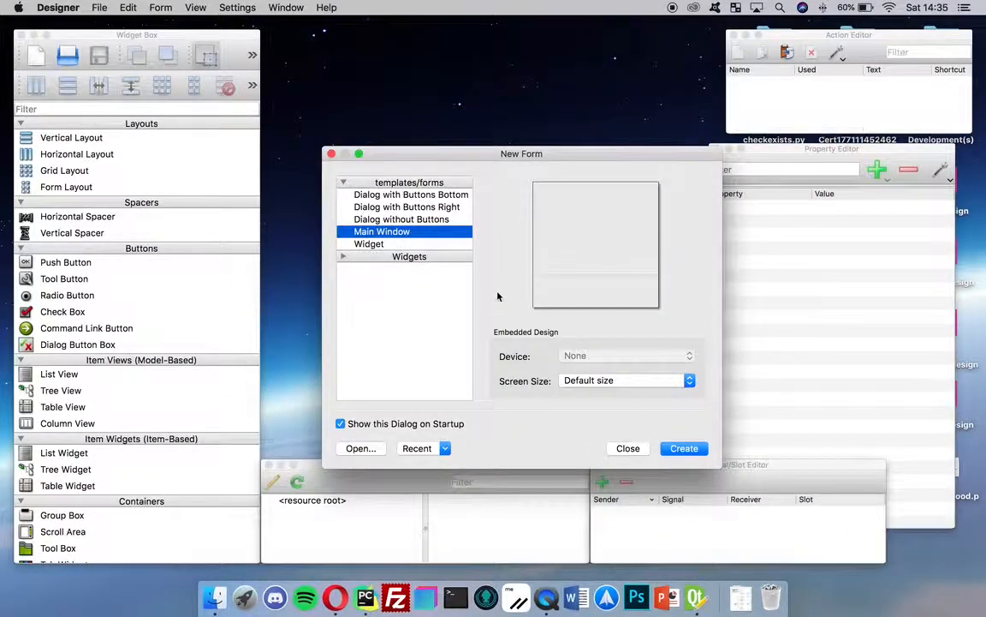
Create a new Main Window form at the default screen size and shrink it to about 546 x 421
{"action": "left_click_drag", "start_coordinate": [432, 158], "coordinate": [405, 104]}
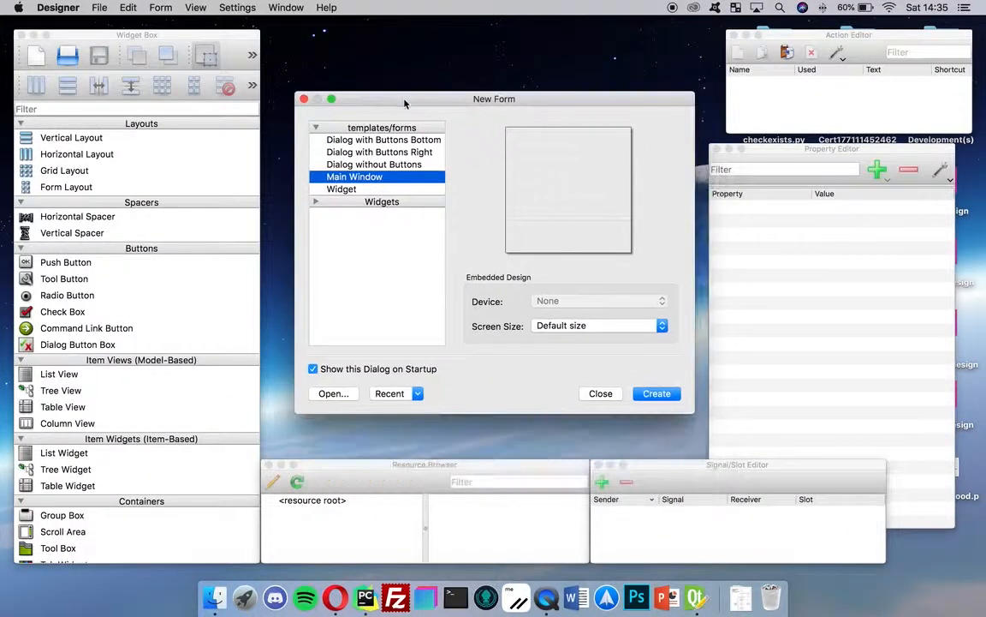
{"action": "left_click", "coordinate": [657, 393]}
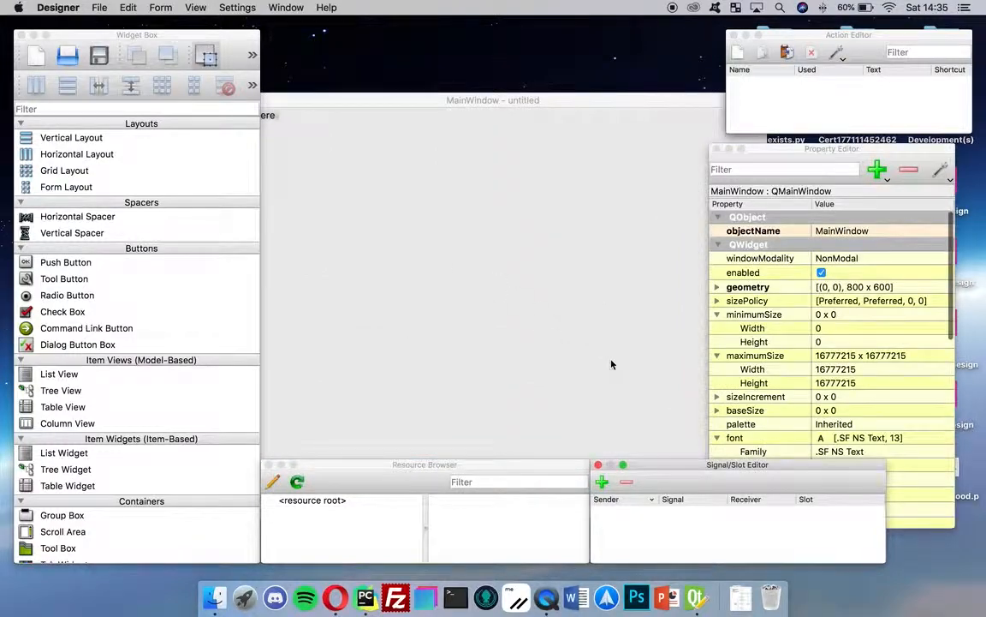
{"action": "left_click_drag", "start_coordinate": [496, 101], "coordinate": [642, 107]}
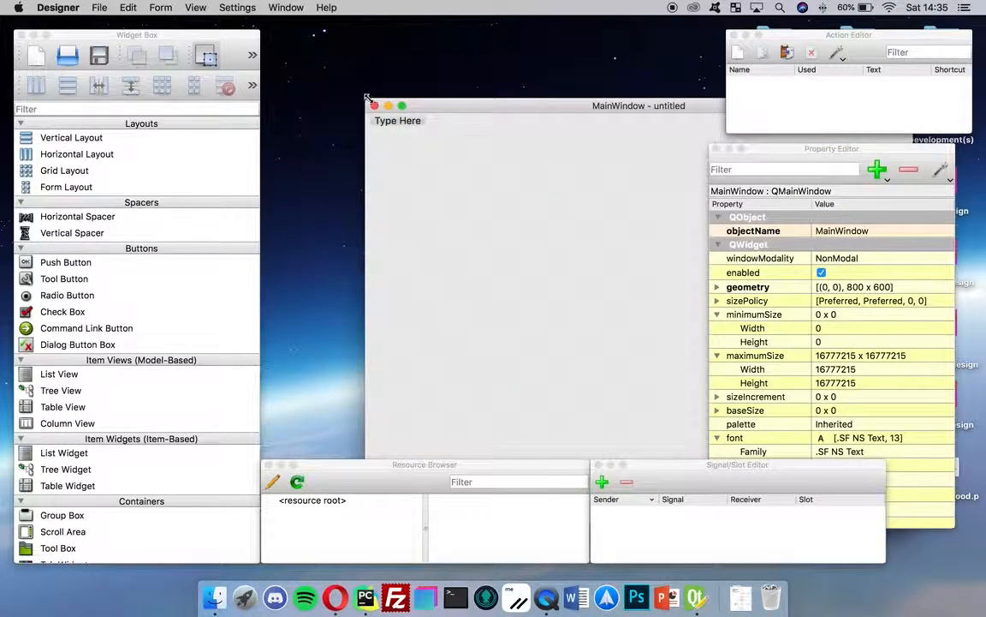
{"action": "left_click_drag", "start_coordinate": [365, 99], "coordinate": [539, 220]}
{"action": "left_click_drag", "start_coordinate": [633, 232], "coordinate": [432, 125]}
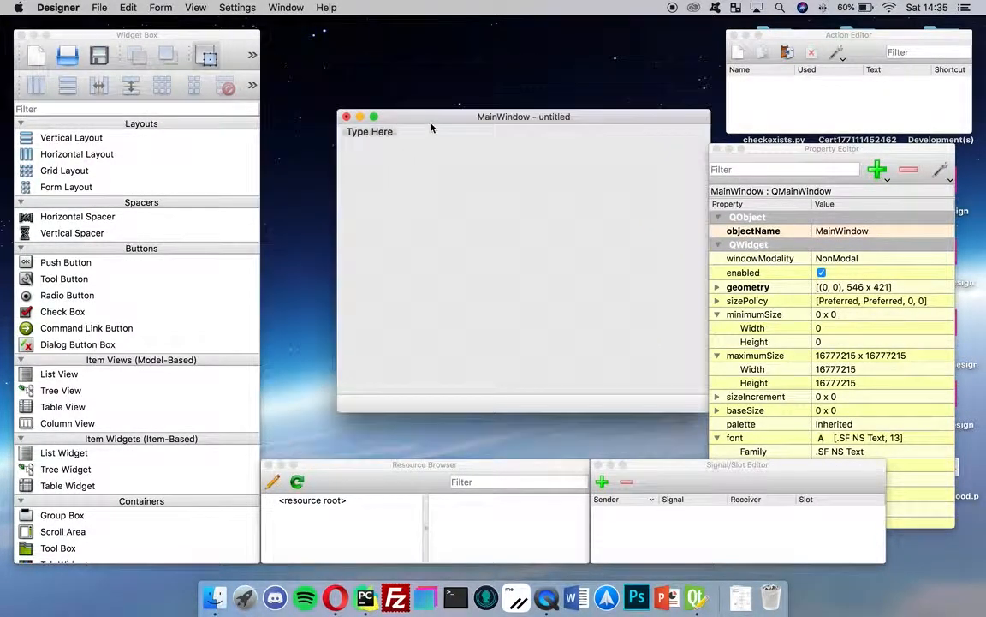
Remove the status bar and the menu bar from the main window form
{"action": "right_click", "coordinate": [466, 398]}
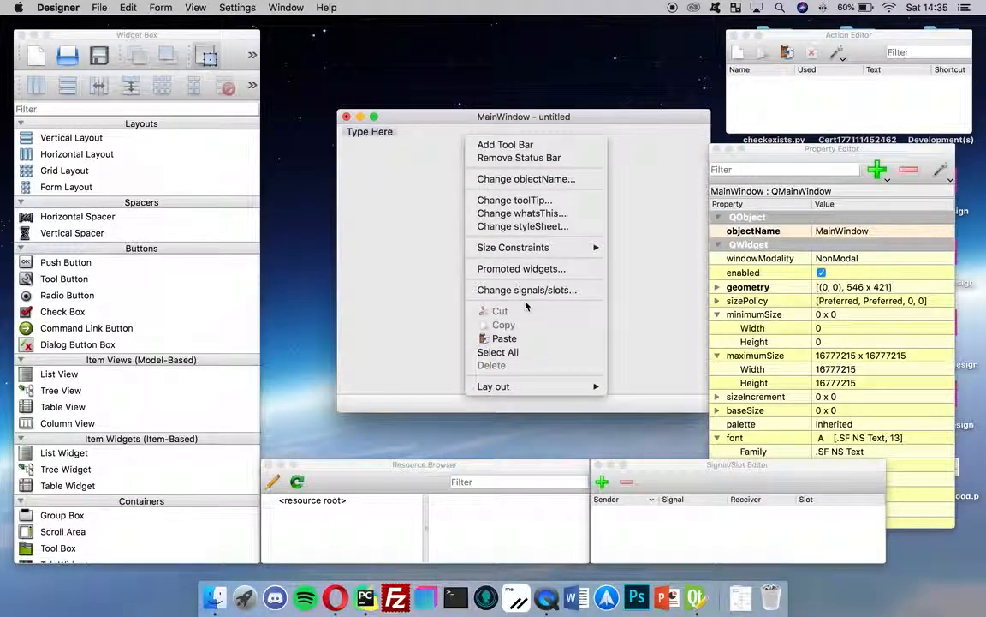
{"action": "left_click", "coordinate": [543, 160]}
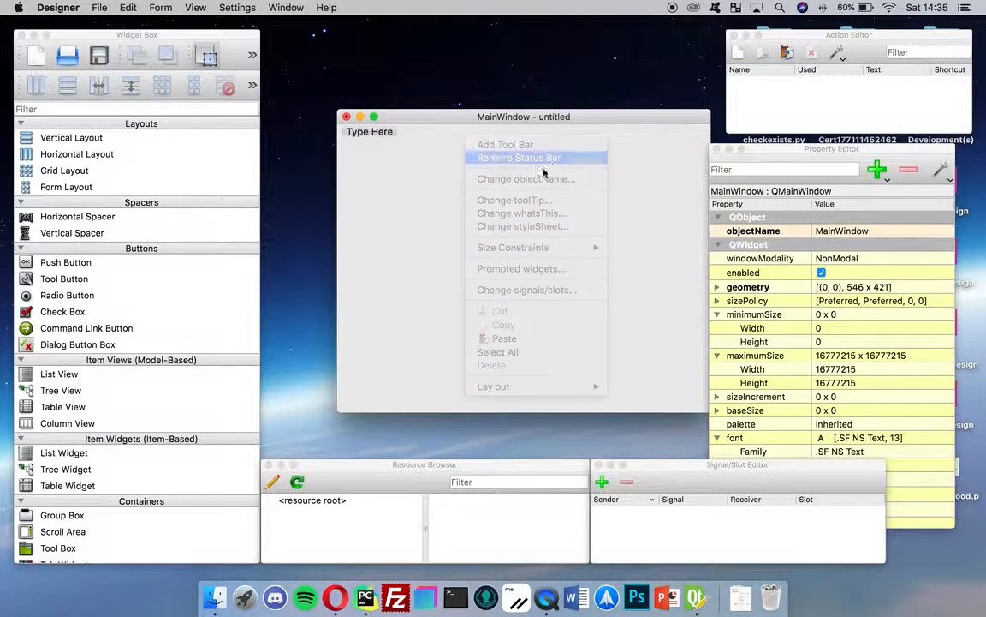
{"action": "right_click", "coordinate": [504, 135]}
{"action": "left_click", "coordinate": [556, 159]}
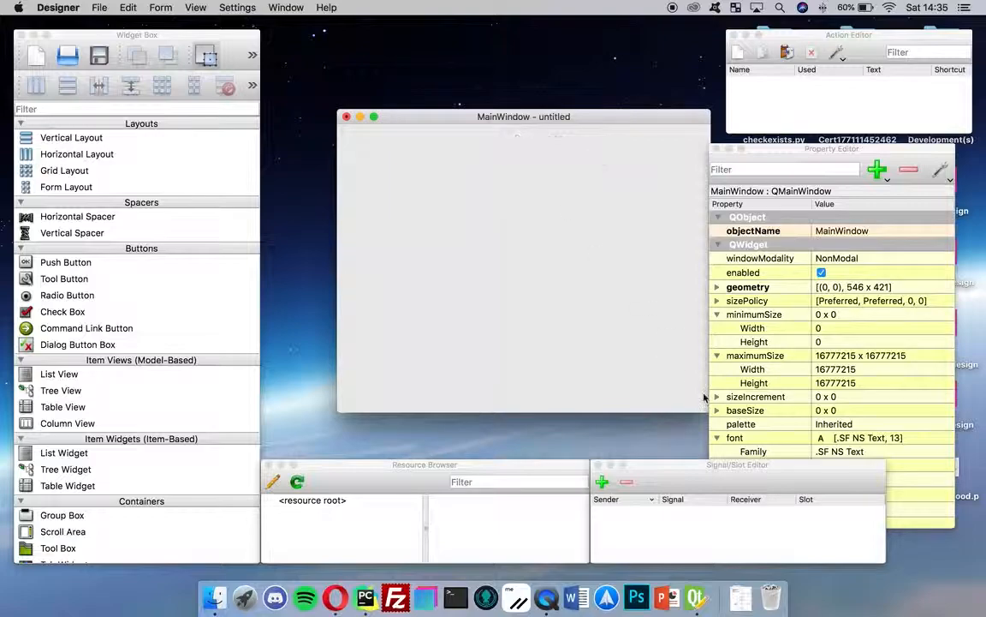
Resize the main window form to about 361 x 238
{"action": "left_click_drag", "start_coordinate": [700, 409], "coordinate": [533, 234]}
{"action": "scroll", "coordinate": [198, 317], "scroll_direction": "down", "scroll_amount": 1}
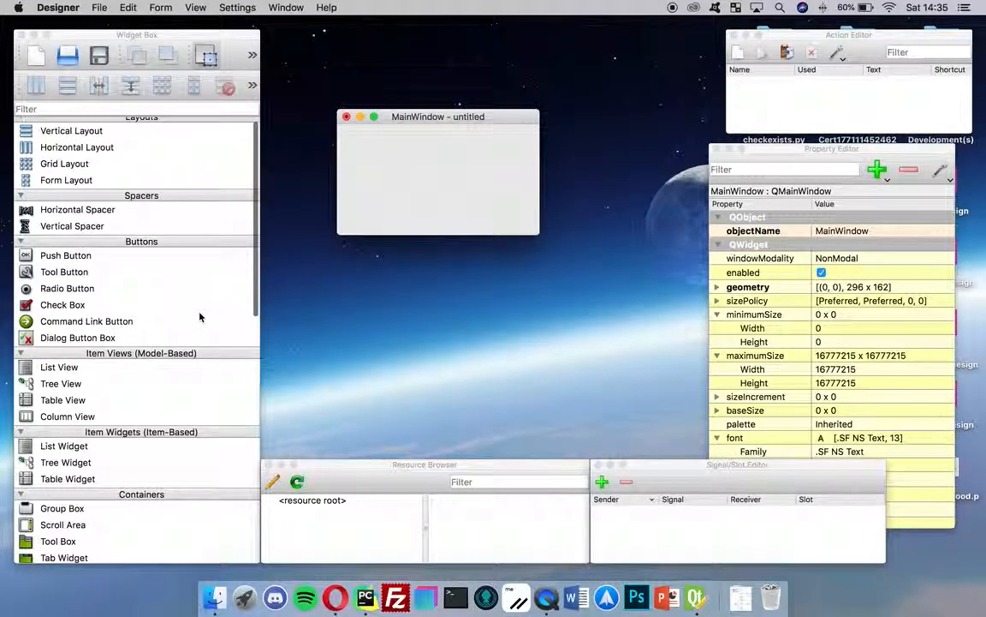
{"action": "scroll", "coordinate": [199, 317], "scroll_direction": "up", "scroll_amount": 1}
{"action": "left_click_drag", "start_coordinate": [535, 233], "coordinate": [581, 286]}
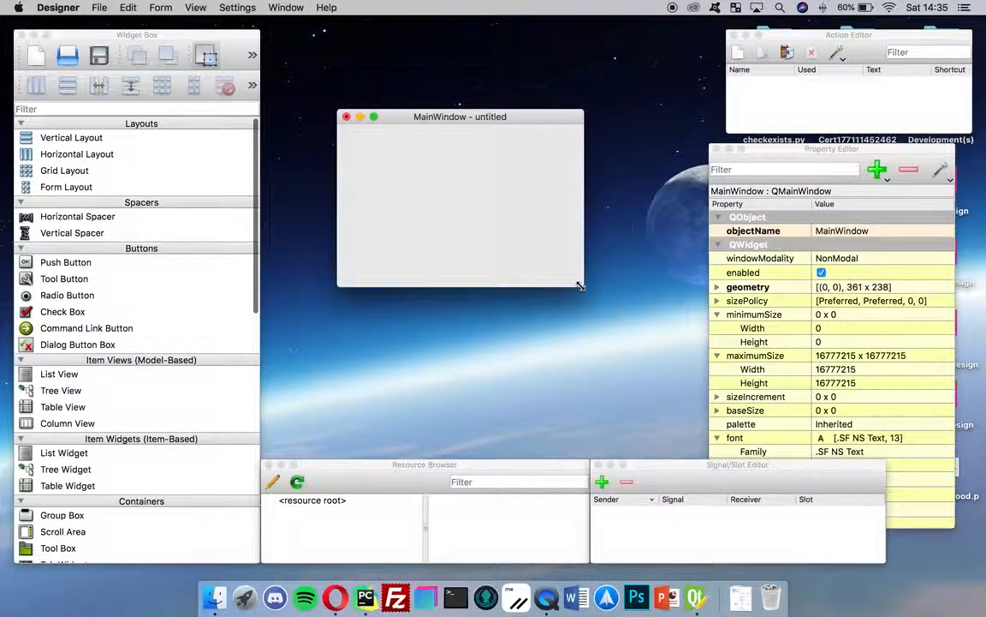
Preview the form, move the preview window across the screen and close it
{"action": "scroll", "coordinate": [97, 208], "scroll_direction": "down", "scroll_amount": 5}
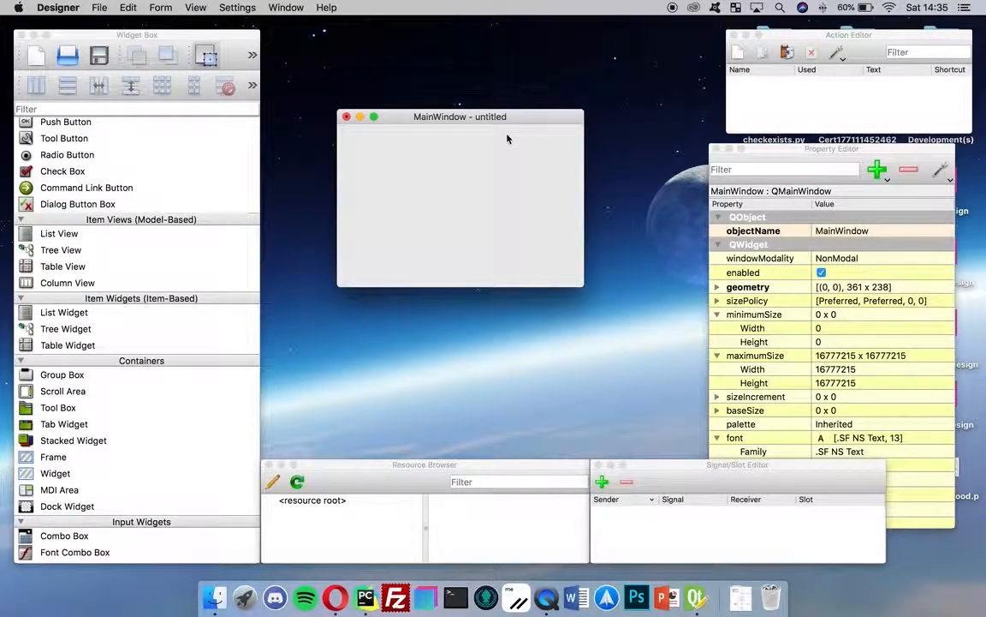
{"action": "key", "text": "super+r"}
{"action": "left_click_drag", "start_coordinate": [564, 145], "coordinate": [622, 207]}
{"action": "left_click", "coordinate": [417, 201]}
Set the main window's windowTitle property to "No banana found!"
{"action": "scroll", "coordinate": [844, 304], "scroll_direction": "down", "scroll_amount": 10}
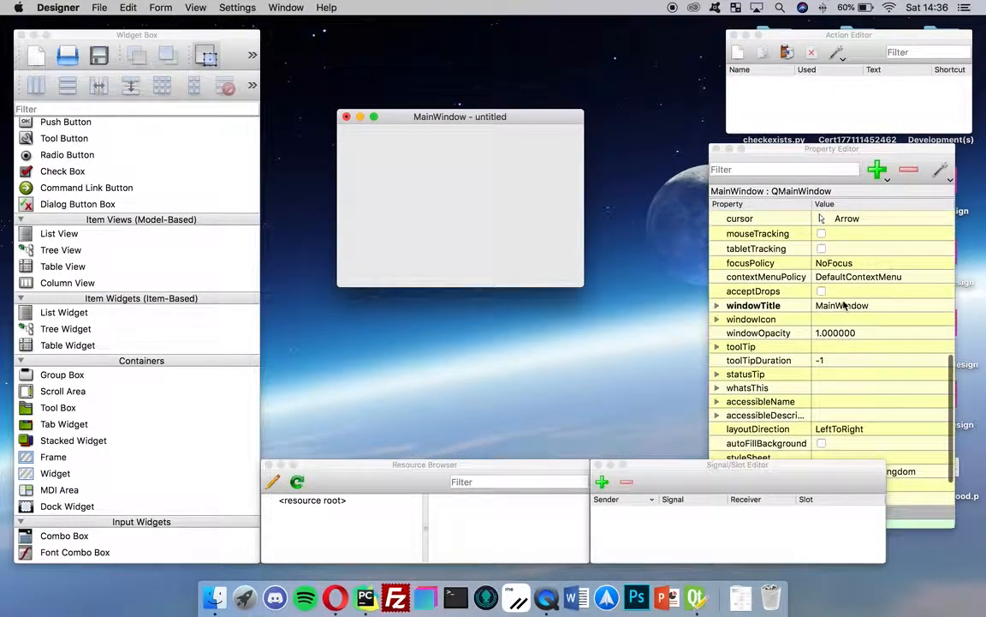
{"action": "left_click", "coordinate": [843, 304]}
{"action": "type", "text": "No banana found!"}
{"action": "key", "text": "Return"}
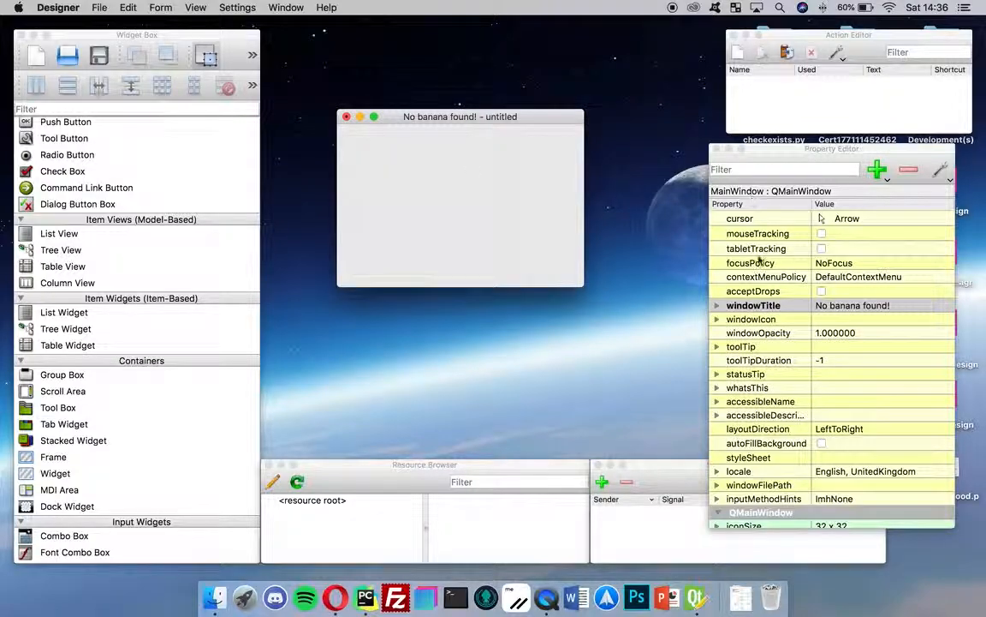
Set the main window's minimumSize to a width of 361 and a height of 238
{"action": "scroll", "coordinate": [779, 302], "scroll_direction": "up", "scroll_amount": 5}
{"action": "scroll", "coordinate": [779, 301], "scroll_direction": "up", "scroll_amount": 3}
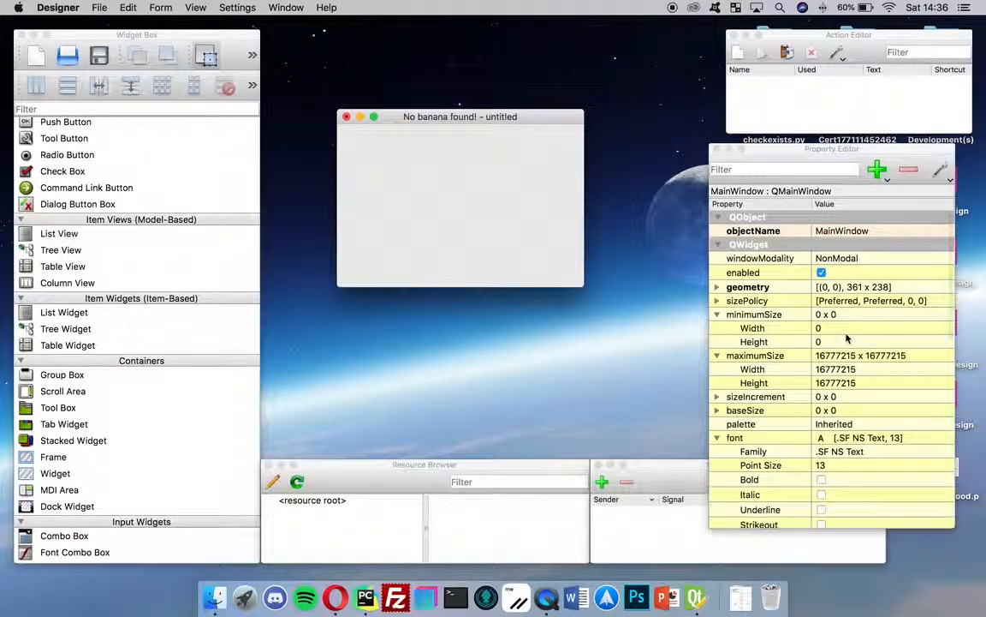
{"action": "left_click", "coordinate": [716, 287]}
{"action": "scroll", "coordinate": [755, 379], "scroll_direction": "down", "scroll_amount": 3}
{"action": "left_click", "coordinate": [830, 333]}
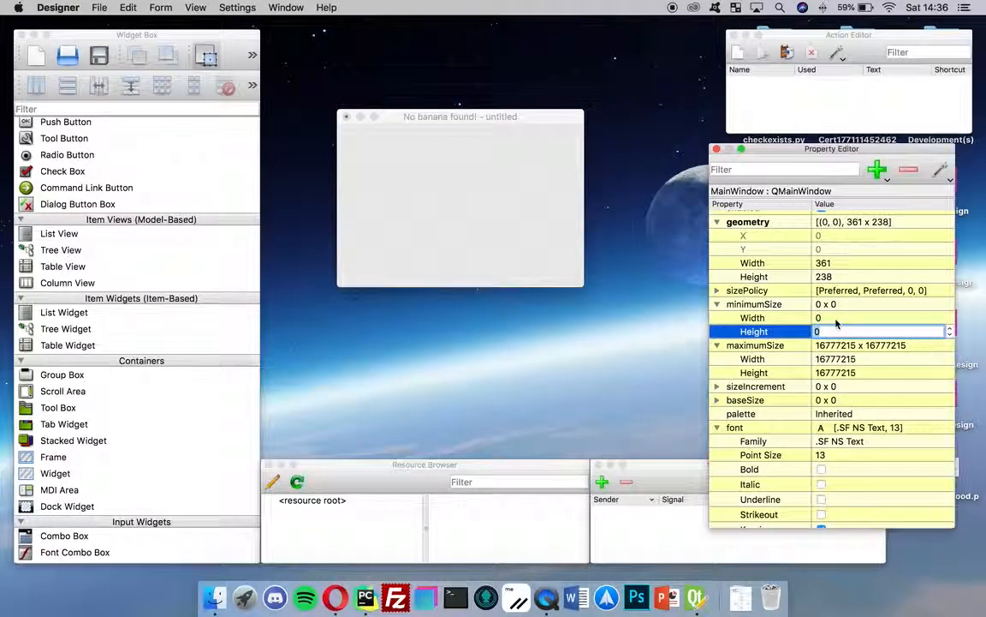
{"action": "left_click", "coordinate": [837, 321]}
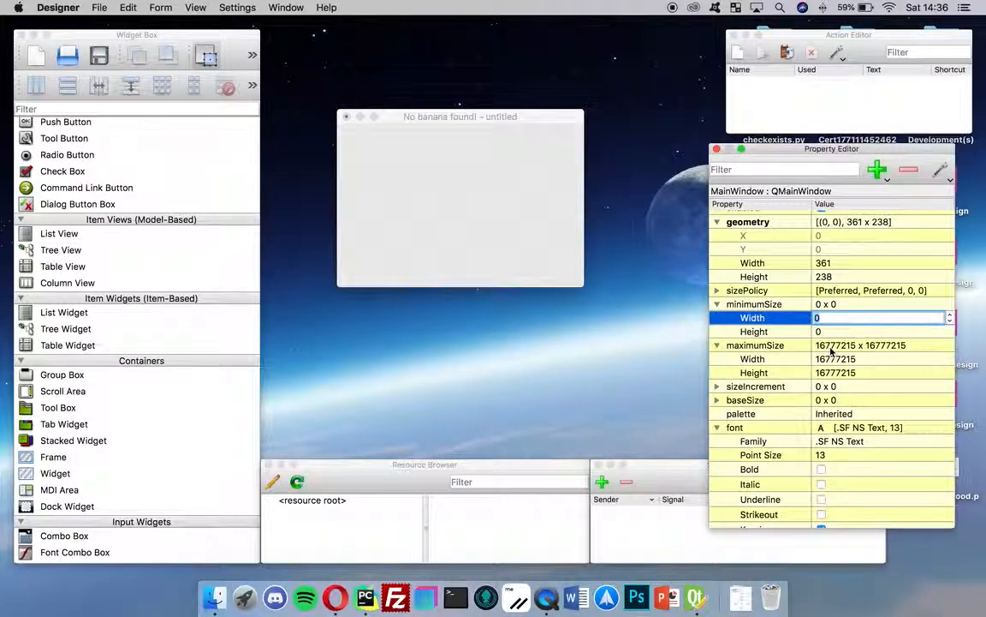
{"action": "type", "text": "361"}
{"action": "left_click", "coordinate": [829, 333]}
{"action": "type", "text": "238"}
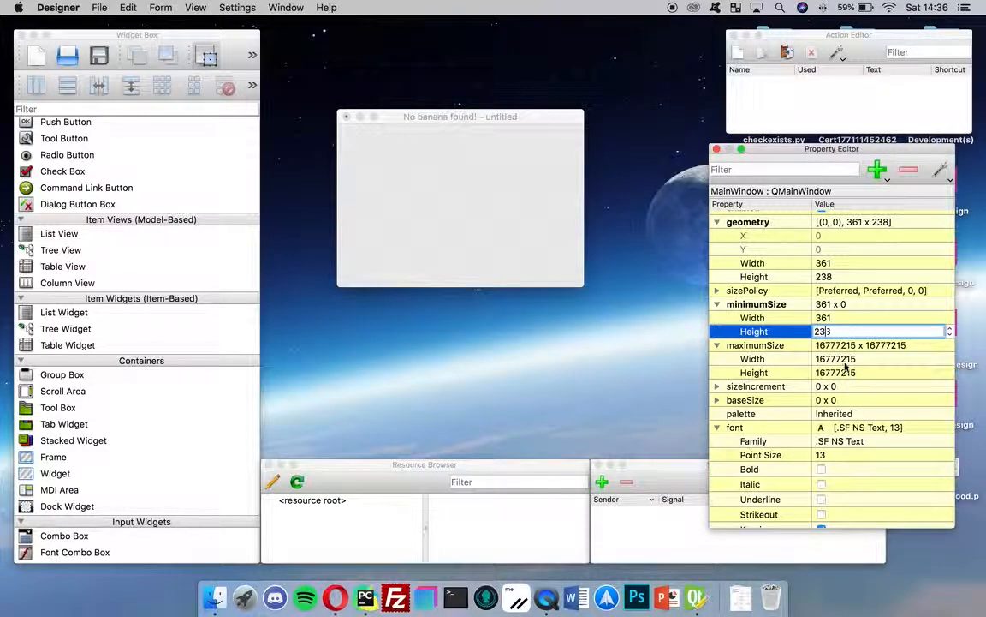
Set the main window's maximumSize to a width of 361 and a height of 238
{"action": "left_click", "coordinate": [828, 359]}
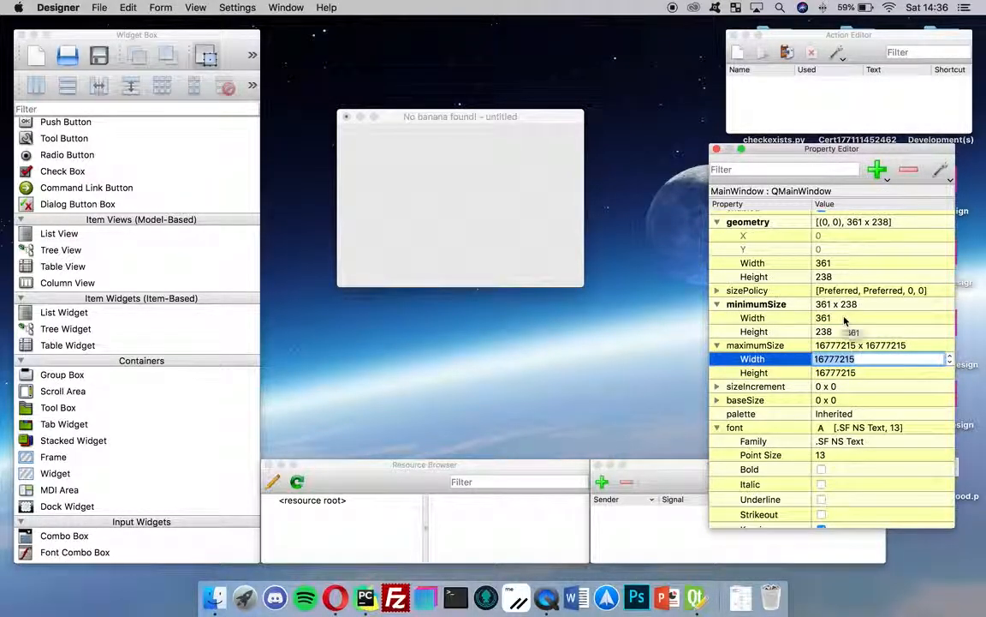
{"action": "type", "text": "361"}
{"action": "key", "text": "Tab"}
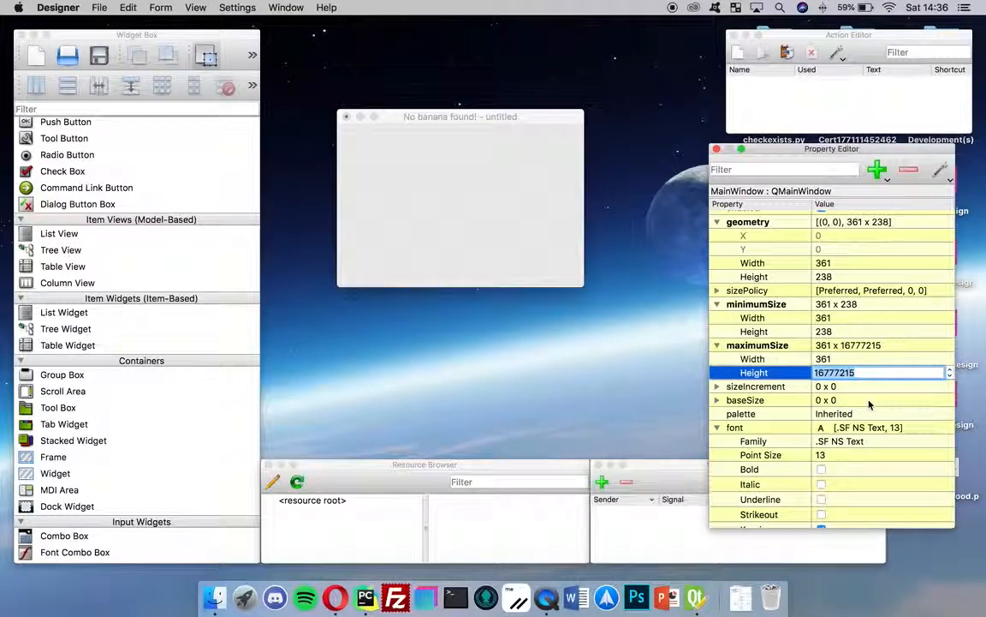
{"action": "type", "text": "26"}
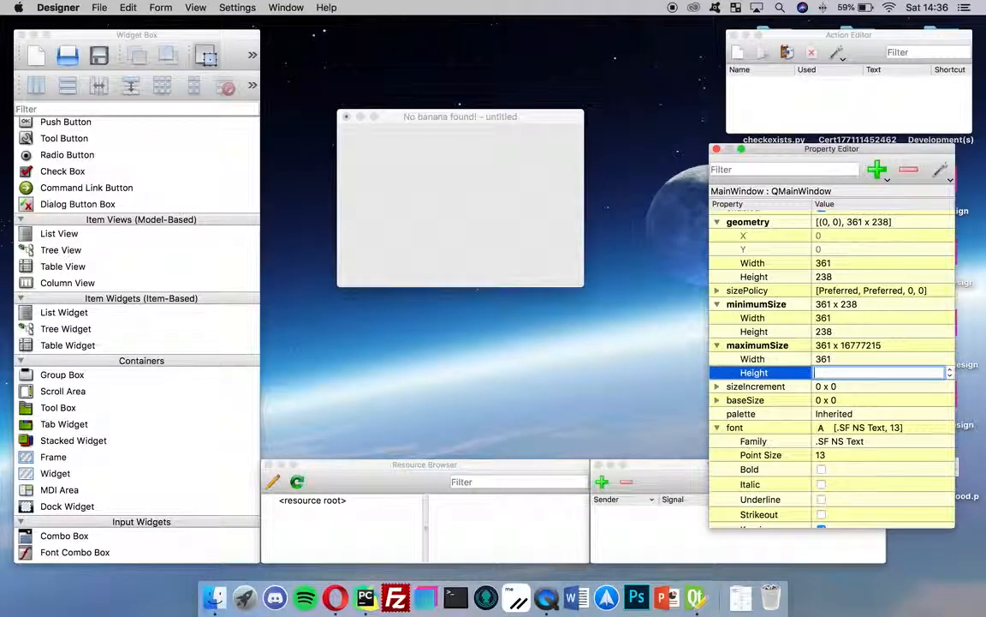
{"action": "type", "text": "238"}
{"action": "key", "text": "Return"}
Preview the fixed-size form twice to check how its window behaves, closing each preview
{"action": "key", "text": "super+r"}
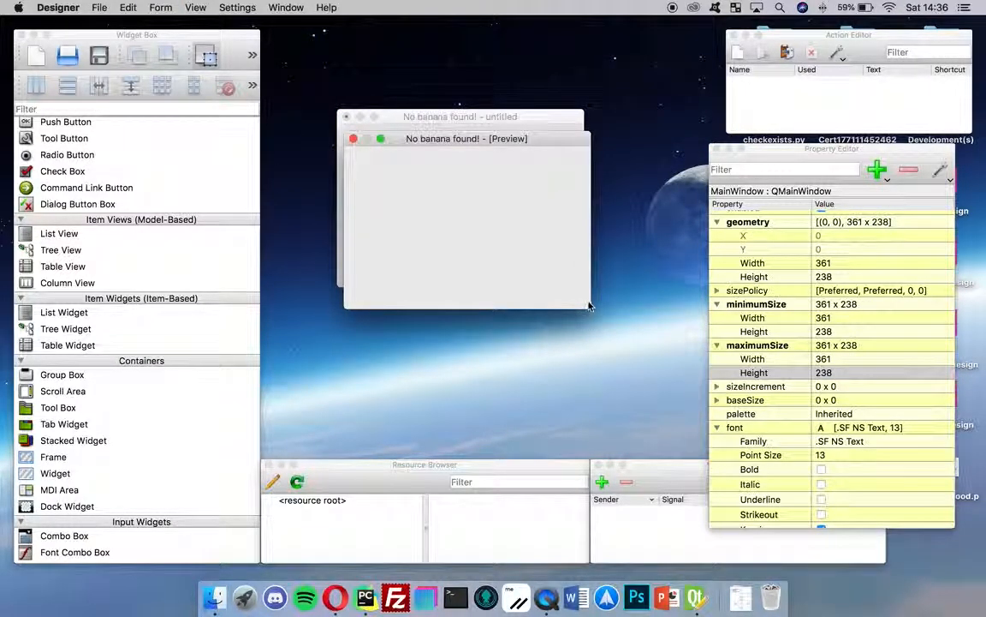
{"action": "key", "text": "super+w"}
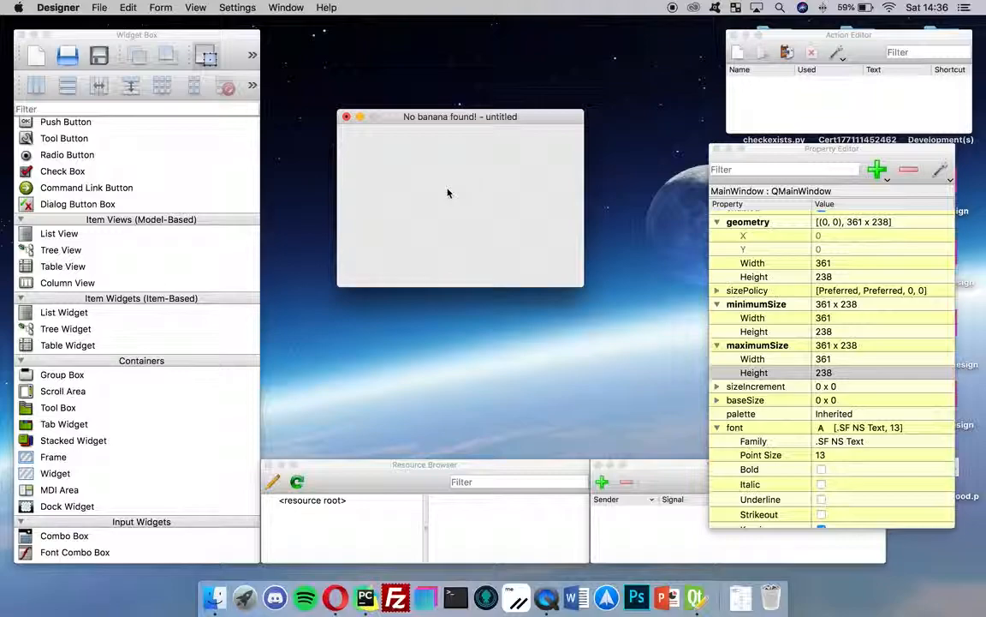
{"action": "key", "text": "super+r"}
{"action": "left_click_drag", "start_coordinate": [450, 141], "coordinate": [406, 191]}
{"action": "key", "text": "super+w"}
Add a Label widget across the full width of the form's upper half, about 361 x 101 at position (0, 10)
{"action": "scroll", "coordinate": [48, 257], "scroll_direction": "down", "scroll_amount": 2}
{"action": "scroll", "coordinate": [49, 257], "scroll_direction": "down", "scroll_amount": 5}
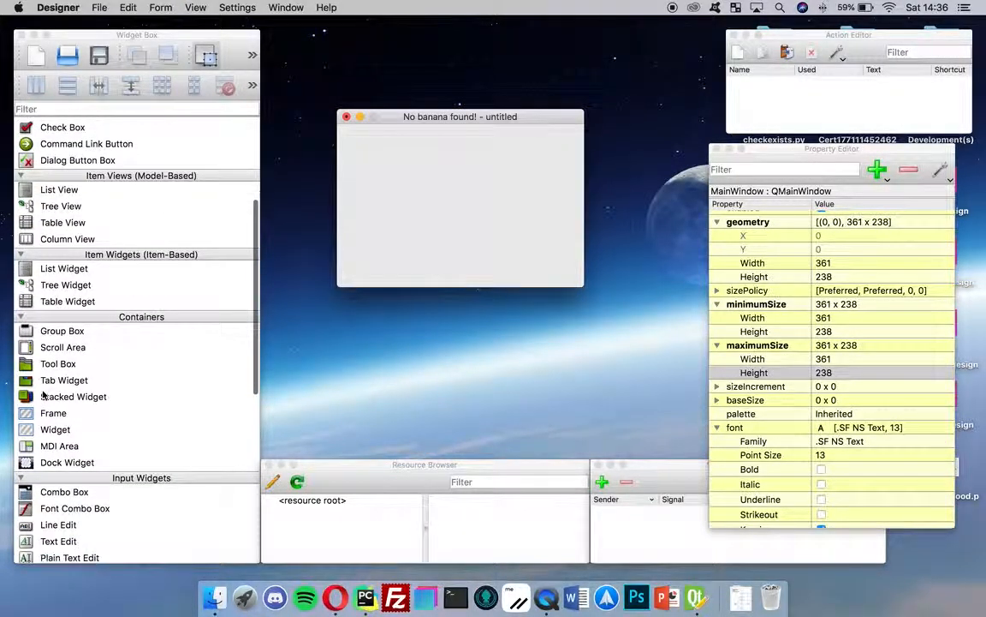
{"action": "left_click_drag", "start_coordinate": [254, 273], "coordinate": [238, 381]}
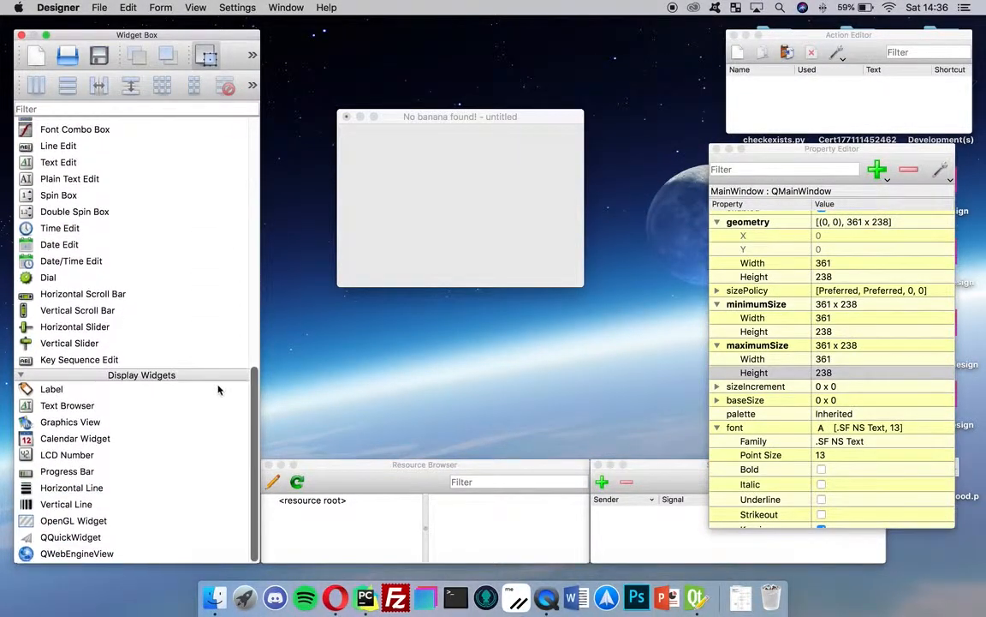
{"action": "left_click_drag", "start_coordinate": [52, 389], "coordinate": [586, 206]}
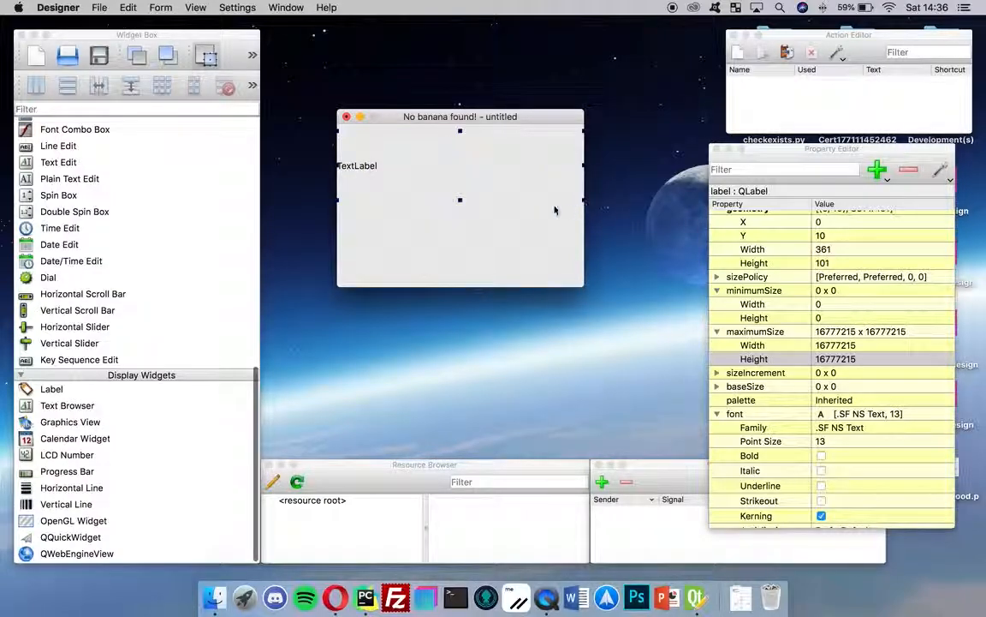
Open the label's text property in the rich text editor, centre the text and set its font size to 36
{"action": "scroll", "coordinate": [741, 258], "scroll_direction": "down", "scroll_amount": 15}
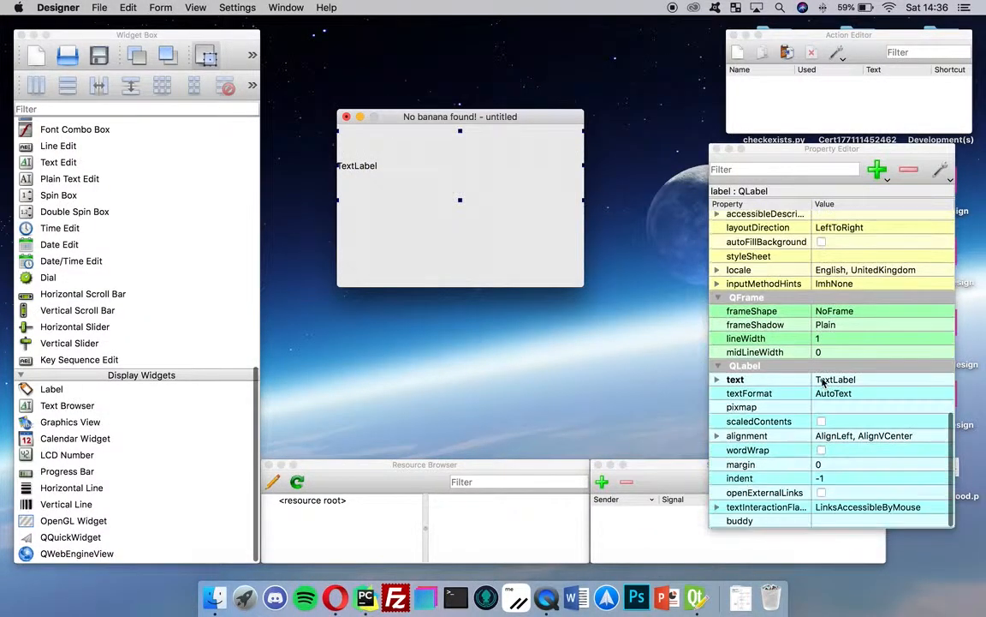
{"action": "left_click", "coordinate": [875, 380]}
{"action": "left_click", "coordinate": [946, 379]}
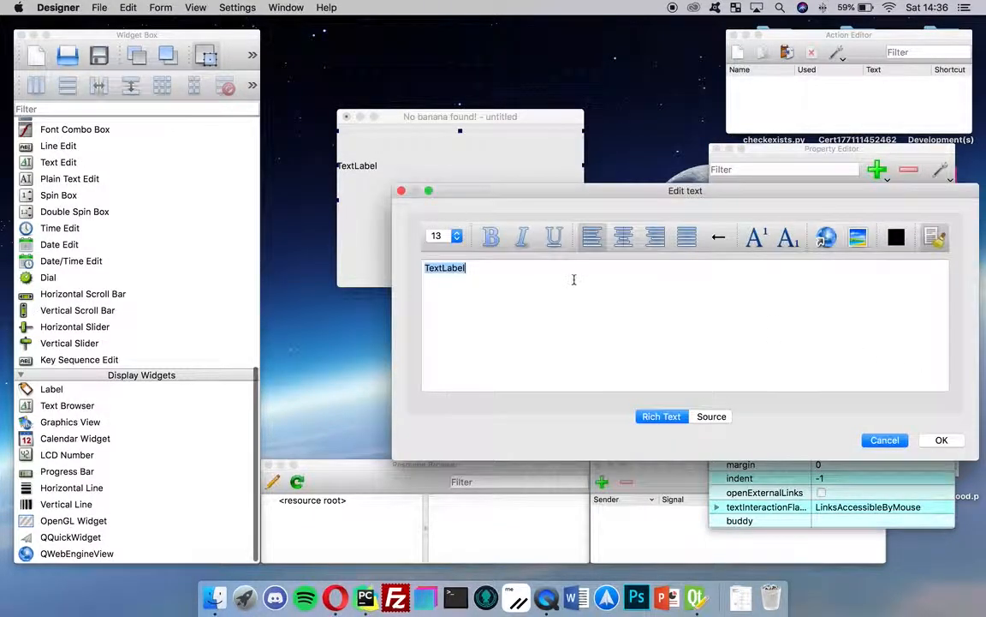
{"action": "left_click_drag", "start_coordinate": [602, 189], "coordinate": [351, 94]}
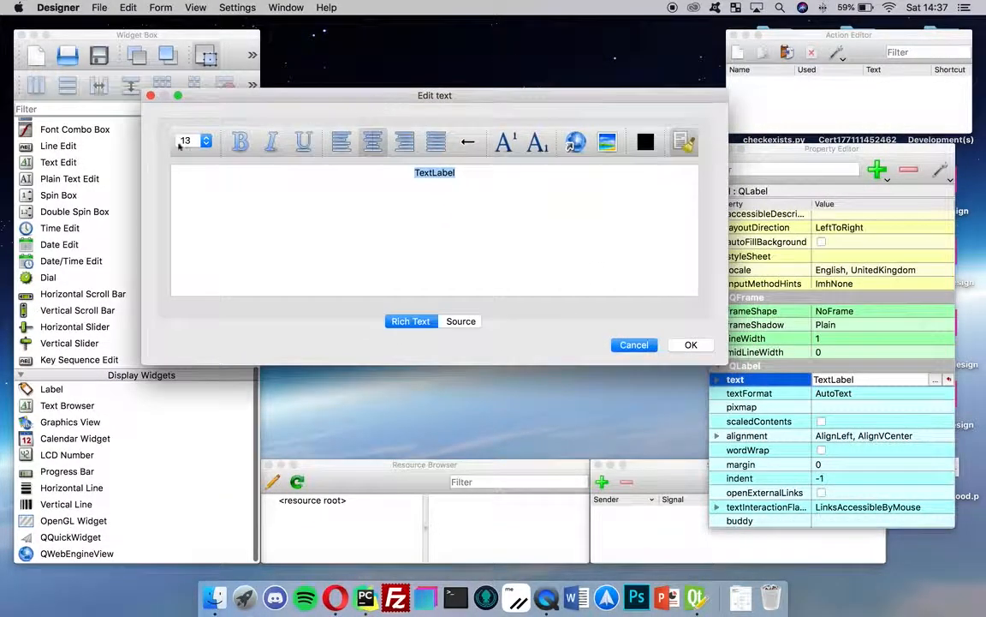
{"action": "left_click", "coordinate": [193, 142]}
{"action": "left_click", "coordinate": [183, 214]}
{"action": "left_click", "coordinate": [410, 197]}
{"action": "double_click", "coordinate": [409, 196]}
{"action": "left_click", "coordinate": [194, 142]}
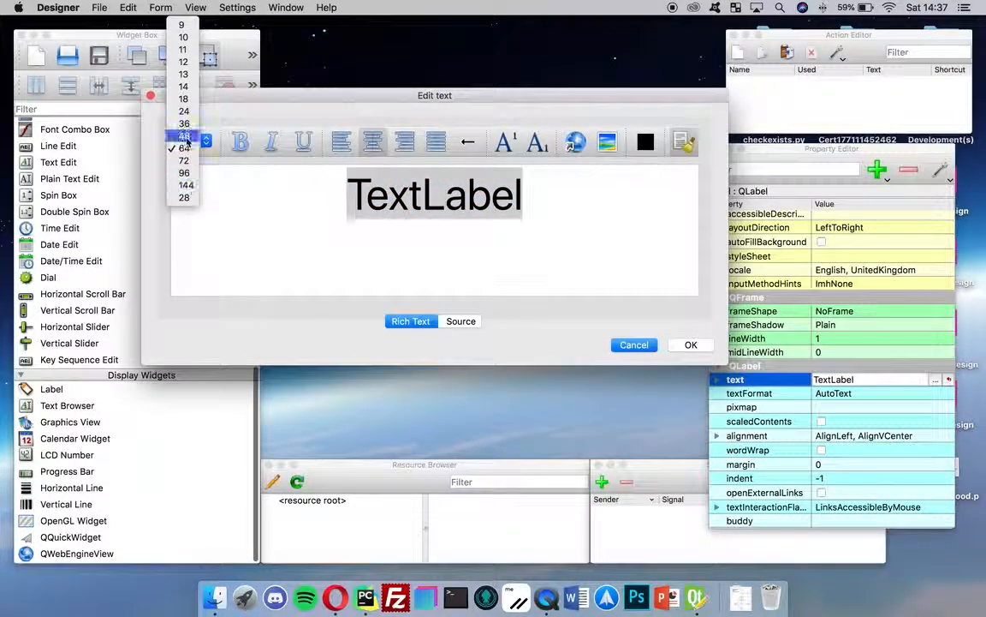
{"action": "left_click", "coordinate": [187, 123]}
Replace the label text with "No banana found!" and add ":(" on a second line
{"action": "type", "text": "No ba"}
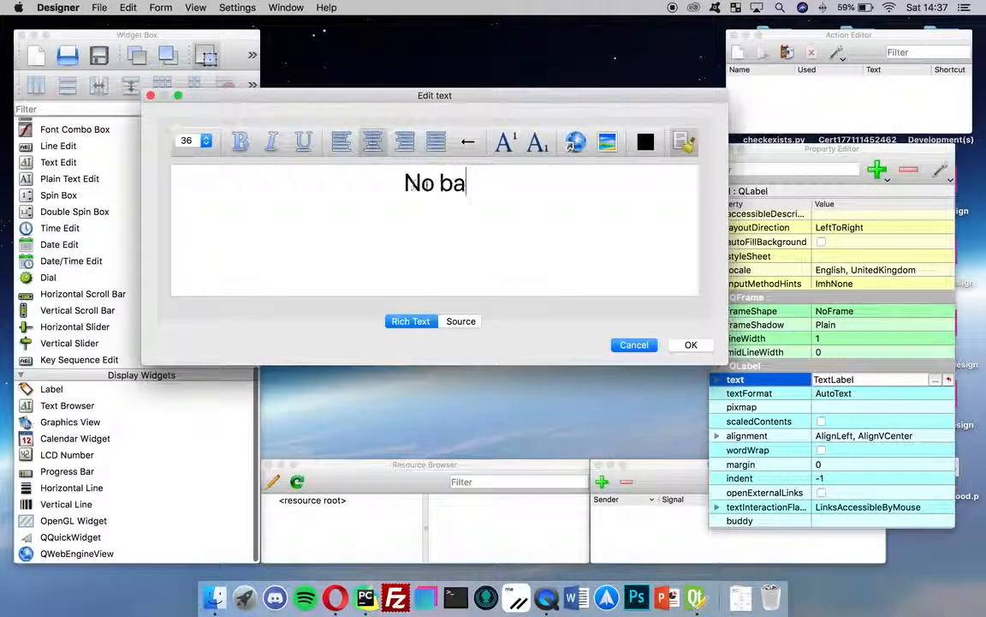
{"action": "type", "text": "nana found!"}
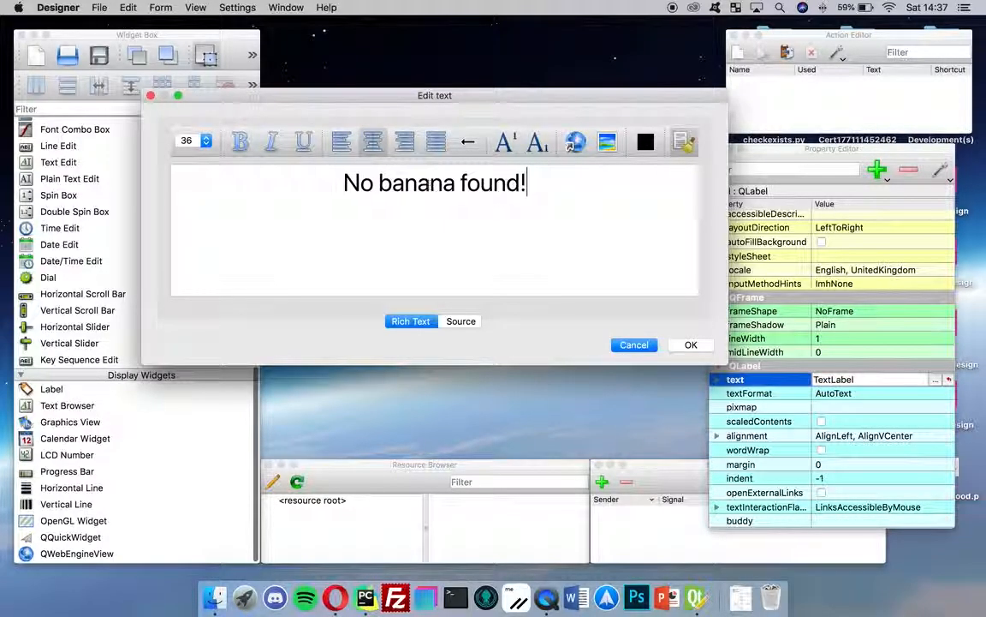
{"action": "key", "text": "Return"}
{"action": "type", "text": ":("}
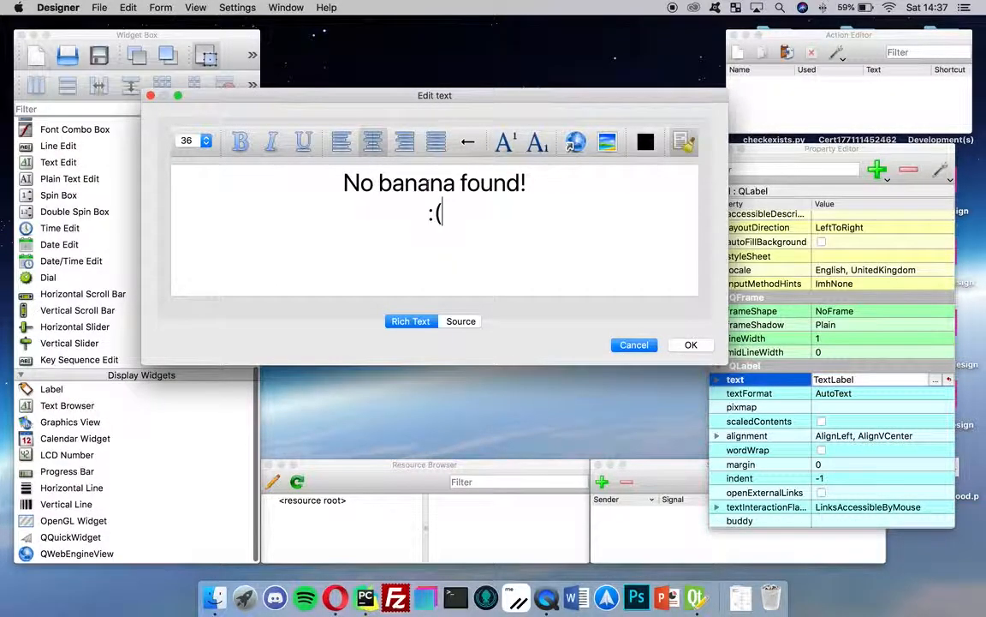
Colour all of the label's text Red from the Apple colour palette and apply the rich text changes
{"action": "key", "text": "cmd+a"}
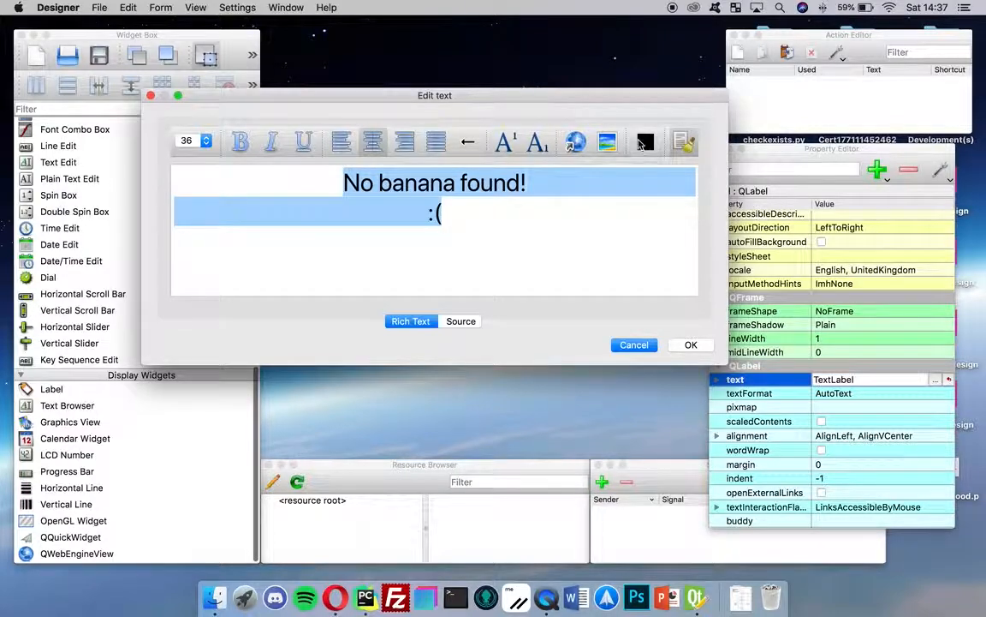
{"action": "left_click", "coordinate": [646, 142]}
{"action": "left_click_drag", "start_coordinate": [145, 513], "coordinate": [3, 498]}
{"action": "left_click_drag", "start_coordinate": [134, 406], "coordinate": [183, 404]}
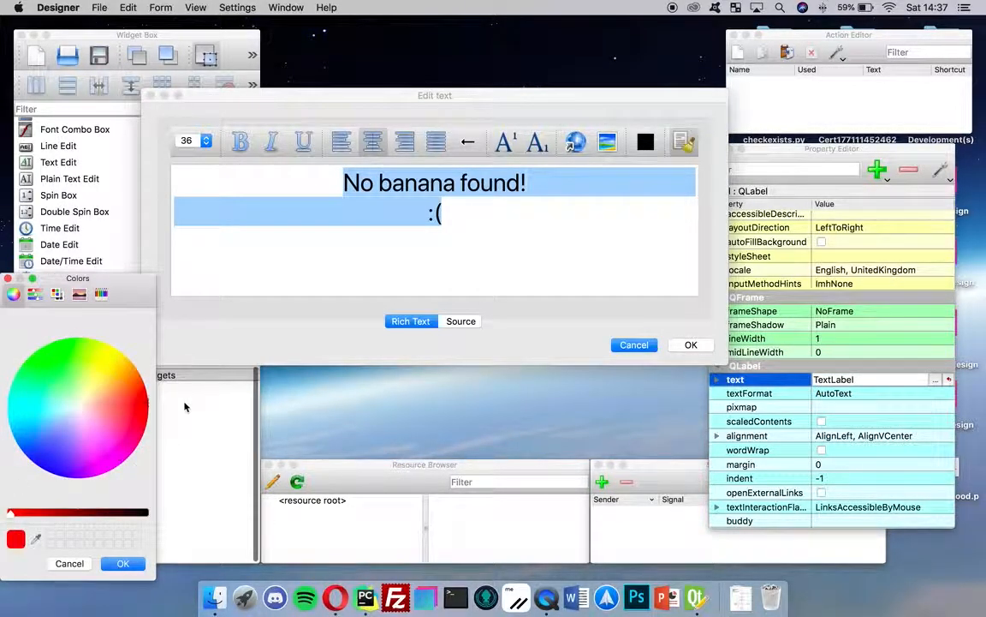
{"action": "left_click", "coordinate": [57, 294]}
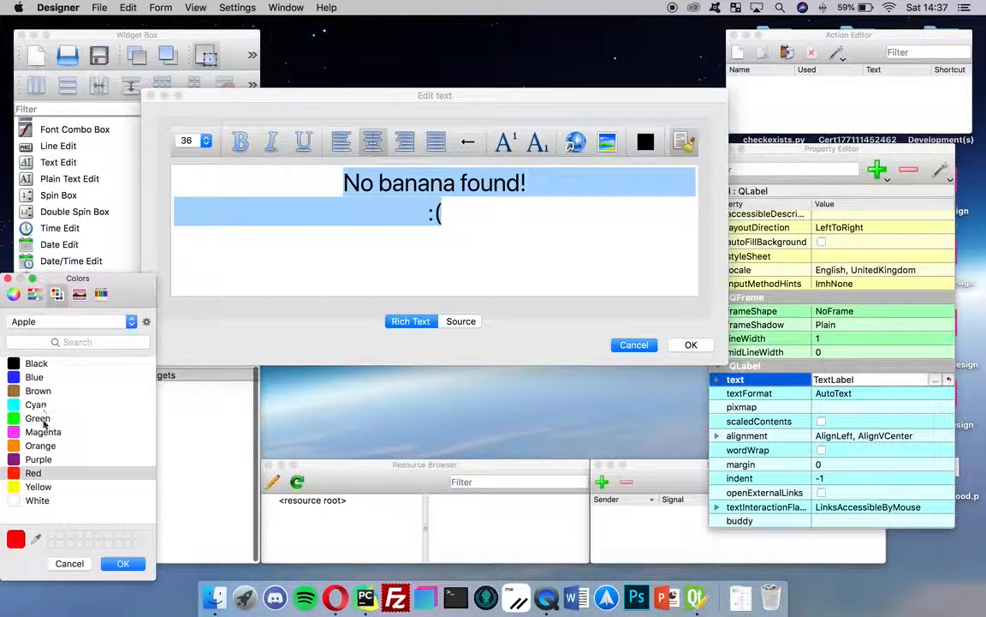
{"action": "left_click", "coordinate": [35, 473]}
{"action": "left_click", "coordinate": [123, 563]}
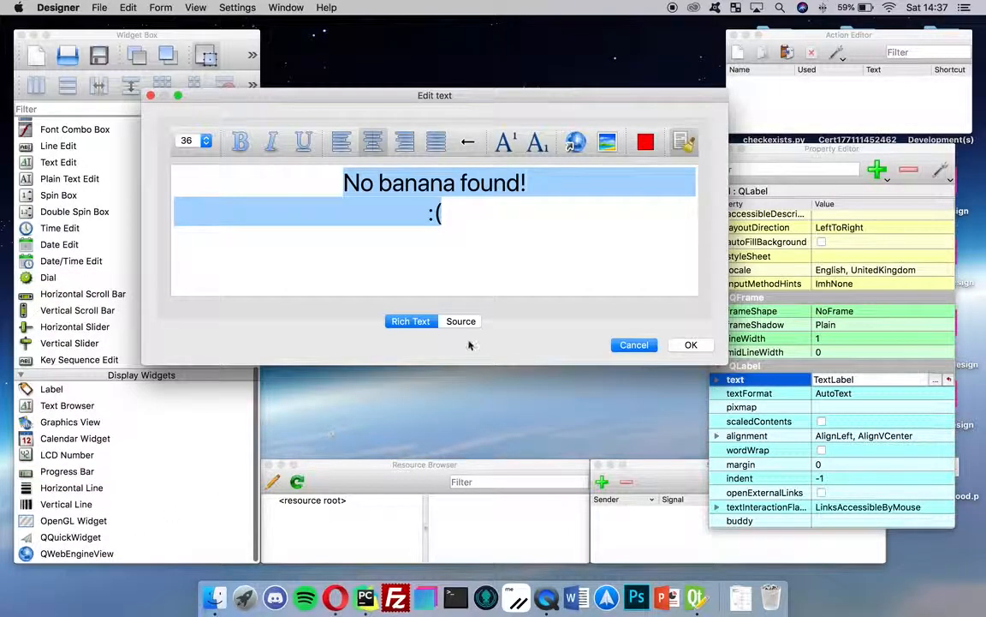
{"action": "left_click", "coordinate": [517, 256]}
{"action": "left_click", "coordinate": [683, 345]}
Preview the form with the red label text, move the preview around and close it
{"action": "left_click", "coordinate": [485, 248]}
{"action": "key", "text": "super+r"}
{"action": "left_click_drag", "start_coordinate": [474, 131], "coordinate": [502, 214]}
{"action": "key", "text": "super+w"}
Add a second Label widget across the full width of the form, below the red text
{"action": "left_click_drag", "start_coordinate": [86, 388], "coordinate": [578, 234]}
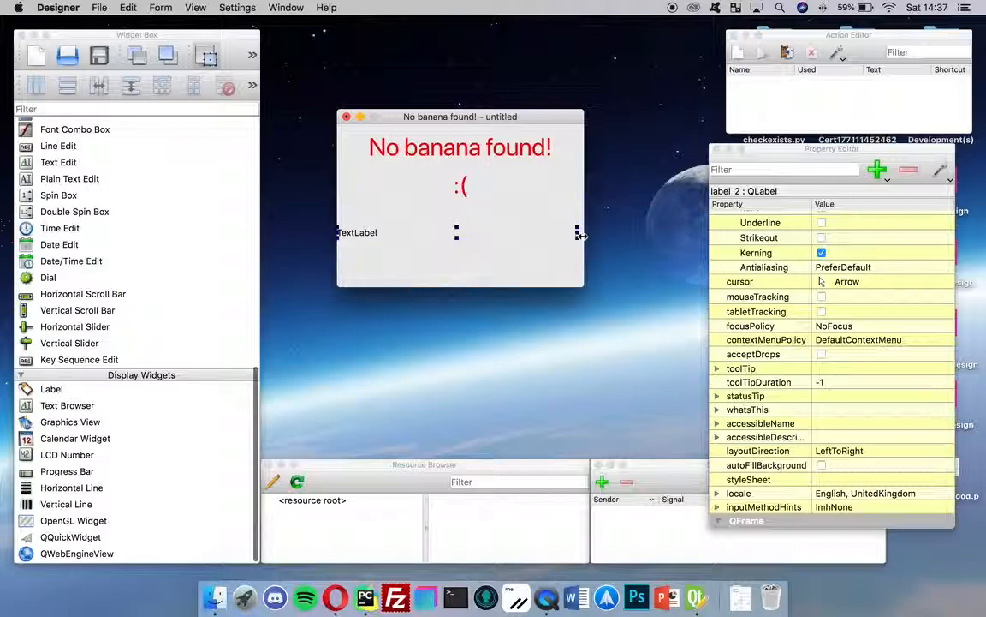
{"action": "mouse_move", "coordinate": [460, 233]}
{"action": "left_mouse_down"}
{"action": "mouse_move", "coordinate": [460, 261]}
{"action": "mouse_move", "coordinate": [460, 238]}
{"action": "mouse_move", "coordinate": [459, 248]}
{"action": "left_mouse_up"}
Edit the red label's text so it reads "No banana found! :(" on a single line, and apply it
{"action": "left_click", "coordinate": [483, 192]}
{"action": "double_click", "coordinate": [483, 193]}
{"action": "left_click", "coordinate": [568, 269]}
{"action": "key", "text": "BackSpace"}
{"action": "key", "text": "BackSpace"}
{"action": "key", "text": "BackSpace"}
{"action": "key", "text": "BackSpace"}
{"action": "type", "text": ":("}
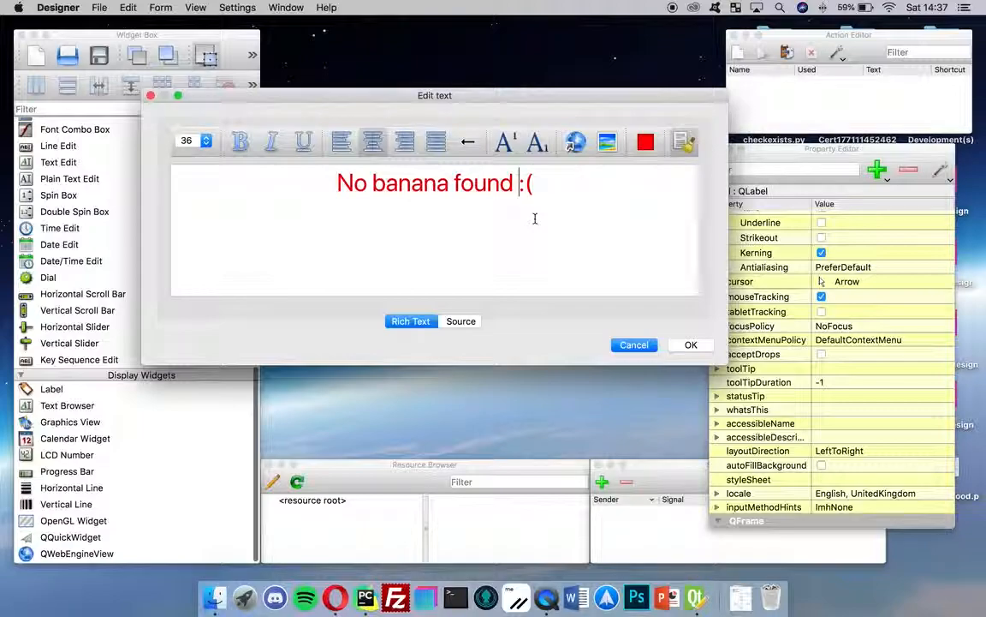
{"action": "key", "text": "Left"}
{"action": "key", "text": "Left"}
{"action": "key", "text": "Left"}
{"action": "type", "text": "!"}
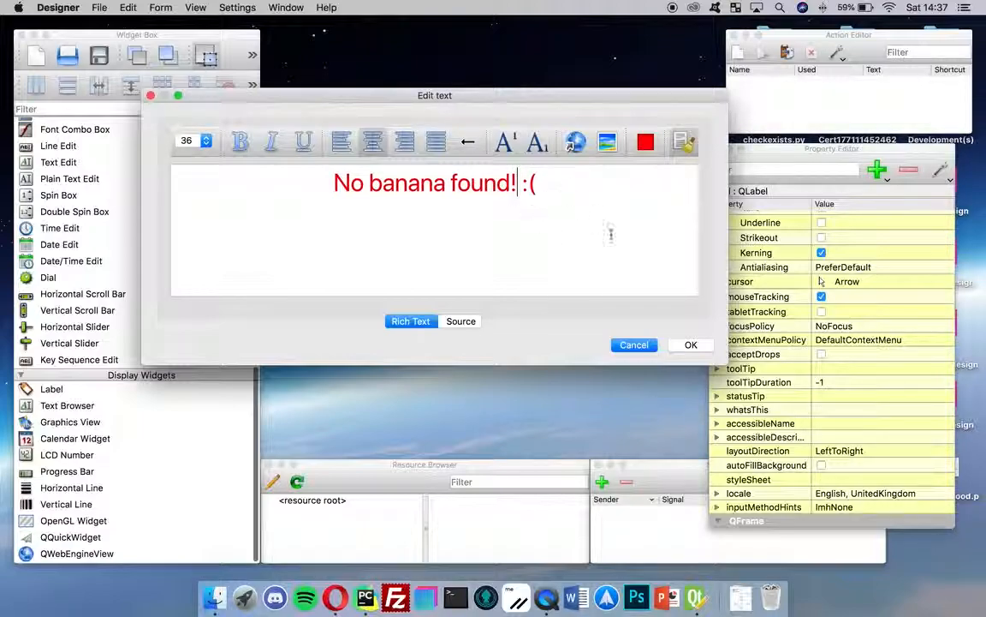
{"action": "left_click", "coordinate": [688, 344]}
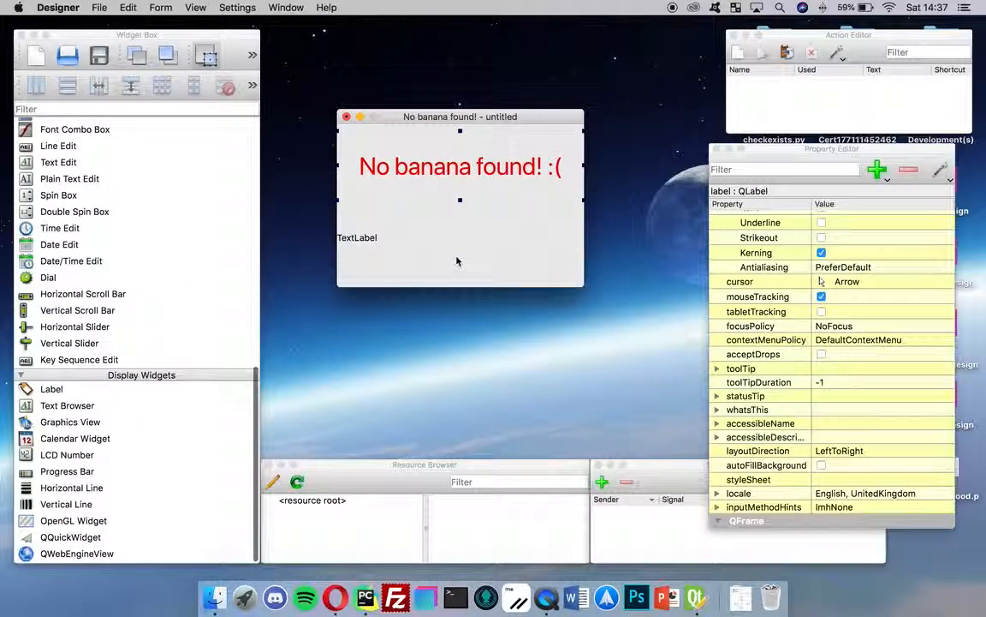
Shrink the red label to about 361 x 51 and move the second label up beneath it, to about (0, 80)
{"action": "left_click_drag", "start_coordinate": [460, 200], "coordinate": [461, 168]}
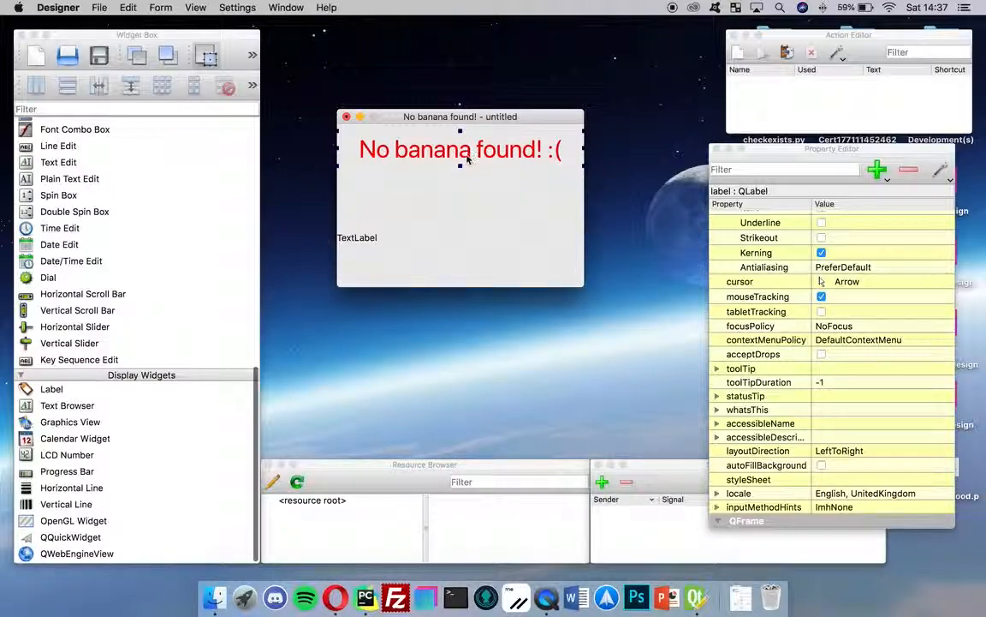
{"action": "left_click", "coordinate": [381, 235]}
{"action": "key", "text": "Up"}
{"action": "key", "text": "Up"}
{"action": "key", "text": "Up"}
{"action": "key", "text": "Up"}
{"action": "key", "text": "Up"}
{"action": "key", "text": "Up"}
{"action": "key", "text": "Up"}
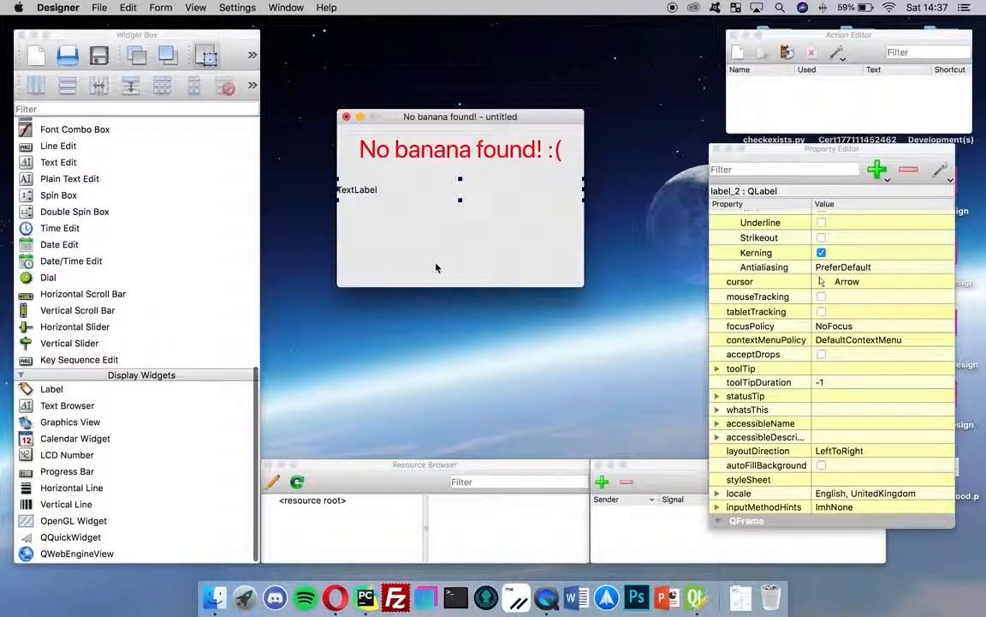
Set the main window's minimum height to 0 and shrink the form to about 361 x 142
{"action": "left_click", "coordinate": [517, 241]}
{"action": "scroll", "coordinate": [771, 342], "scroll_direction": "up", "scroll_amount": 10}
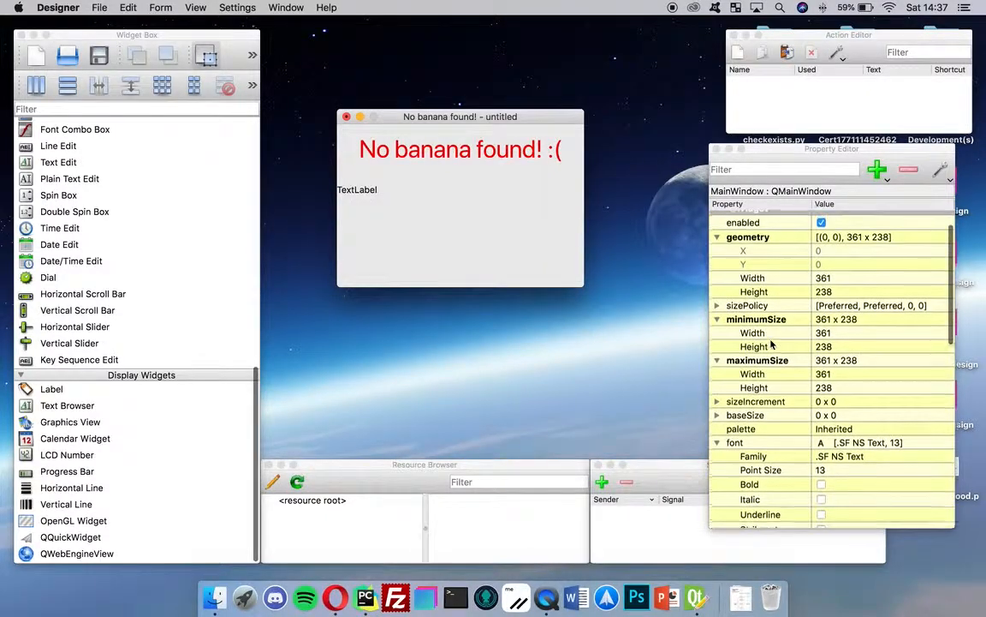
{"action": "left_click", "coordinate": [834, 346]}
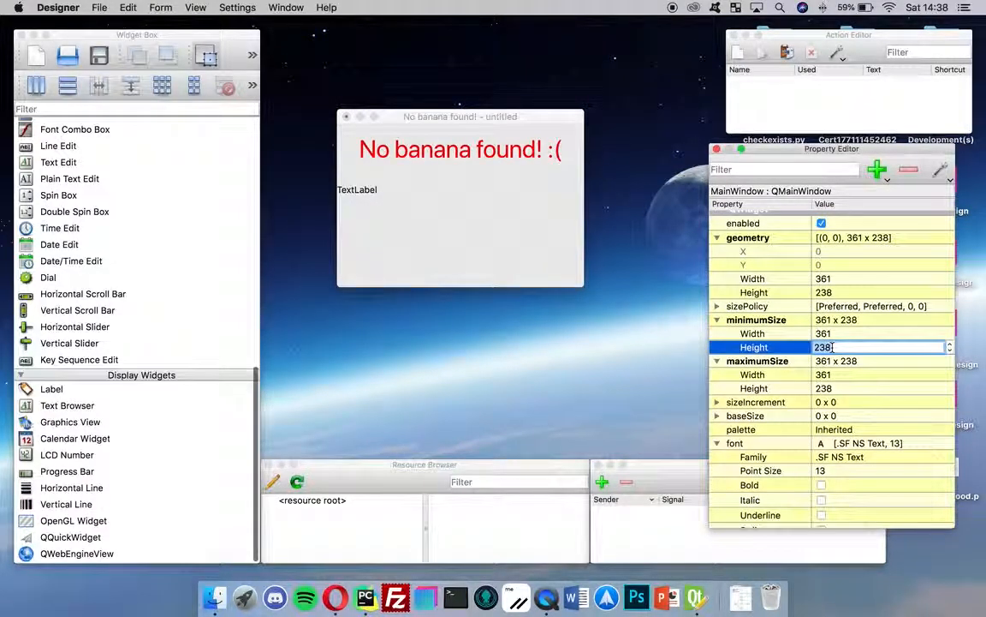
{"action": "type", "text": "0"}
{"action": "key", "text": "Return"}
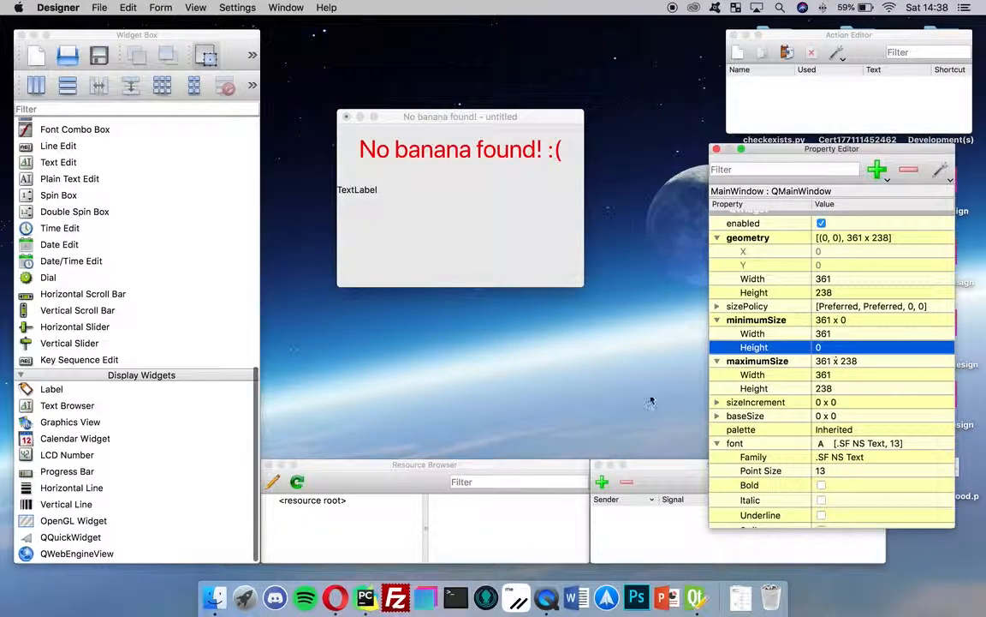
{"action": "left_click", "coordinate": [504, 285]}
{"action": "left_click_drag", "start_coordinate": [500, 286], "coordinate": [503, 223]}
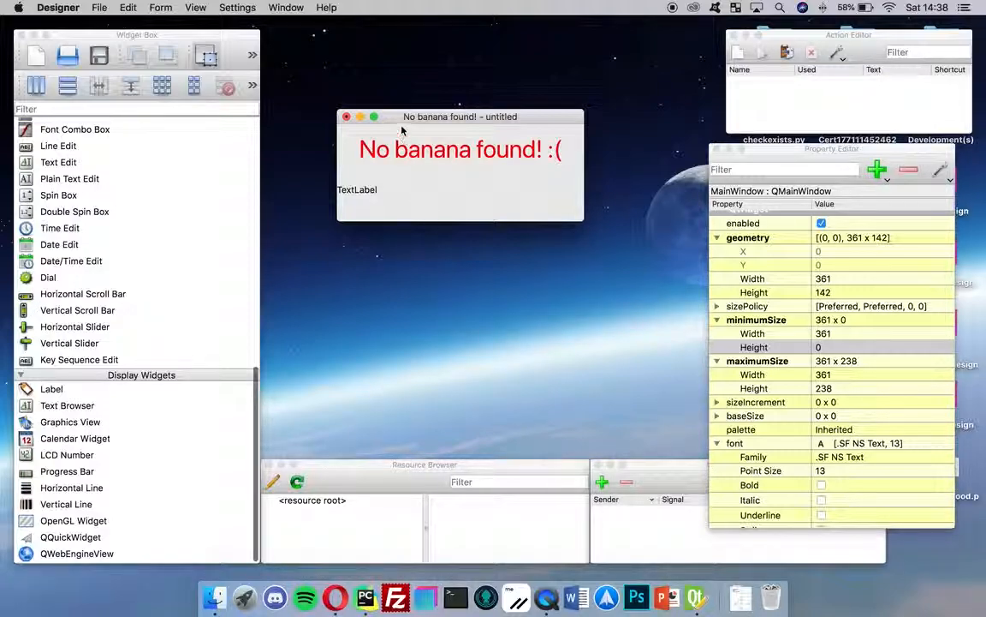
Preview the shortened form, move the preview window and close it
{"action": "left_click", "coordinate": [375, 191]}
{"action": "left_click", "coordinate": [433, 213]}
{"action": "key", "text": "super+r"}
{"action": "left_click_drag", "start_coordinate": [480, 151], "coordinate": [478, 288]}
{"action": "key", "text": "super+w"}
Reduce the form's height to about 133 and set the main window's minimum and maximum heights to 133
{"action": "left_click", "coordinate": [431, 199]}
{"action": "left_click_drag", "start_coordinate": [428, 224], "coordinate": [435, 215]}
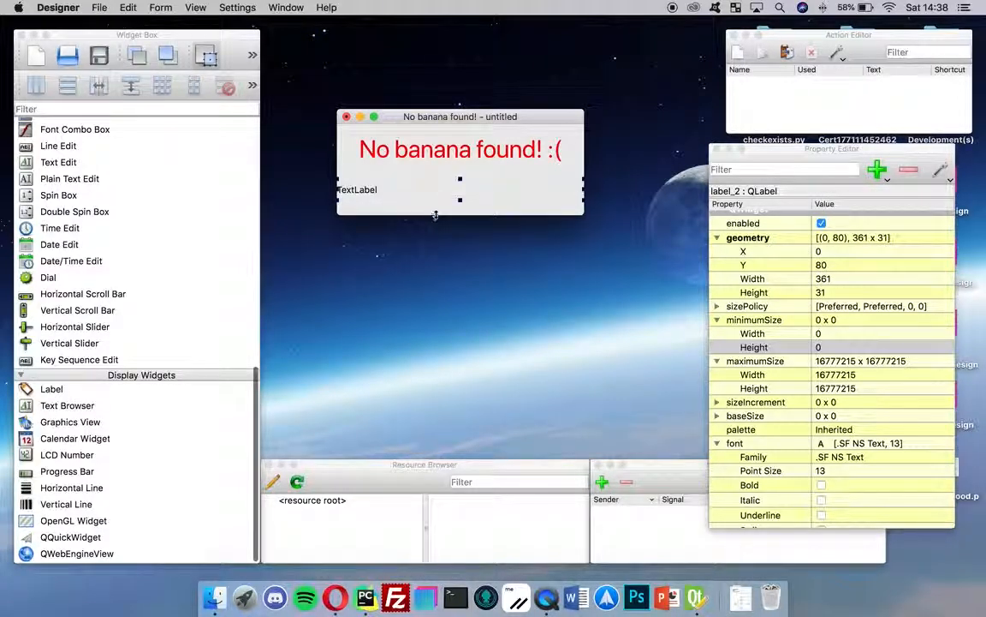
{"action": "scroll", "coordinate": [878, 321], "scroll_direction": "up", "scroll_amount": 3}
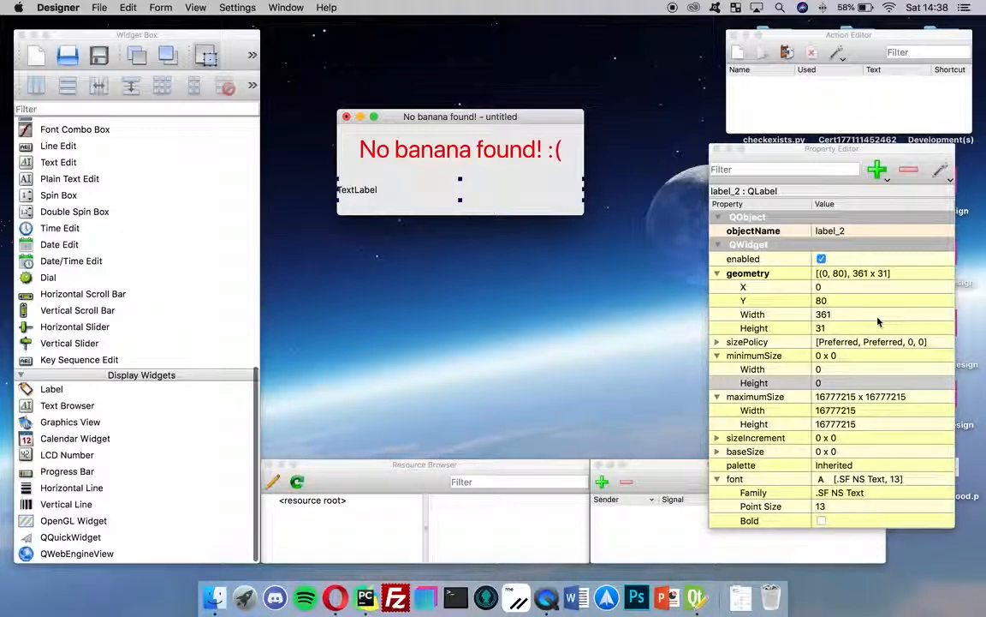
{"action": "scroll", "coordinate": [856, 334], "scroll_direction": "down", "scroll_amount": 5}
{"action": "scroll", "coordinate": [824, 351], "scroll_direction": "up", "scroll_amount": 5}
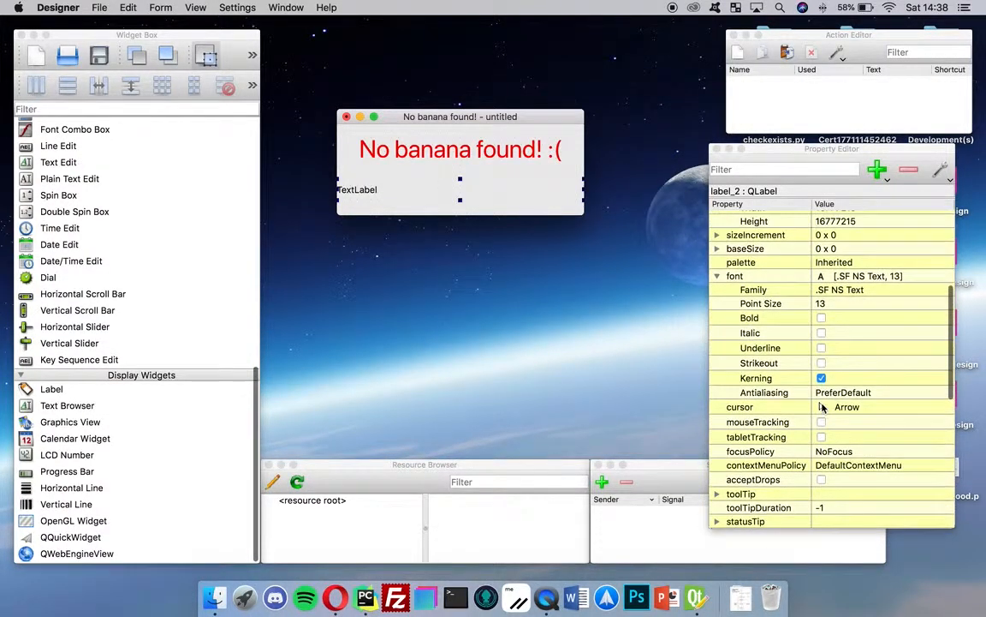
{"action": "scroll", "coordinate": [824, 351], "scroll_direction": "down", "scroll_amount": 5}
{"action": "scroll", "coordinate": [843, 391], "scroll_direction": "up", "scroll_amount": 2}
{"action": "scroll", "coordinate": [844, 391], "scroll_direction": "down", "scroll_amount": 3}
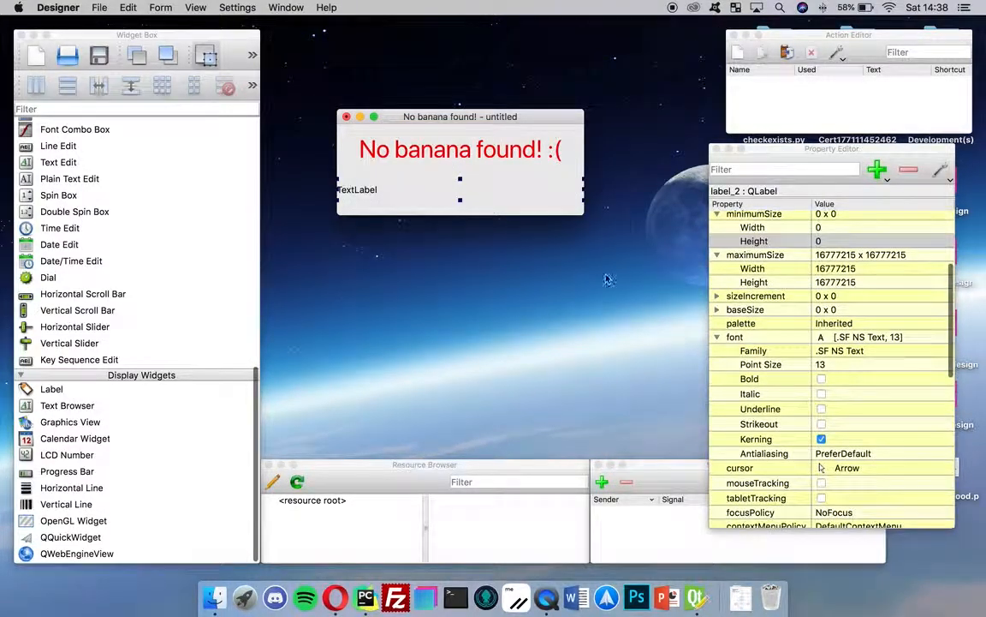
{"action": "left_click", "coordinate": [542, 214]}
{"action": "scroll", "coordinate": [823, 343], "scroll_direction": "up", "scroll_amount": 2}
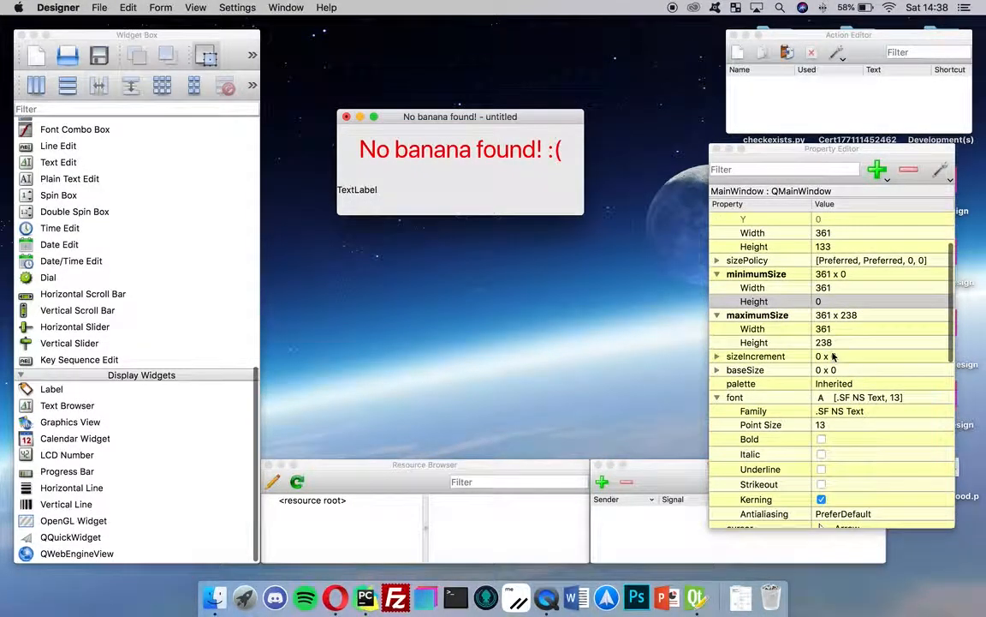
{"action": "scroll", "coordinate": [833, 356], "scroll_direction": "up", "scroll_amount": 5}
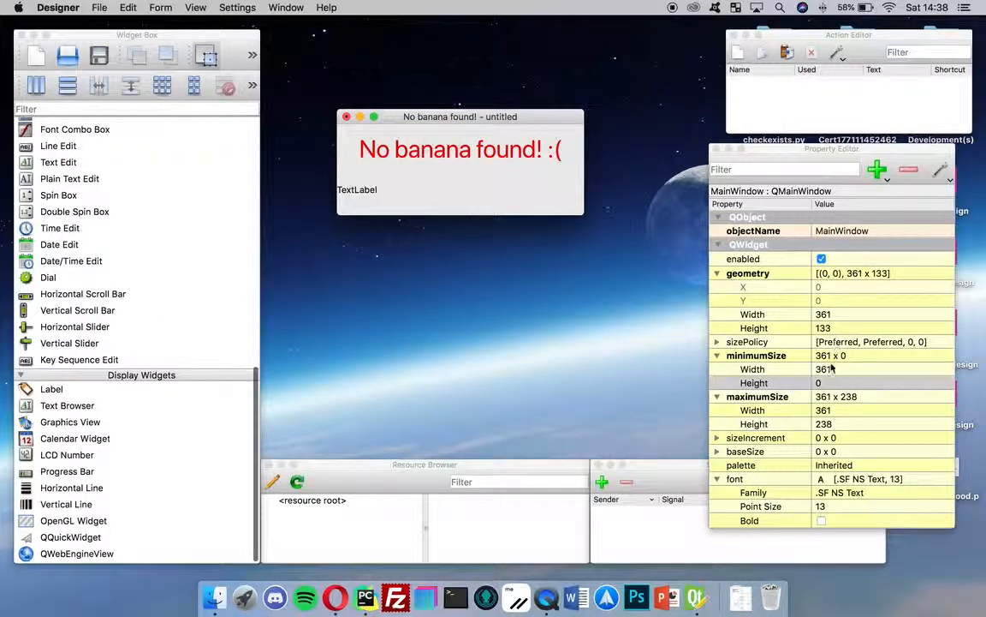
{"action": "left_click", "coordinate": [826, 382]}
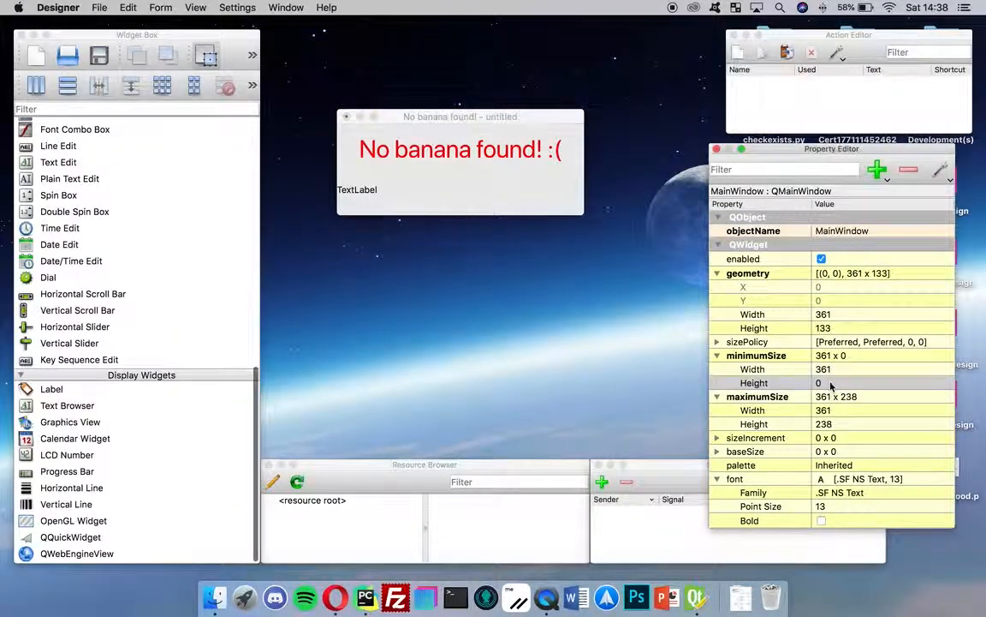
{"action": "left_click", "coordinate": [857, 420]}
{"action": "type", "text": "133"}
{"action": "key", "text": "Return"}
Preview the form at its fixed 361 x 133 size, move the preview and close it
{"action": "key", "text": "super+r"}
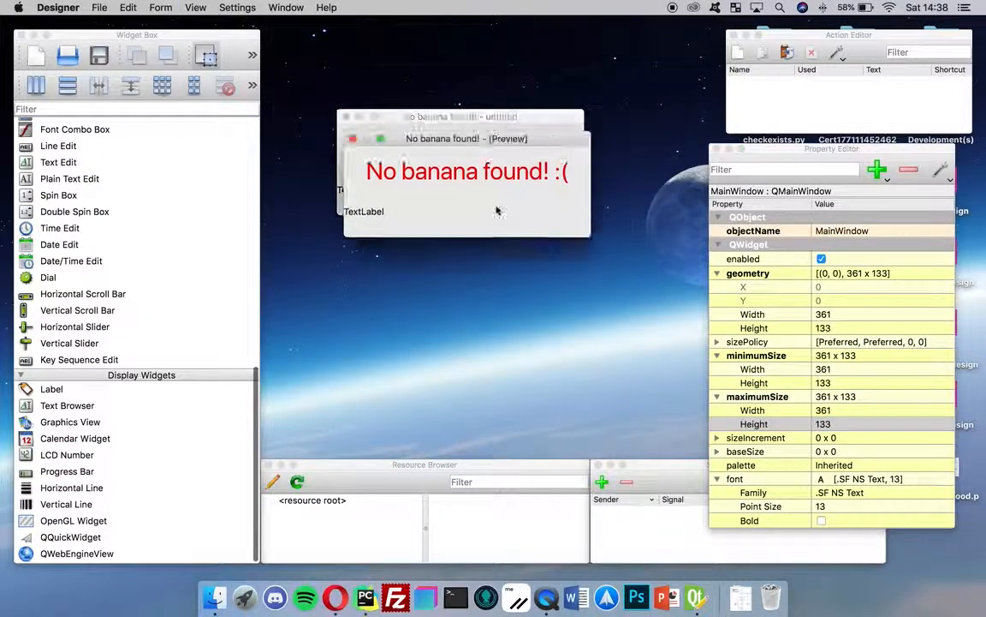
{"action": "left_click_drag", "start_coordinate": [551, 219], "coordinate": [576, 245]}
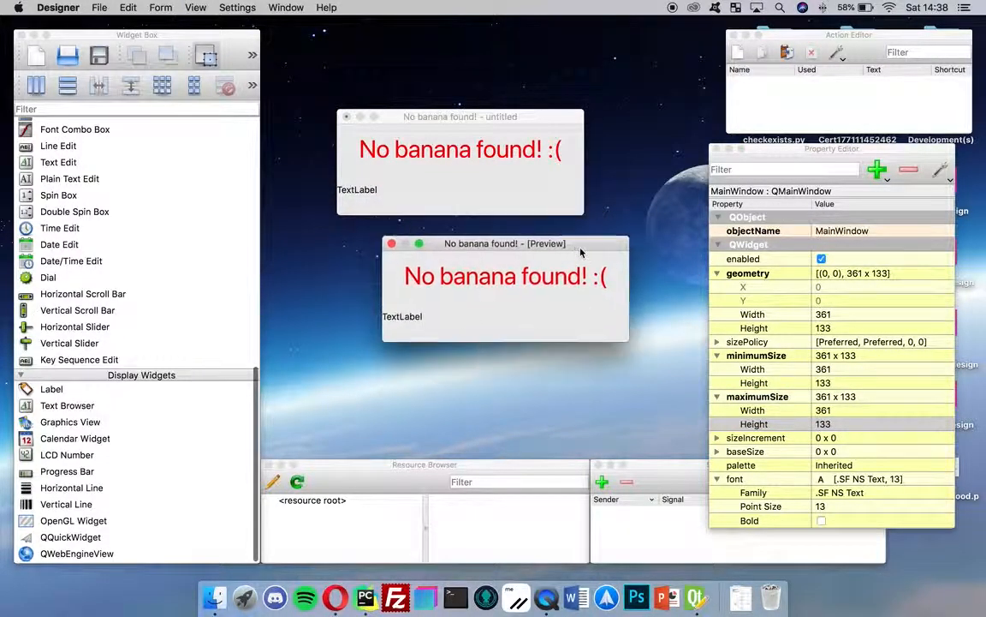
{"action": "key", "text": "super+w"}
Make the "No banana found! :(" label text bold
{"action": "double_click", "coordinate": [518, 147]}
{"action": "key", "text": "super+b"}
{"action": "left_click", "coordinate": [700, 348]}
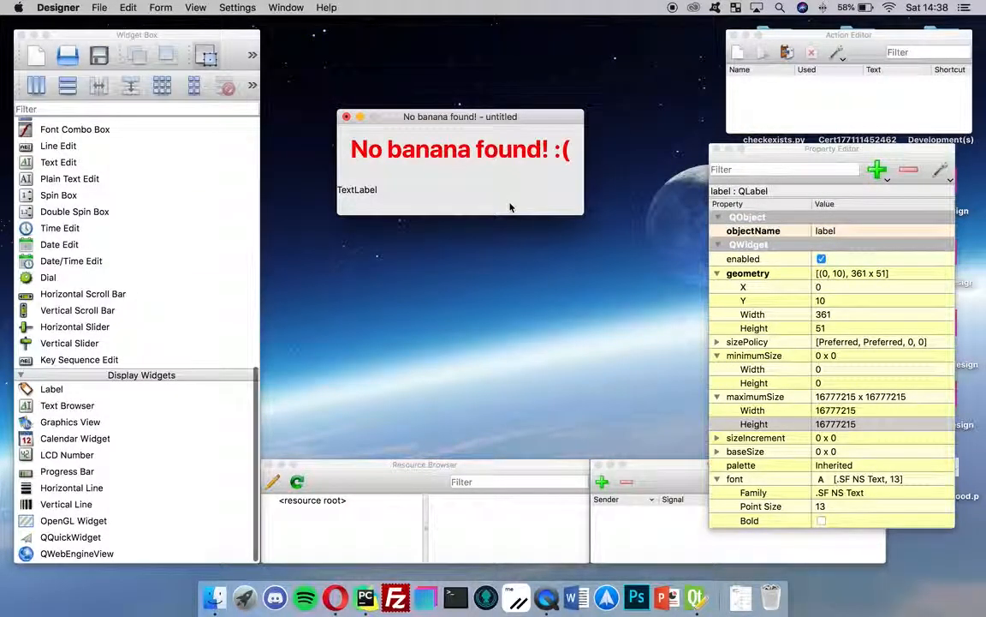
Open the second label's text property in the rich text editor and replace its text with centred "The application could not"
{"action": "left_click", "coordinate": [477, 213]}
{"action": "left_click", "coordinate": [386, 187]}
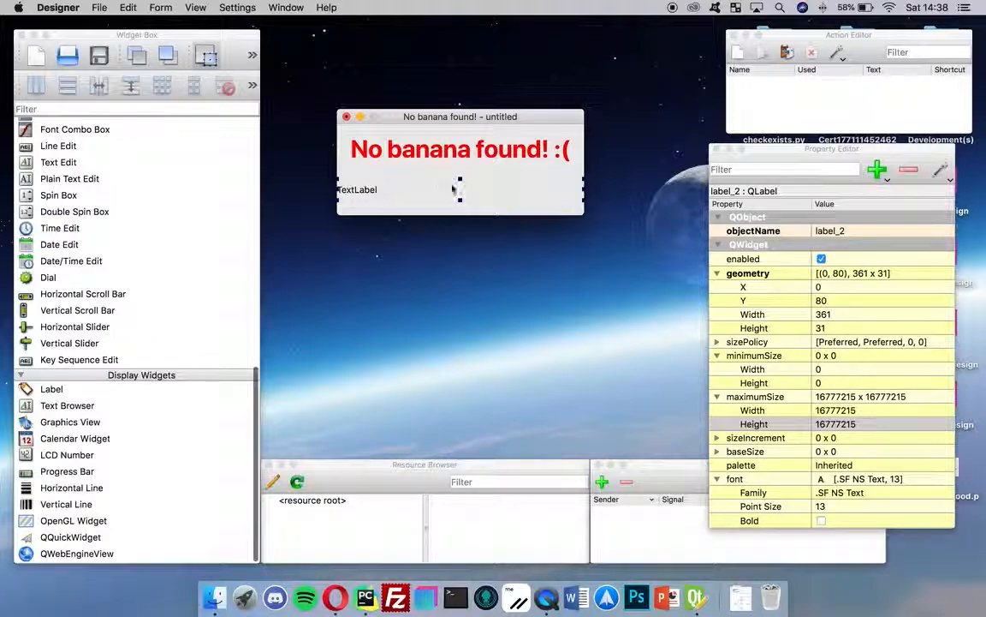
{"action": "double_click", "coordinate": [431, 189]}
{"action": "left_click", "coordinate": [505, 209]}
{"action": "double_click", "coordinate": [518, 194]}
{"action": "left_click", "coordinate": [520, 206]}
{"action": "left_click", "coordinate": [522, 196]}
{"action": "scroll", "coordinate": [904, 364], "scroll_direction": "down", "scroll_amount": 15}
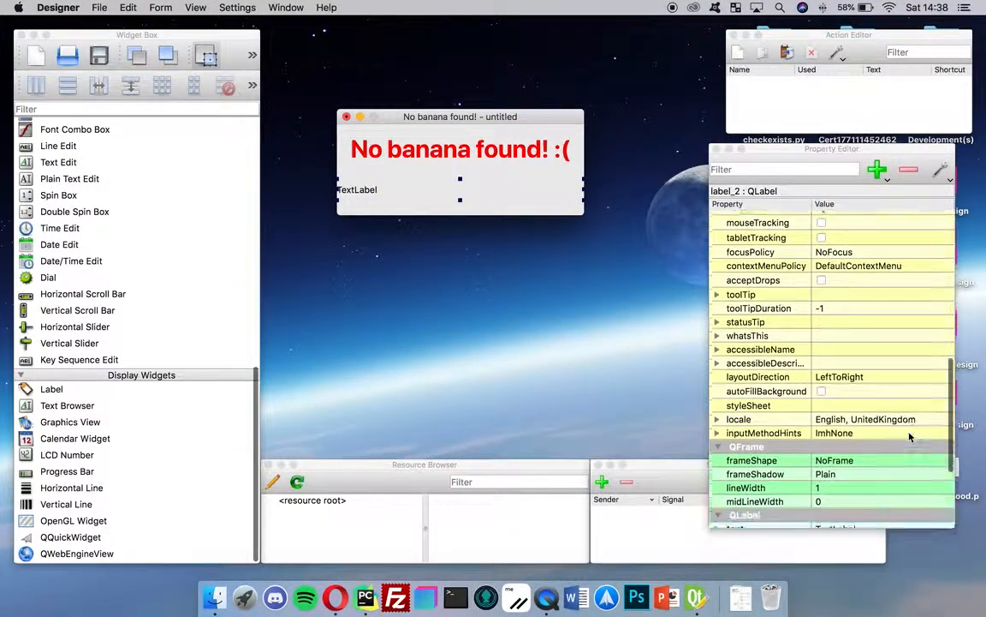
{"action": "left_click", "coordinate": [939, 381]}
{"action": "left_click", "coordinate": [935, 379]}
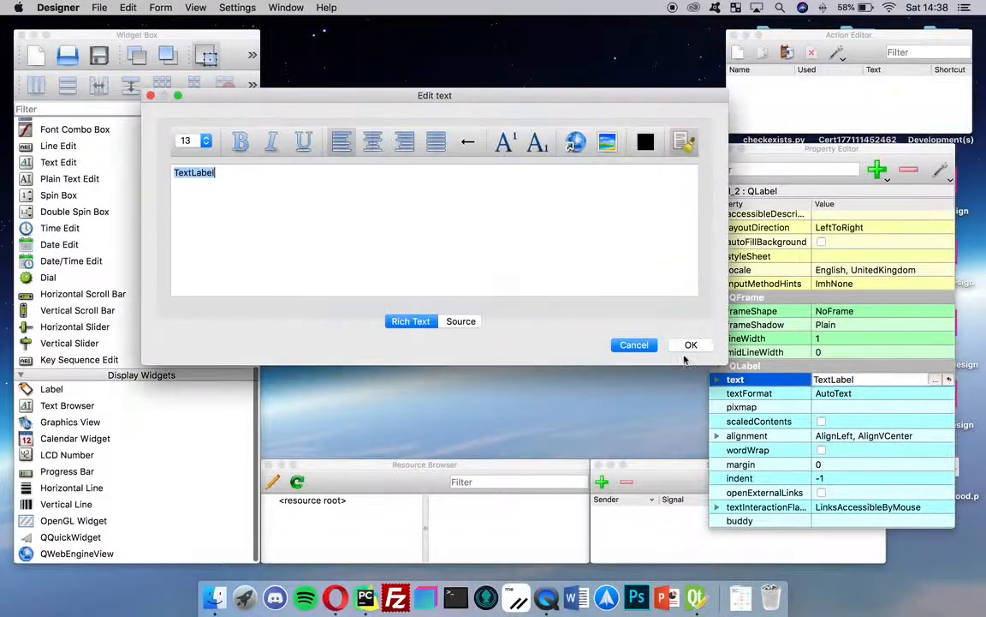
{"action": "type", "text": "The application could not "}
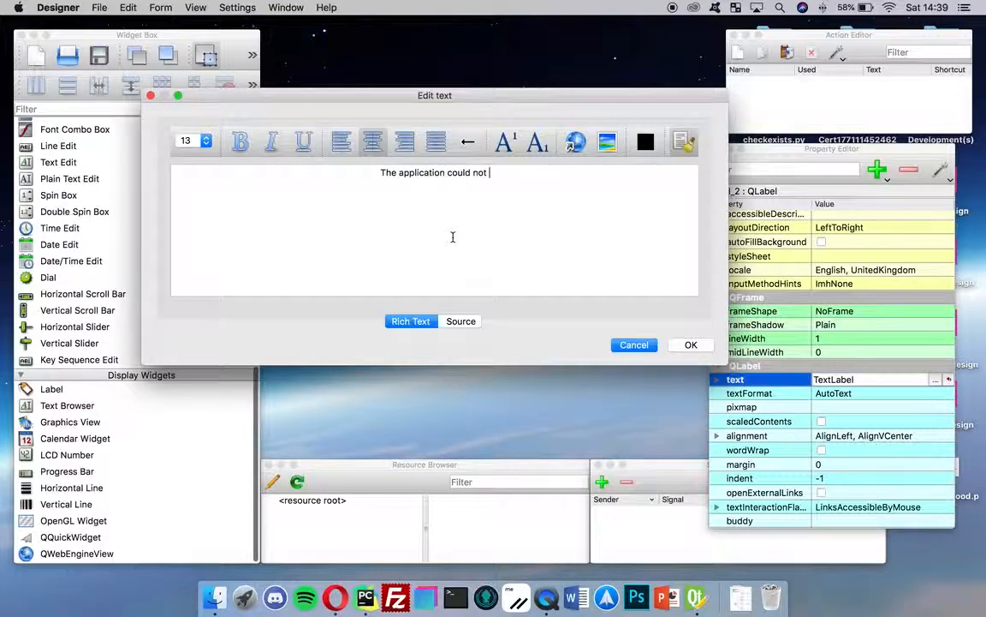
{"action": "type", "text": "find a banner"}
{"action": "key", "text": "BackSpace"}
{"action": "key", "text": "BackSpace"}
{"action": "key", "text": "BackSpace"}
{"action": "type", "text": "ana"}
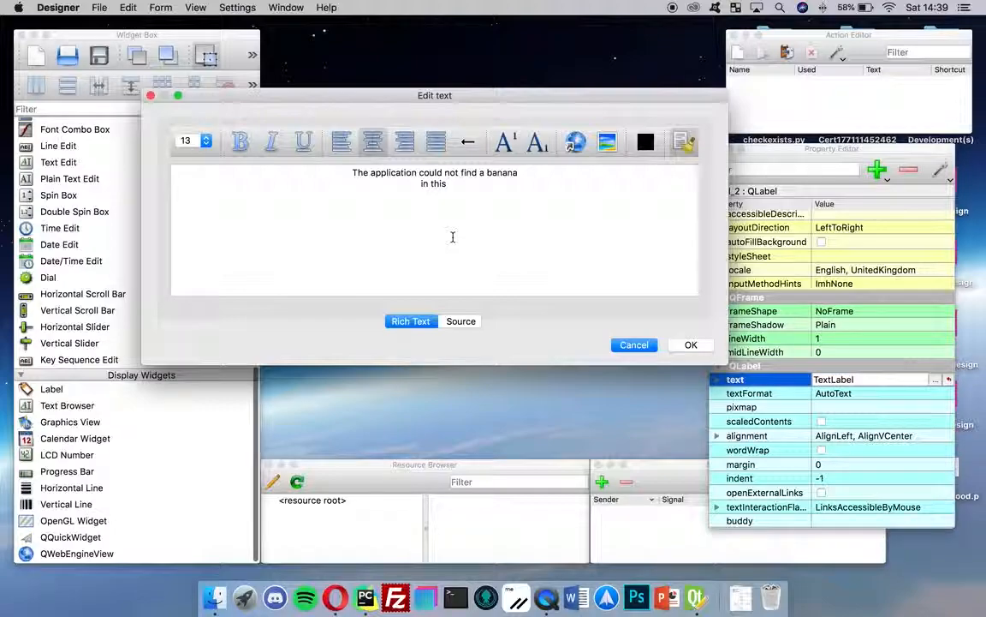
{"action": "key", "text": "BackSpace"}
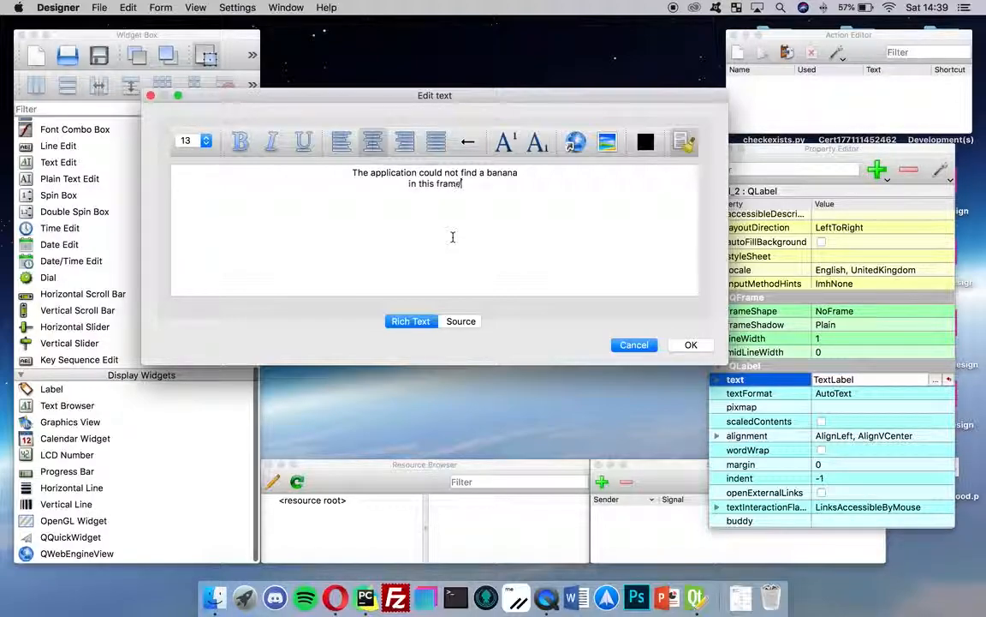
{"action": "key", "text": "BackSpace"}
{"action": "key", "text": "BackSpace"}
{"action": "key", "text": "BackSpace"}
{"action": "key", "text": "BackSpace"}
{"action": "key", "text": "BackSpace"}
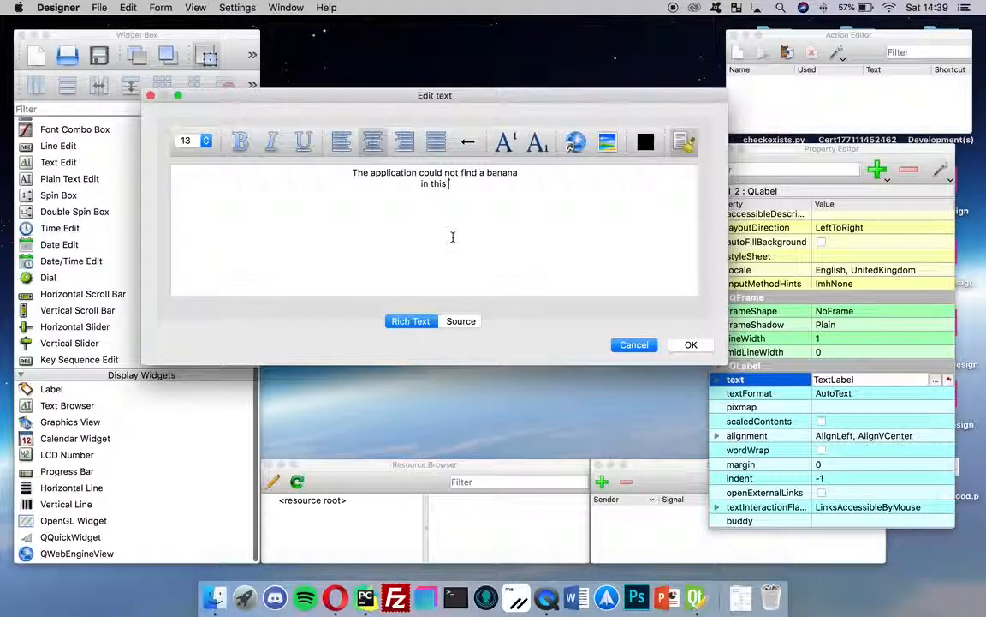
{"action": "key", "text": "BackSpace"}
{"action": "key", "text": "BackSpace"}
{"action": "key", "text": "BackSpace"}
{"action": "key", "text": "BackSpace"}
{"action": "key", "text": "BackSpace"}
{"action": "key", "text": "BackSpace"}
{"action": "key", "text": "BackSpace"}
{"action": "key", "text": "BackSpace"}
{"action": "key", "text": "BackSpace"}
{"action": "key", "text": "BackSpace"}
{"action": "key", "text": "BackSpace"}
{"action": "key", "text": "BackSpace"}
{"action": "key", "text": "BackSpace"}
{"action": "key", "text": "BackSpace"}
{"action": "key", "text": "BackSpace"}
{"action": "key", "text": "BackSpace"}
{"action": "key", "text": "BackSpace"}
{"action": "key", "text": "BackSpace"}
{"action": "key", "text": "BackSpace"}
{"action": "key", "text": "BackSpace"}
Complete the text as "The application could not/has not found a banana", with "banana" on its own line, and apply it
{"action": "type", "text": "not/has not "}
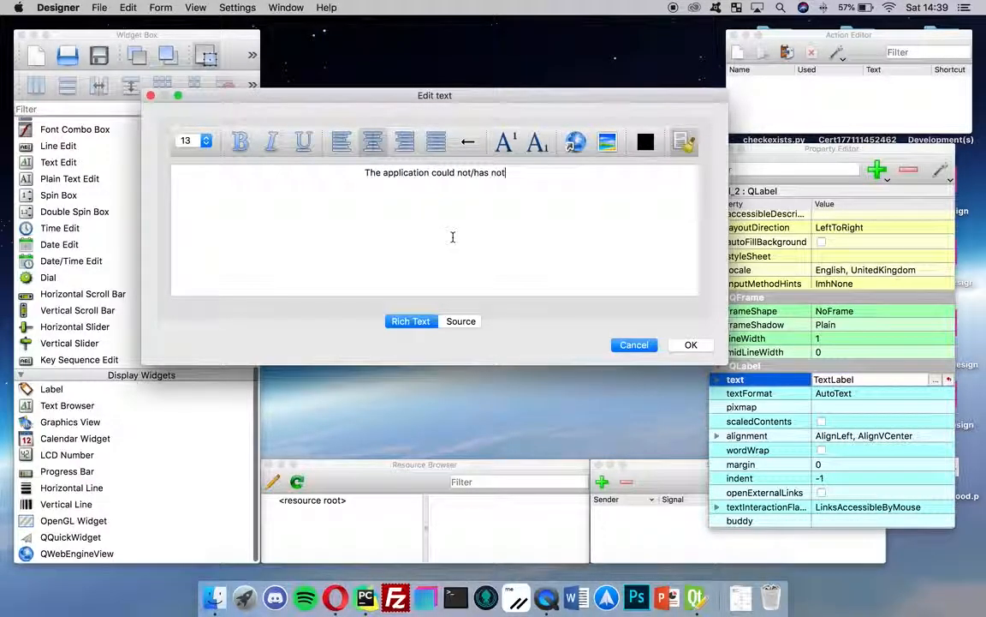
{"action": "type", "text": "found a"}
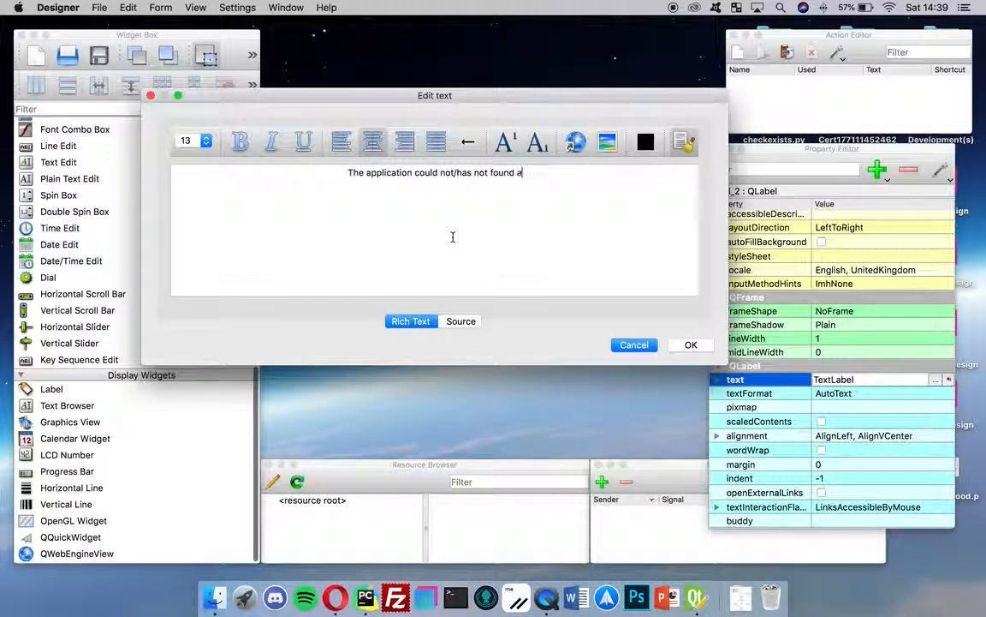
{"action": "type", "text": " banana"}
{"action": "key", "text": "super+a"}
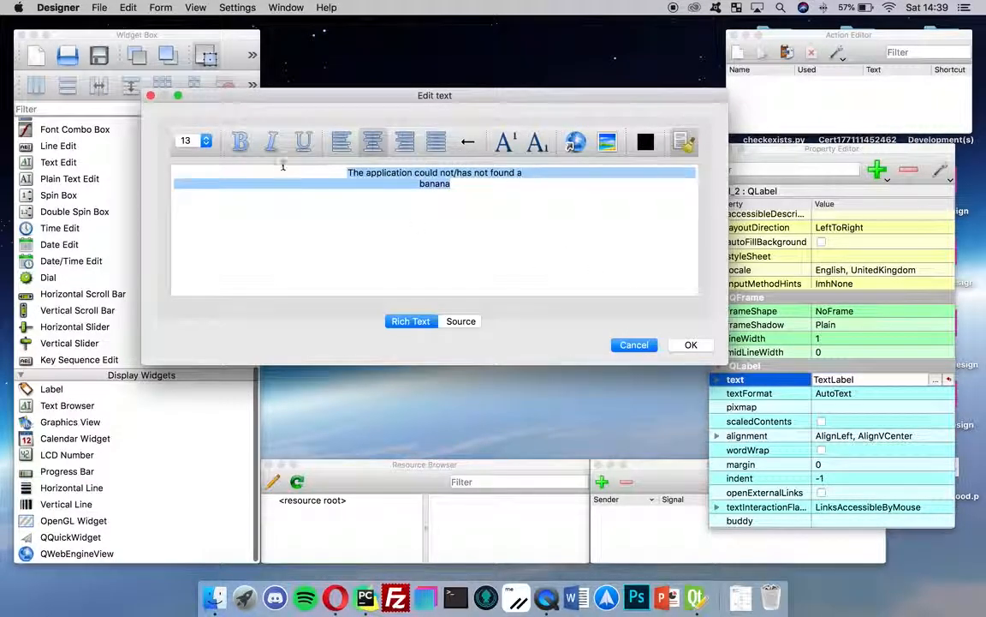
{"action": "left_click", "coordinate": [694, 346]}
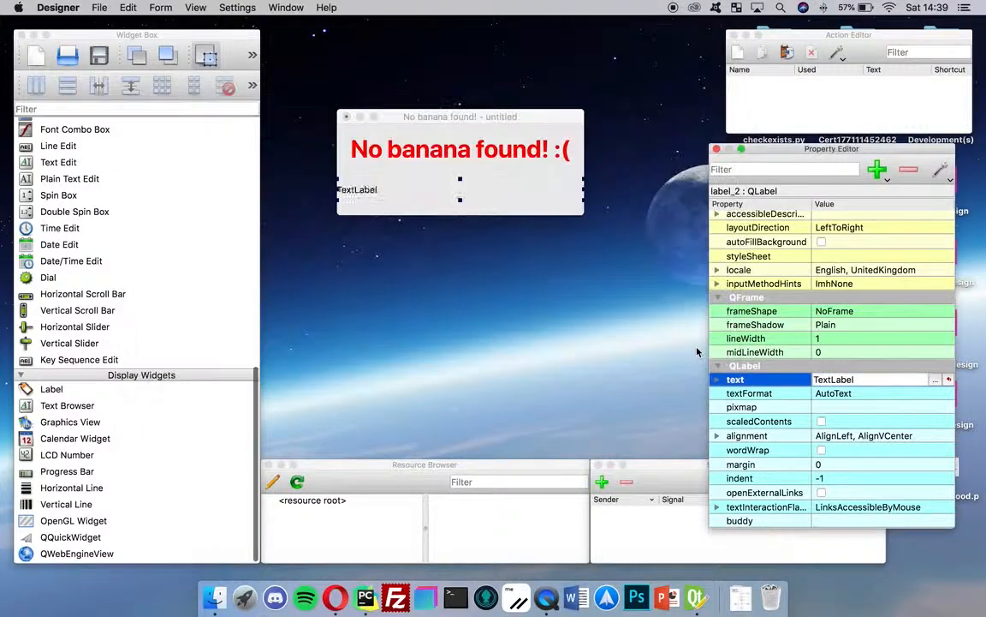
Reopen the rich text of the second label and apply its message in bold italic
{"action": "left_click", "coordinate": [494, 210]}
{"action": "double_click", "coordinate": [489, 196]}
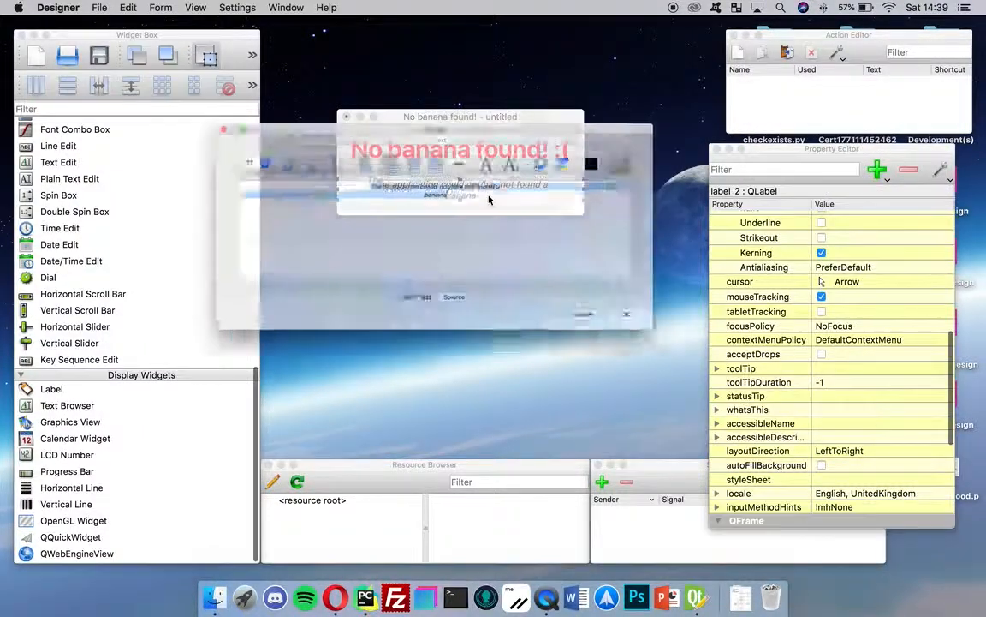
{"action": "left_click", "coordinate": [687, 346]}
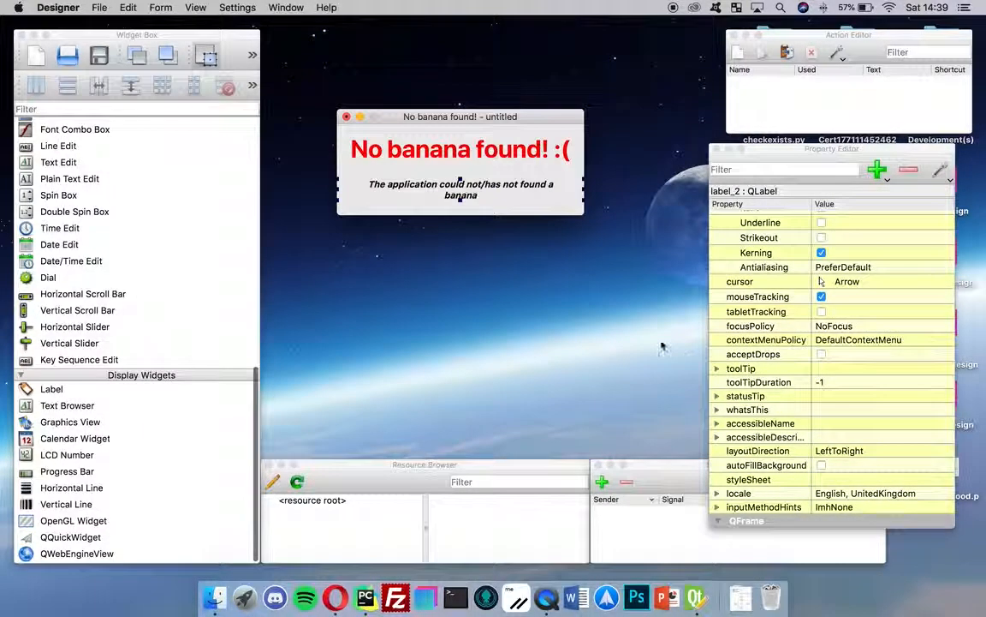
Preview the form, move and close the preview, and check the second label's rich text
{"action": "key", "text": "super+r"}
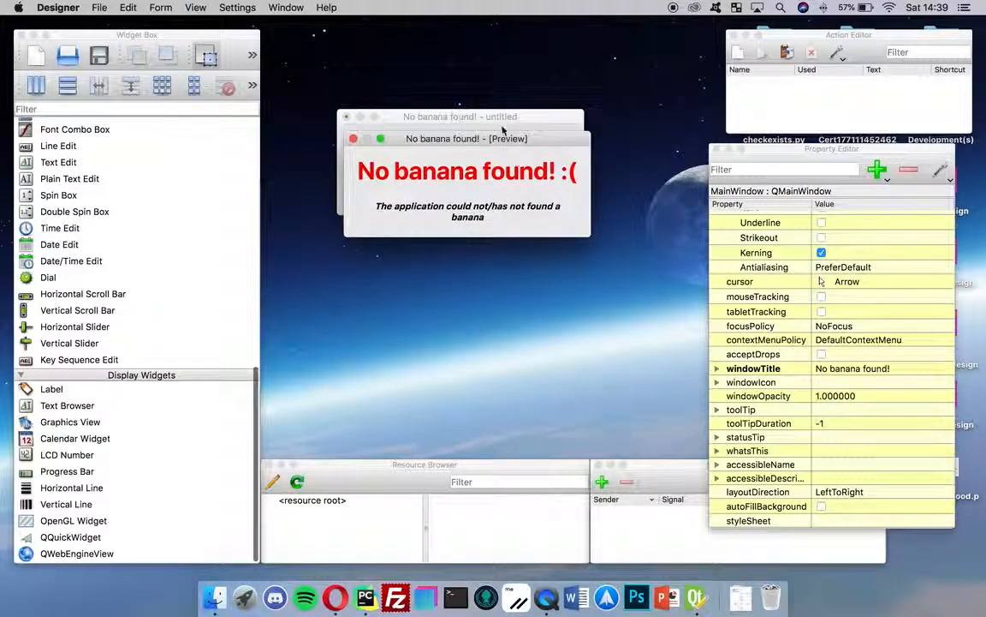
{"action": "left_click_drag", "start_coordinate": [532, 142], "coordinate": [581, 261]}
{"action": "key", "text": "super+w"}
{"action": "double_click", "coordinate": [454, 190]}
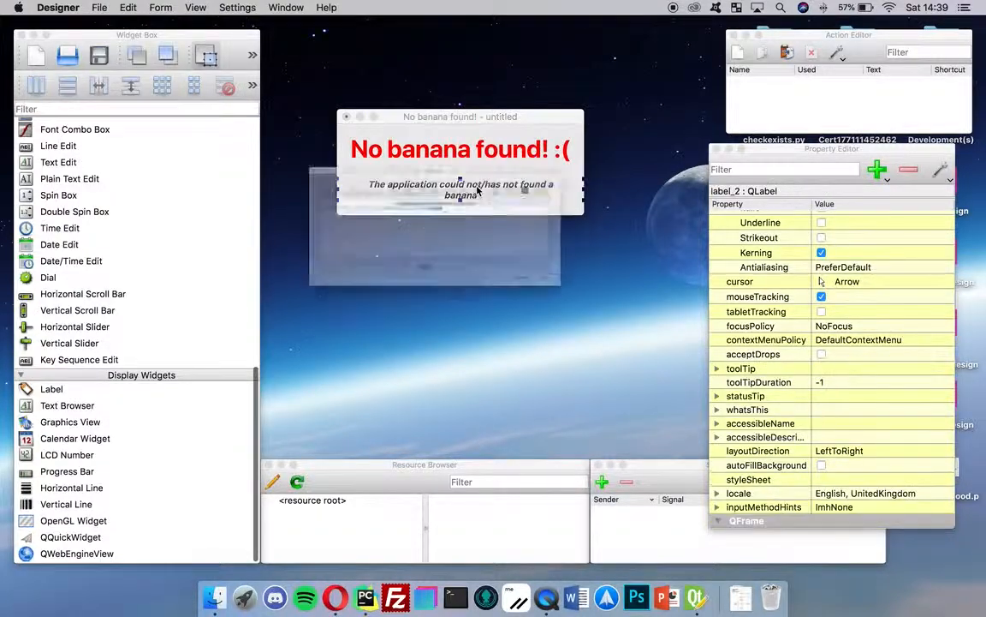
{"action": "left_click", "coordinate": [691, 344]}
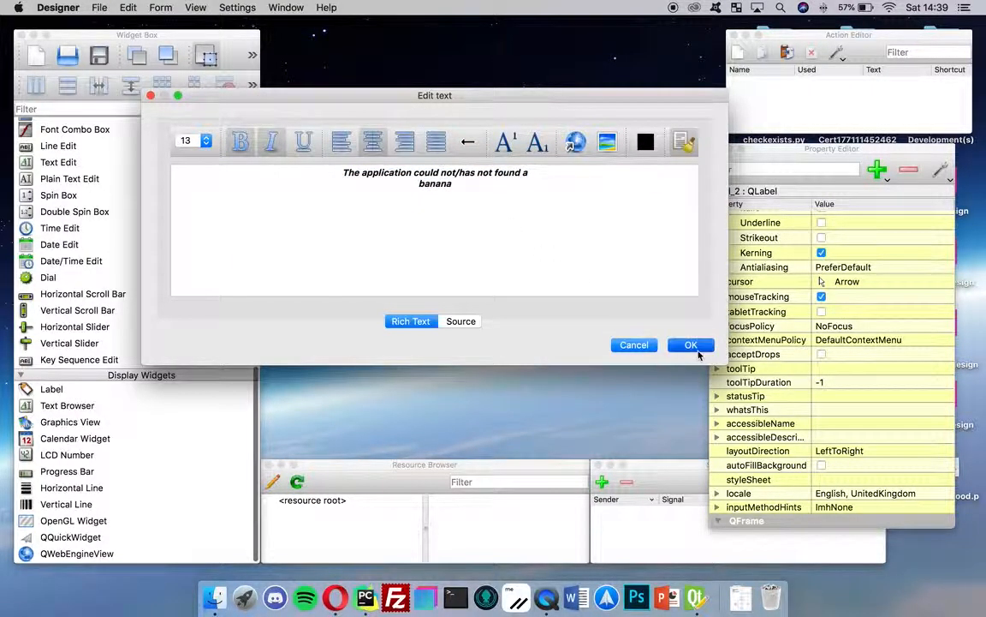
Resize the second label to a height of 51 so its text sits directly beneath the heading
{"action": "left_click", "coordinate": [460, 177]}
{"action": "left_click", "coordinate": [461, 184]}
{"action": "left_click_drag", "start_coordinate": [460, 180], "coordinate": [460, 154]}
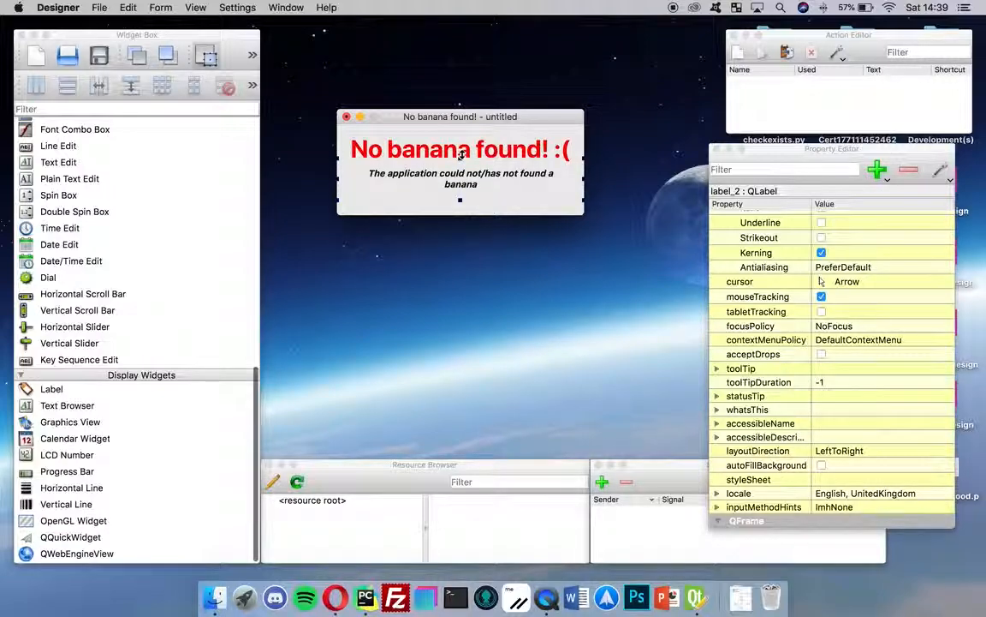
{"action": "left_click_drag", "start_coordinate": [460, 199], "coordinate": [460, 197]}
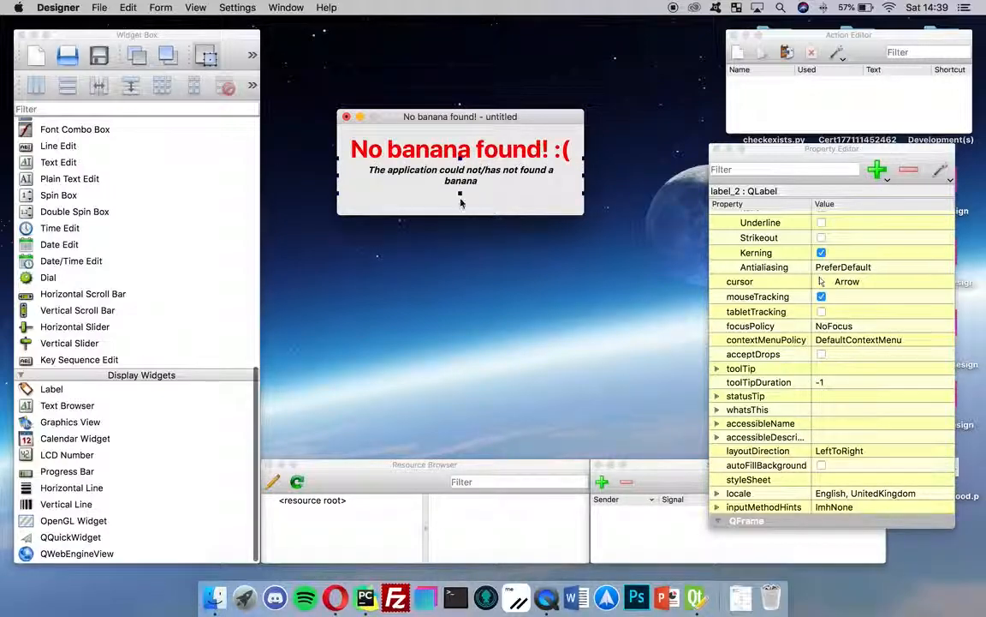
{"action": "left_click", "coordinate": [458, 203]}
Select the heading and the second label together and move both up slightly
{"action": "left_click", "coordinate": [434, 150]}
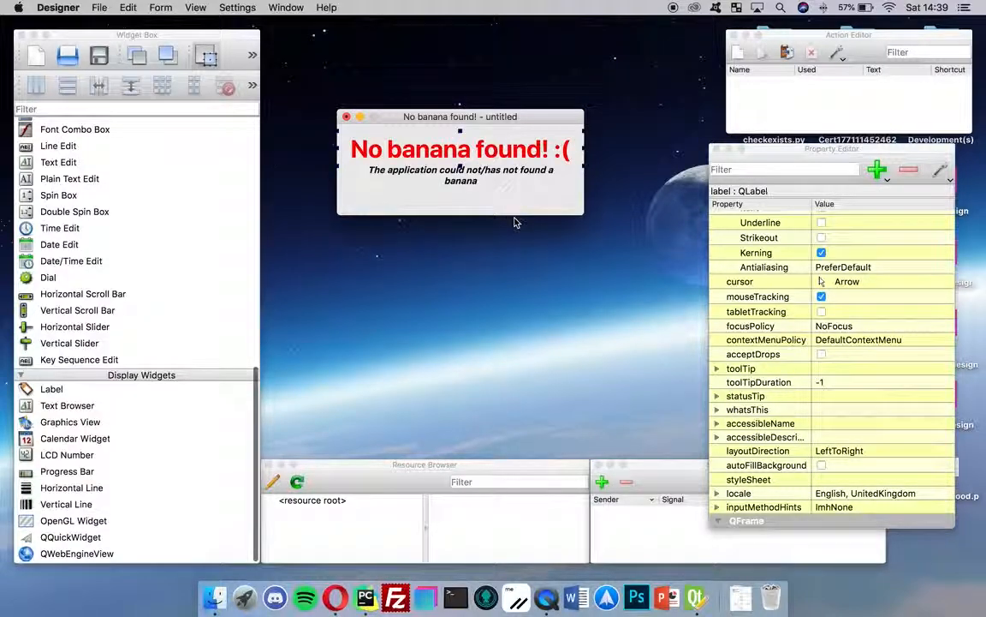
{"action": "left_click", "coordinate": [508, 208]}
{"action": "left_click", "coordinate": [481, 181]}
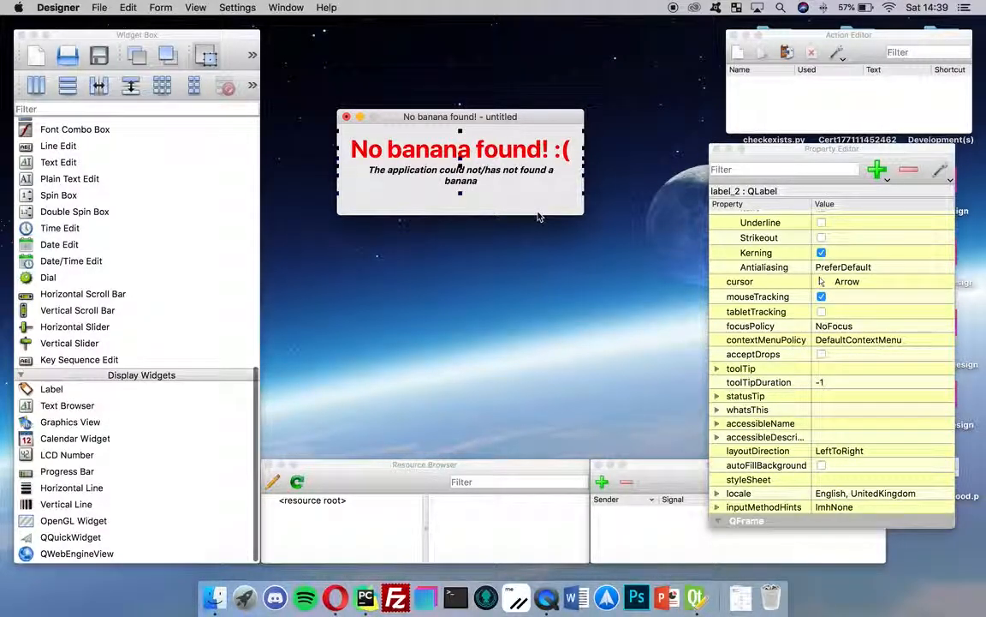
{"action": "key", "text": "Up"}
{"action": "left_click", "coordinate": [495, 199]}
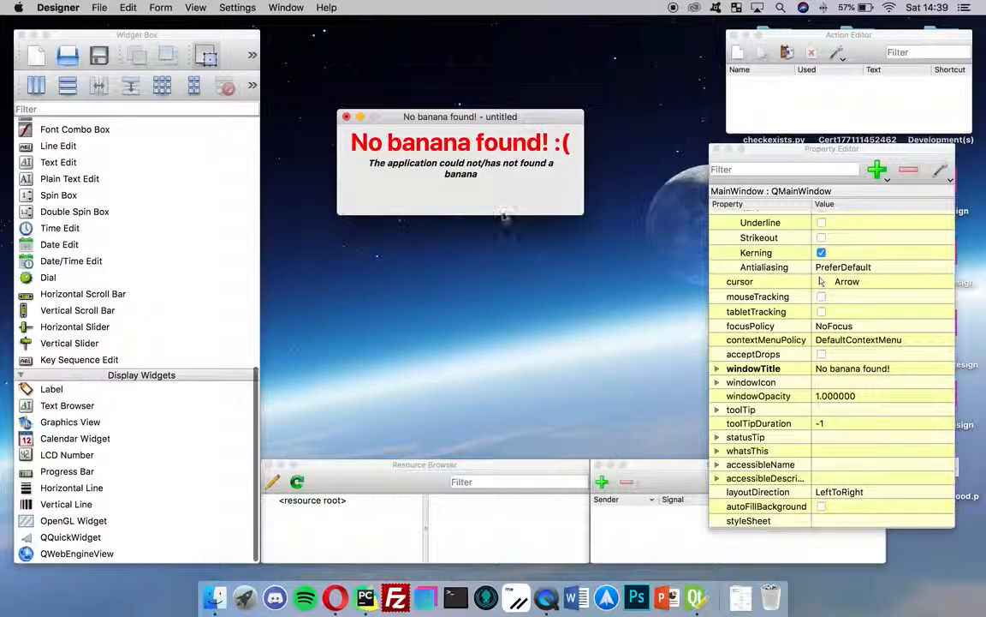
Lower the main window's minimum height to 80 and shorten the form to a height of 95
{"action": "left_click_drag", "start_coordinate": [490, 120], "coordinate": [582, 166]}
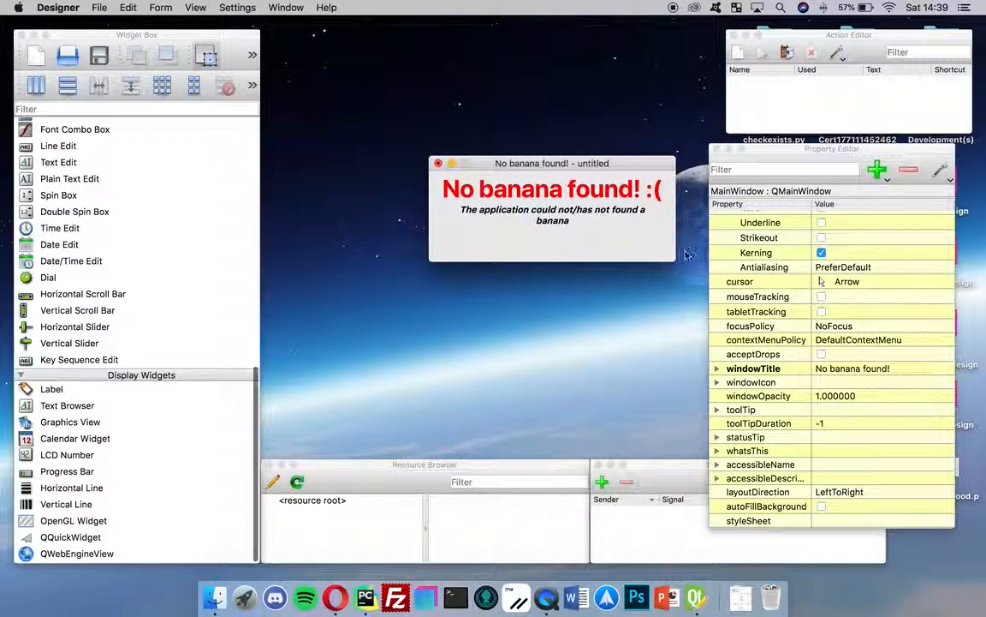
{"action": "scroll", "coordinate": [796, 271], "scroll_direction": "up", "scroll_amount": 10}
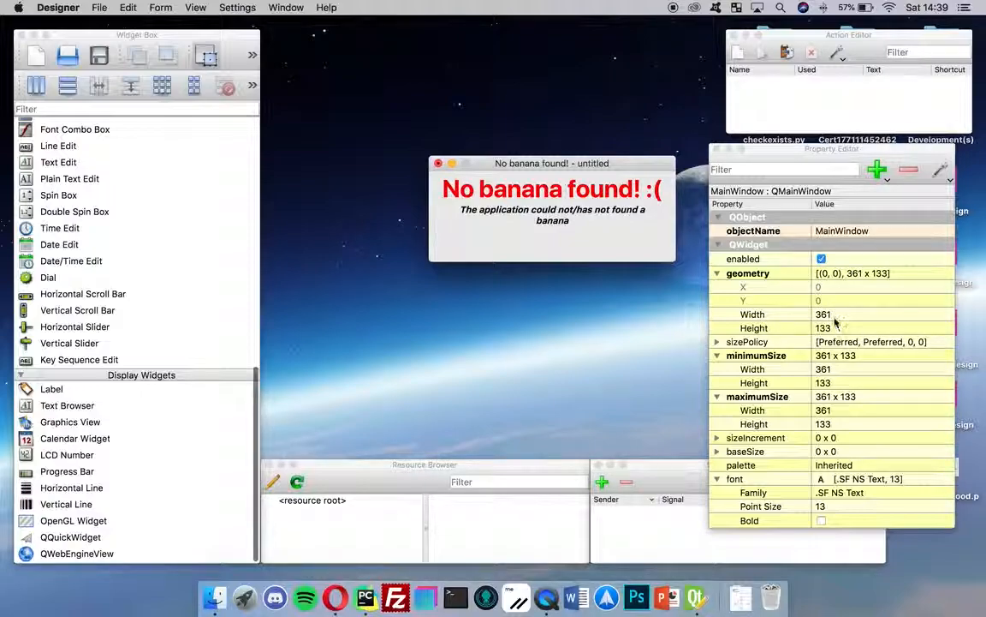
{"action": "left_click", "coordinate": [824, 329]}
{"action": "left_click", "coordinate": [824, 329]}
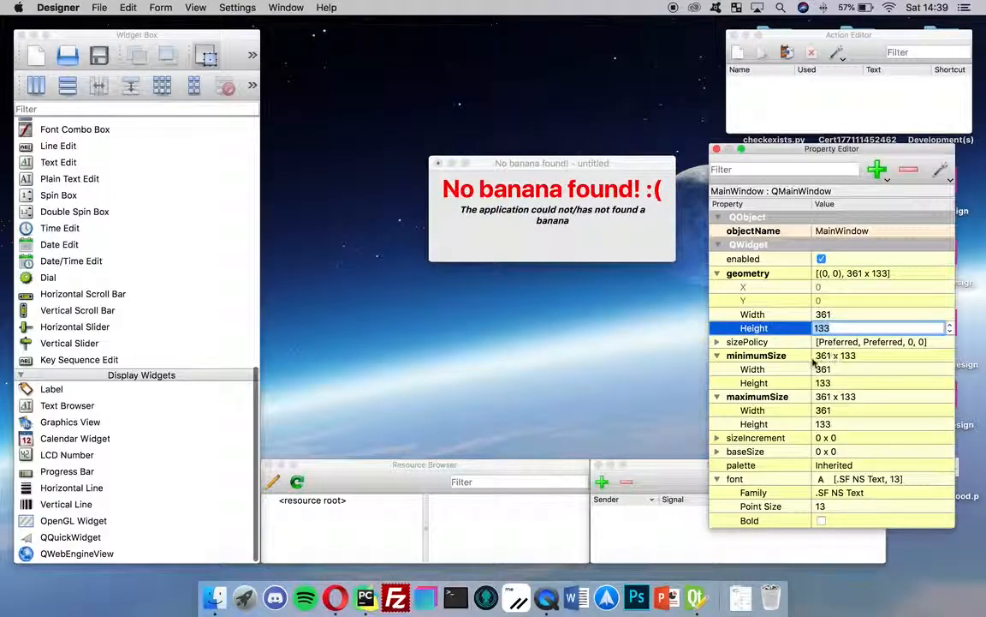
{"action": "key", "text": "Return"}
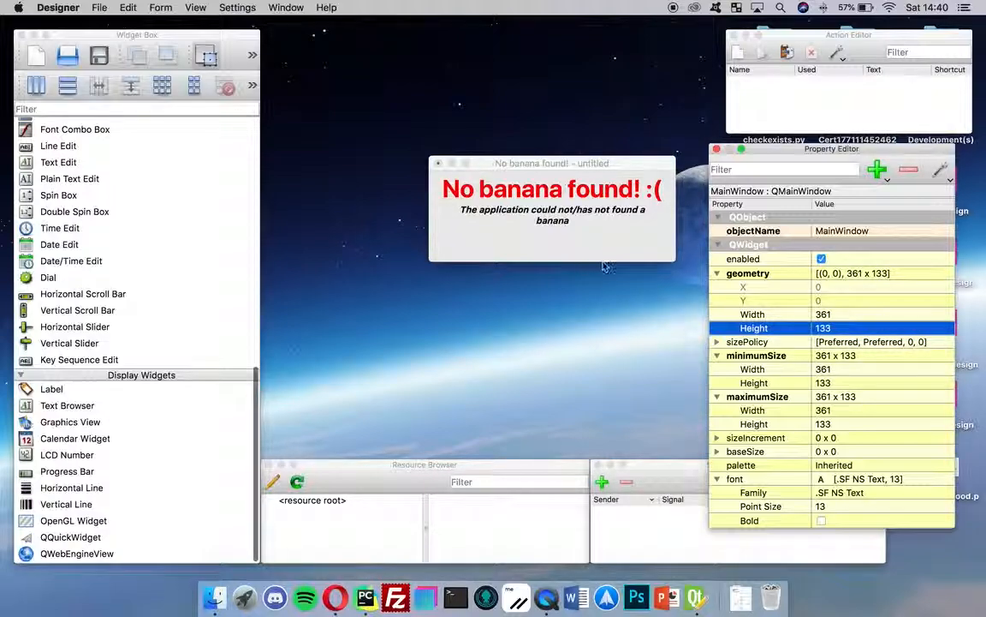
{"action": "left_click", "coordinate": [825, 329]}
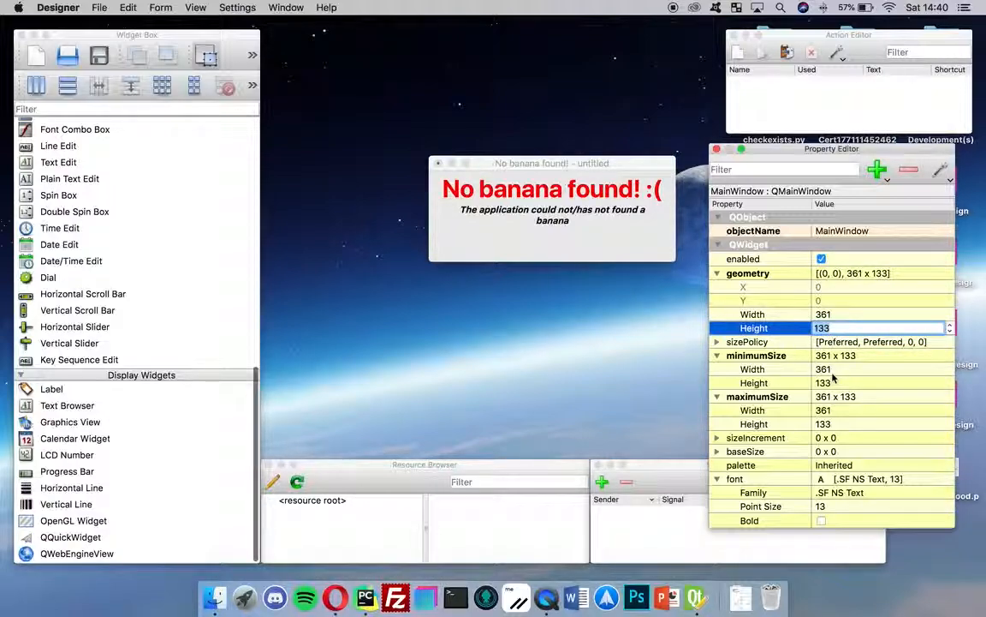
{"action": "left_click", "coordinate": [828, 383]}
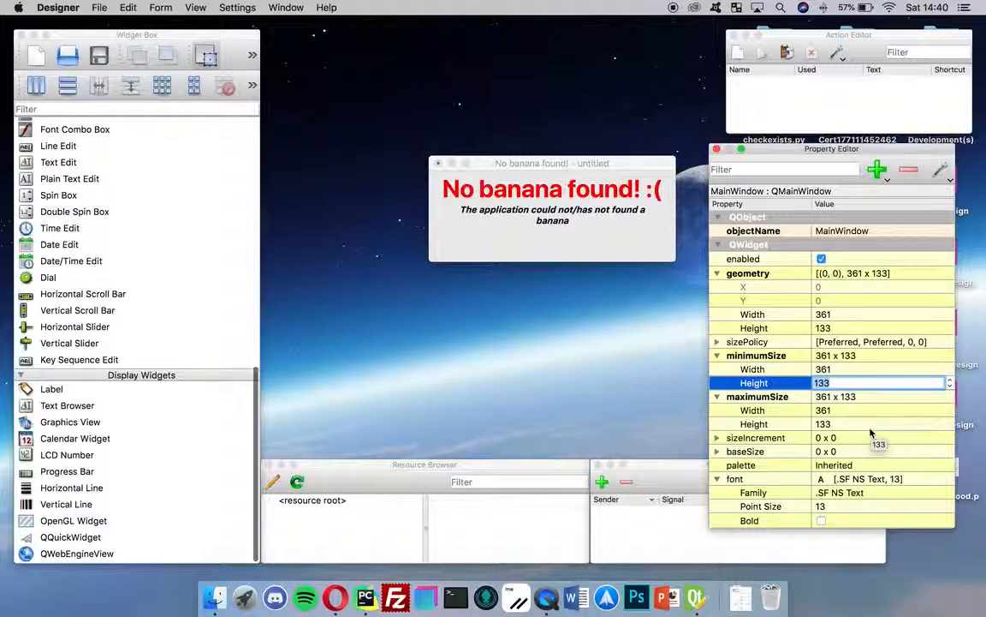
{"action": "type", "text": "80"}
{"action": "key", "text": "Return"}
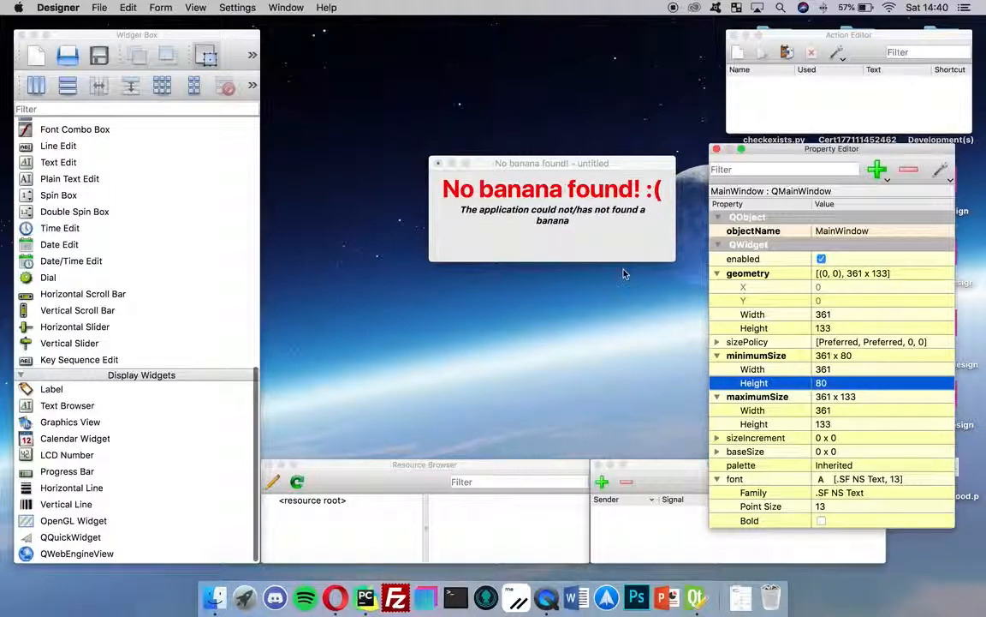
{"action": "left_click", "coordinate": [580, 261]}
{"action": "left_click_drag", "start_coordinate": [571, 262], "coordinate": [584, 236]}
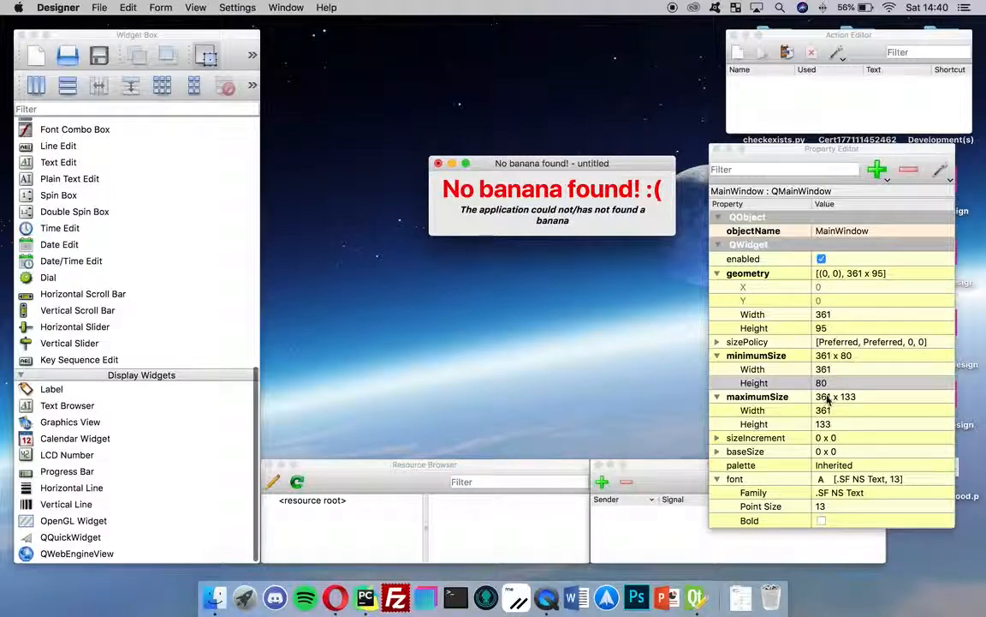
Set the main window's minimum and maximum heights to 95
{"action": "left_click", "coordinate": [830, 385]}
{"action": "type", "text": "95"}
{"action": "left_click", "coordinate": [830, 424]}
{"action": "type", "text": "9"}
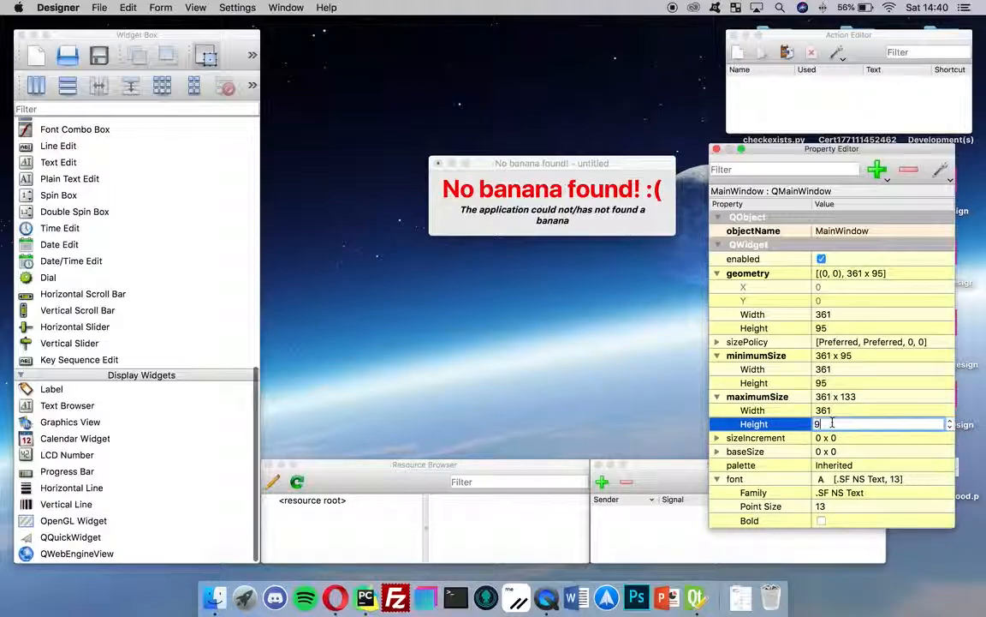
{"action": "type", "text": "5"}
{"action": "left_click", "coordinate": [551, 207]}
Preview the shortened form, move the preview aside and close it
{"action": "key", "text": "super+r"}
{"action": "left_click_drag", "start_coordinate": [564, 193], "coordinate": [513, 60]}
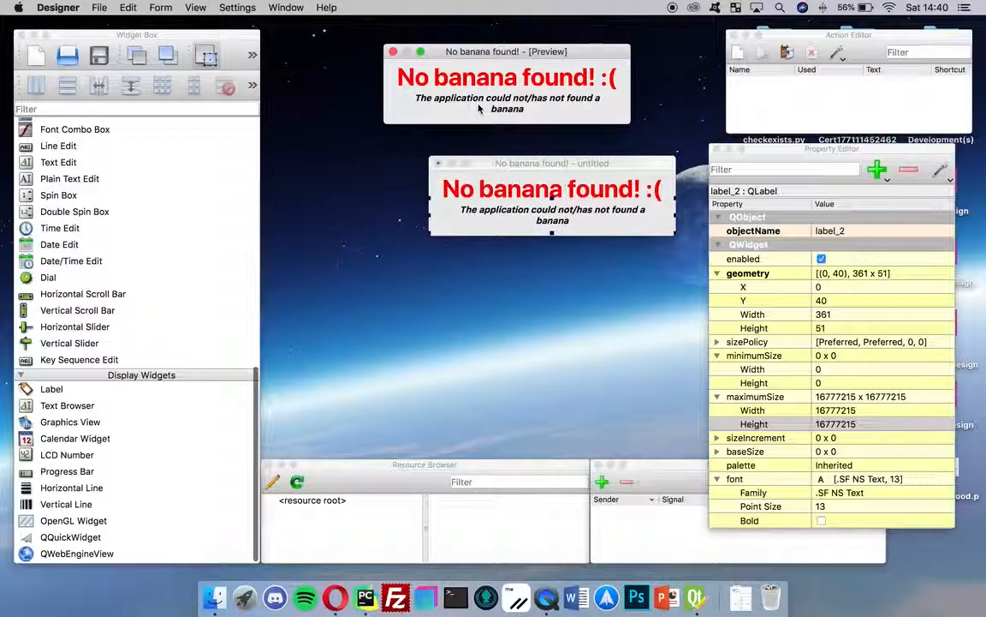
{"action": "left_click", "coordinate": [393, 51]}
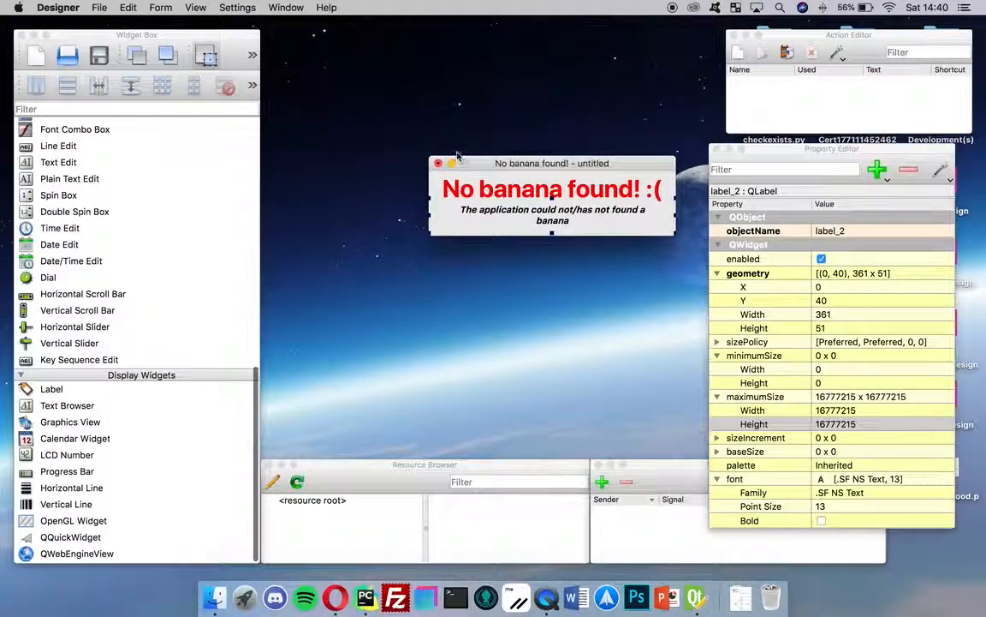
Save the form to the Desktop as NoBananaFound in Designer UI format and quit Designer
{"action": "key", "text": "super+s"}
{"action": "left_click", "coordinate": [471, 198]}
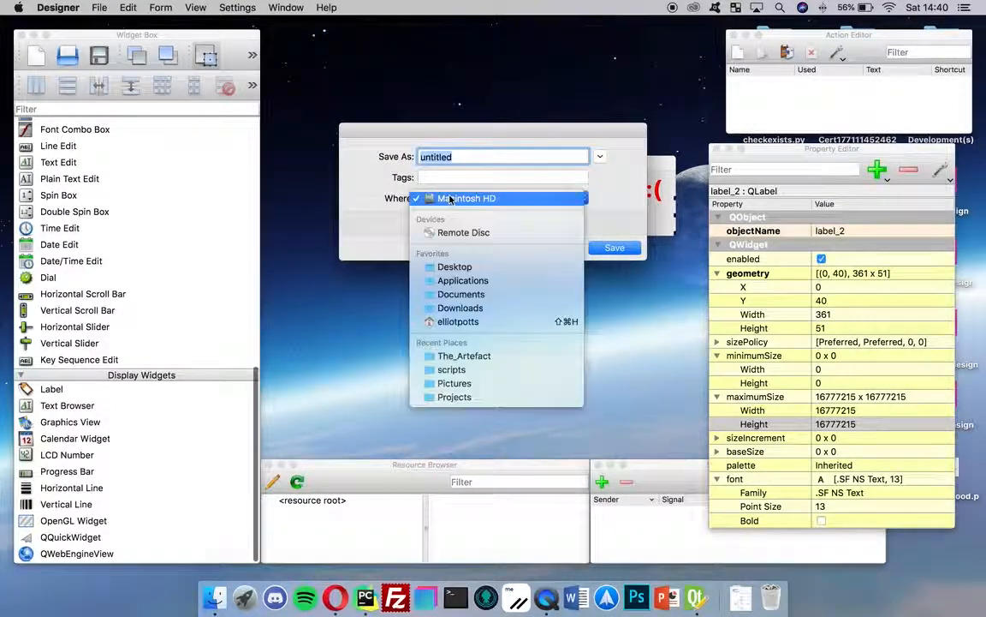
{"action": "left_click", "coordinate": [456, 269]}
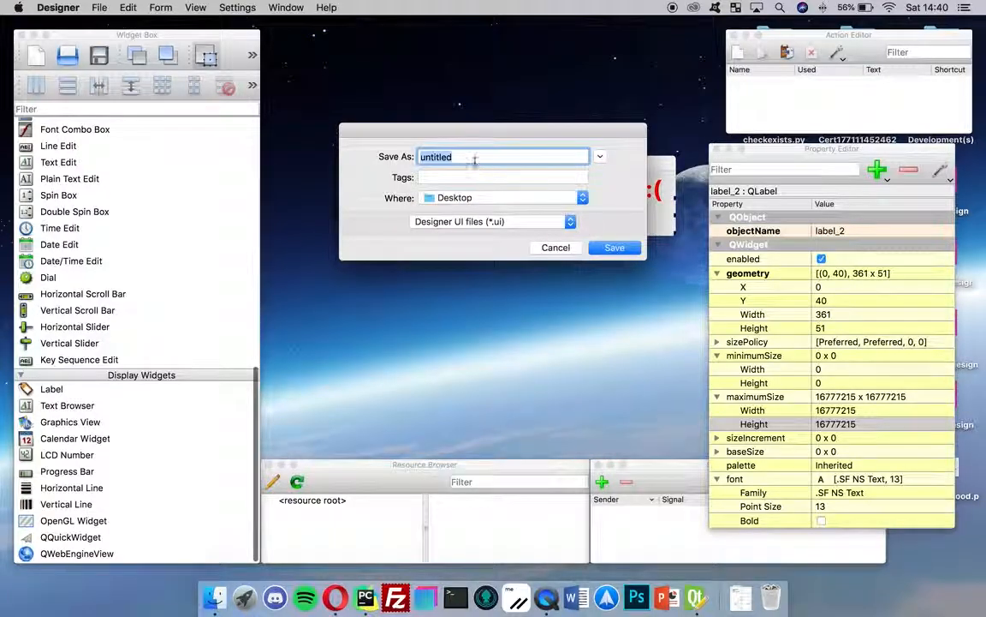
{"action": "type", "text": "NoBananaFound"}
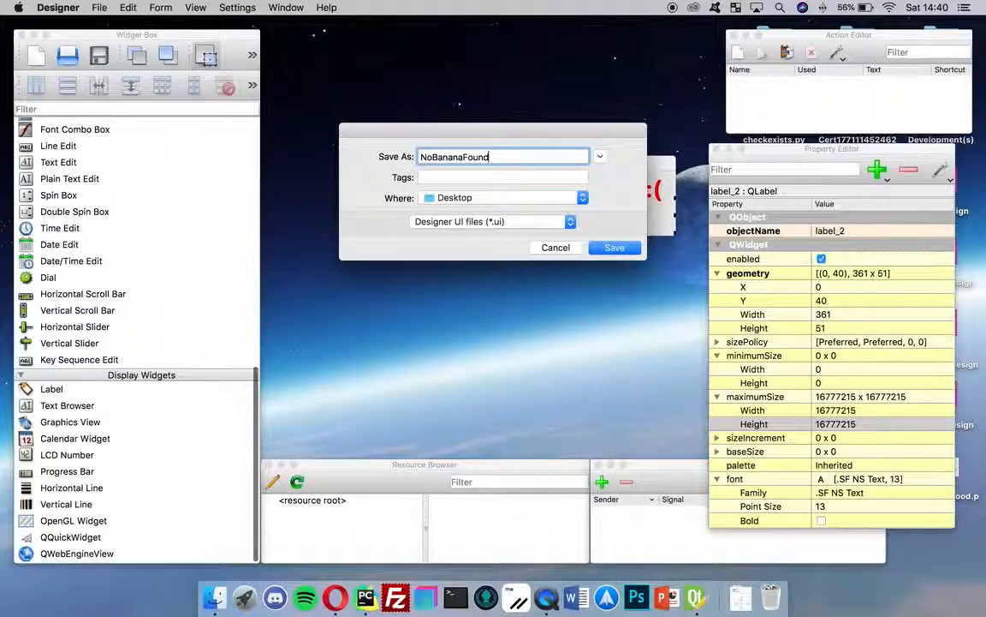
{"action": "key", "text": "Return"}
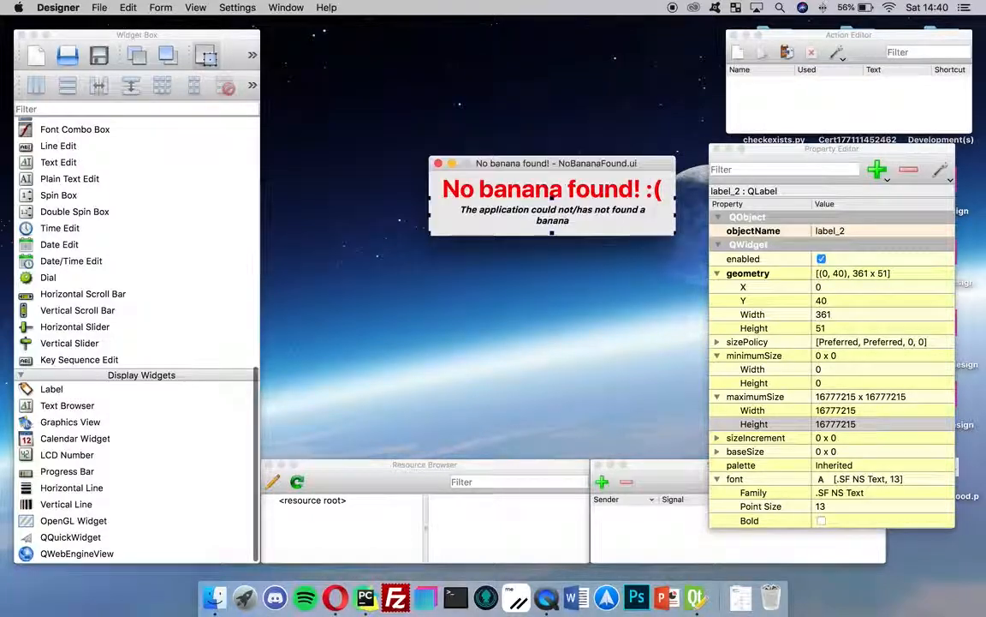
{"action": "left_click", "coordinate": [457, 171]}
{"action": "key", "text": "super+q"}
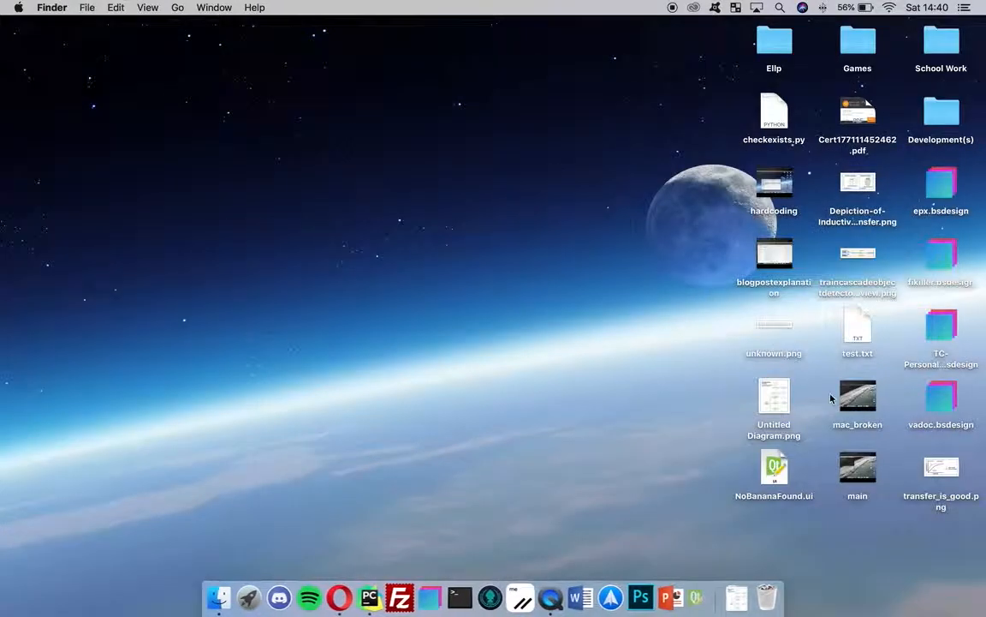
Place NoBananaFound.ui in an empty area of the desktop, duplicate it and put the copy beneath the original
{"action": "left_click_drag", "start_coordinate": [778, 471], "coordinate": [611, 258]}
{"action": "key", "text": "super+d"}
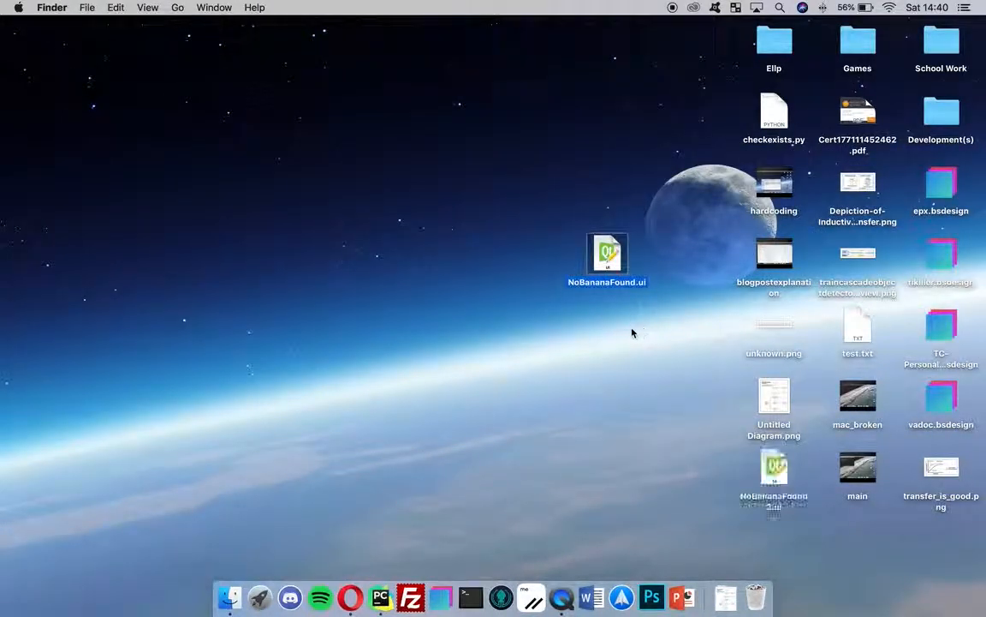
{"action": "left_click_drag", "start_coordinate": [747, 486], "coordinate": [580, 342]}
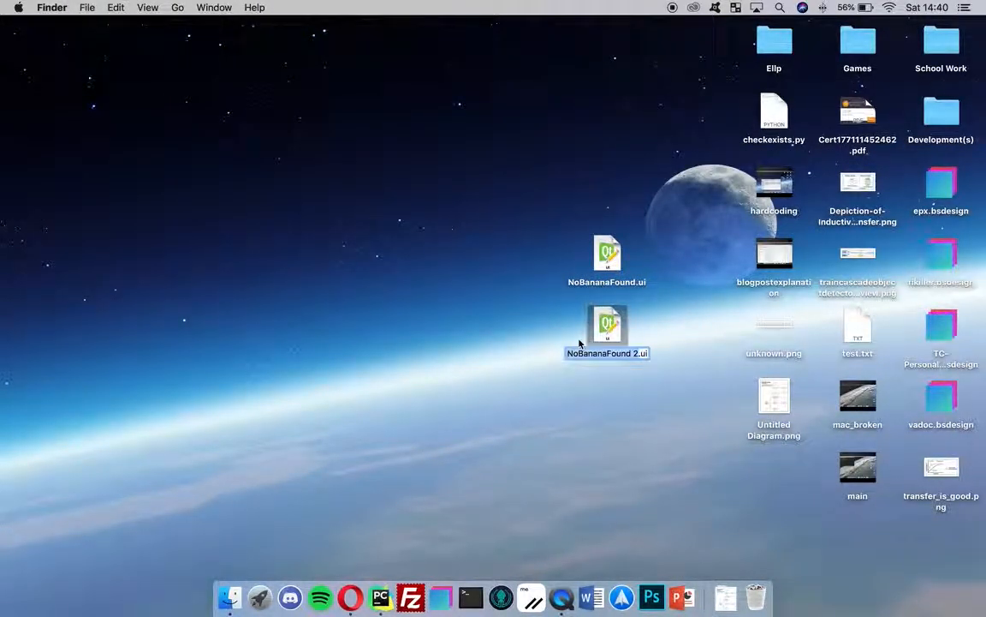
Rename the duplicated file as BananaFound.ui
{"action": "type", "text": "Bana"}
{"action": "key", "text": "BackSpace"}
{"action": "type", "text": "nan"}
{"action": "key", "text": "BackSpace"}
{"action": "key", "text": "BackSpace"}
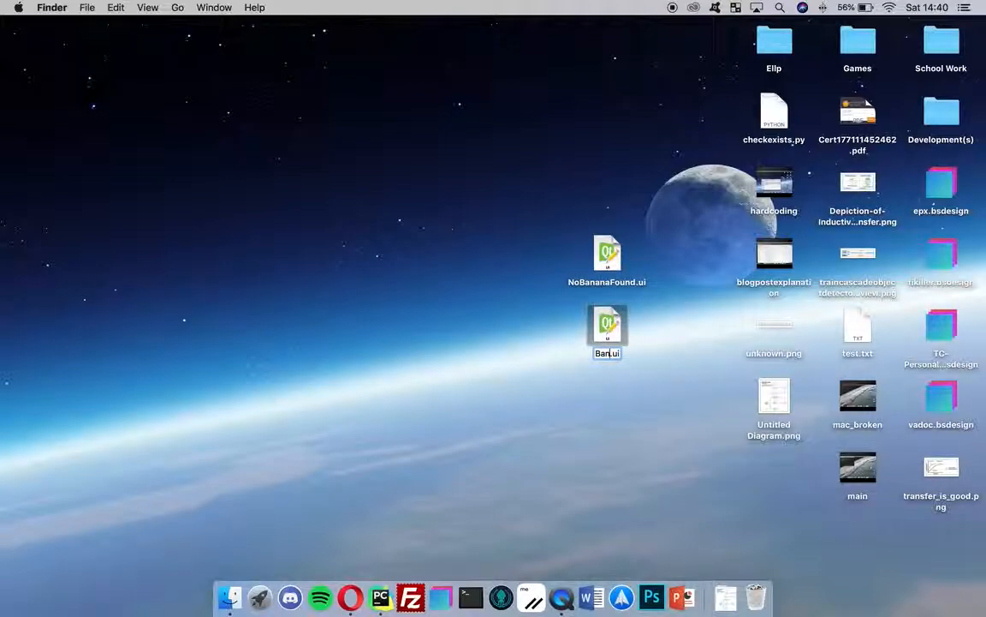
{"action": "type", "text": "aFound"}
{"action": "left_click", "coordinate": [513, 443]}
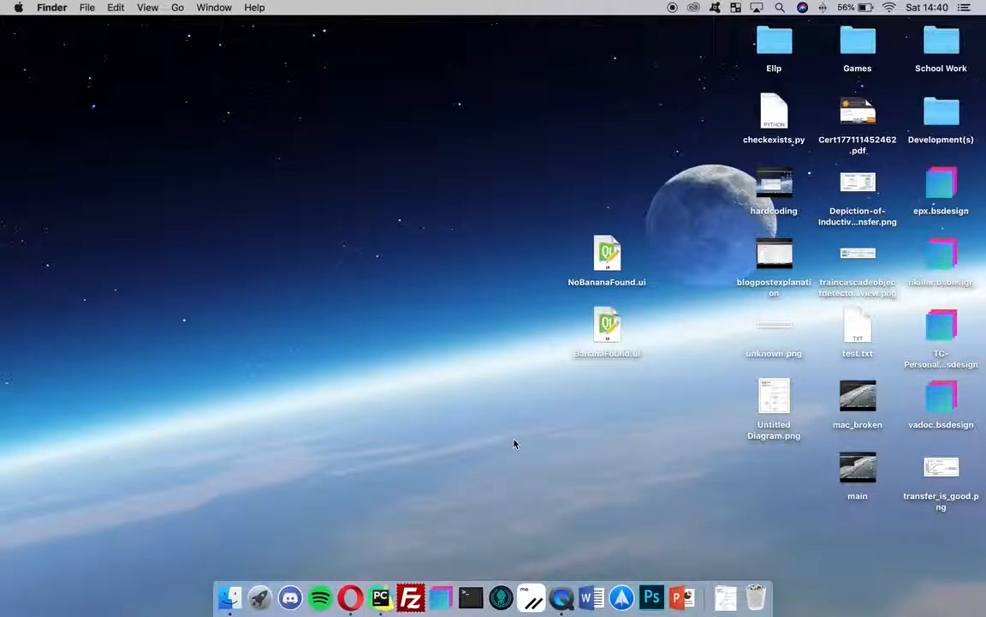
Switch to Designer and open BananaFound.ui from the Desktop
{"action": "right_click", "coordinate": [605, 346]}
{"action": "mouse_move", "coordinate": [676, 305]}
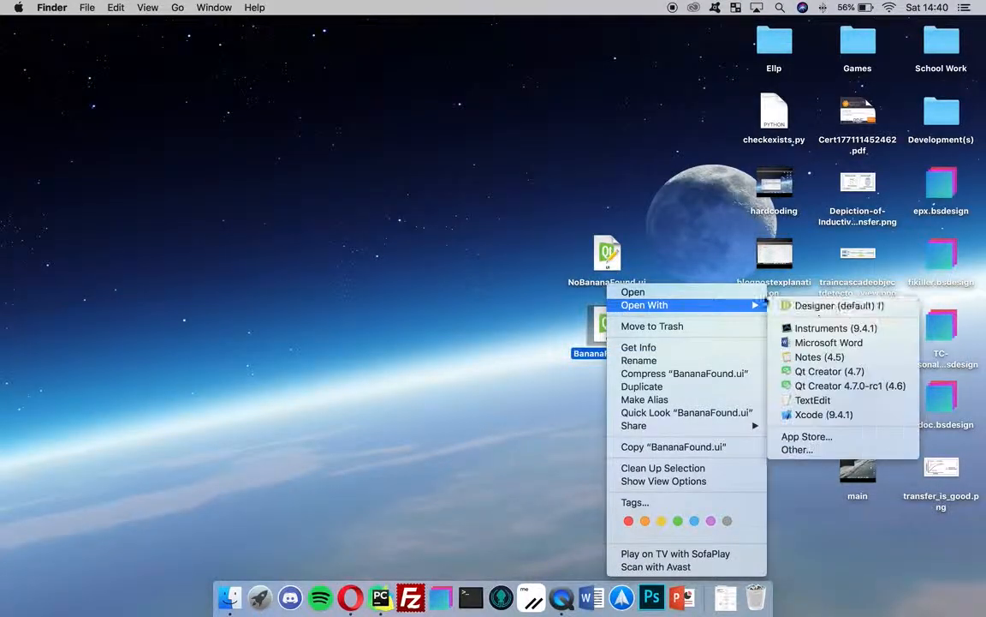
{"action": "left_click", "coordinate": [831, 308]}
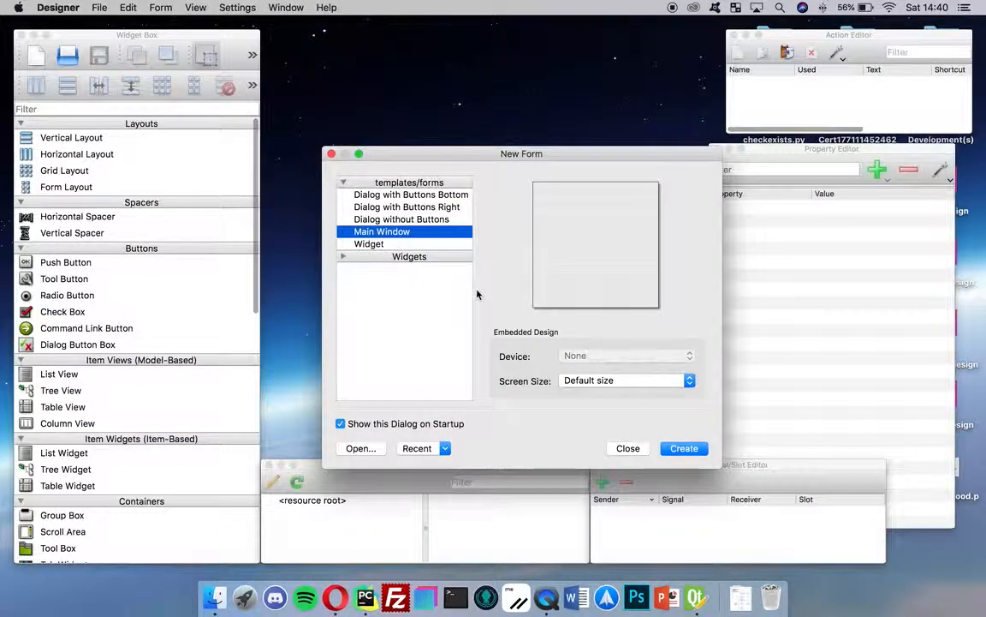
{"action": "left_click_drag", "start_coordinate": [377, 147], "coordinate": [256, 147]}
{"action": "left_click", "coordinate": [231, 438]}
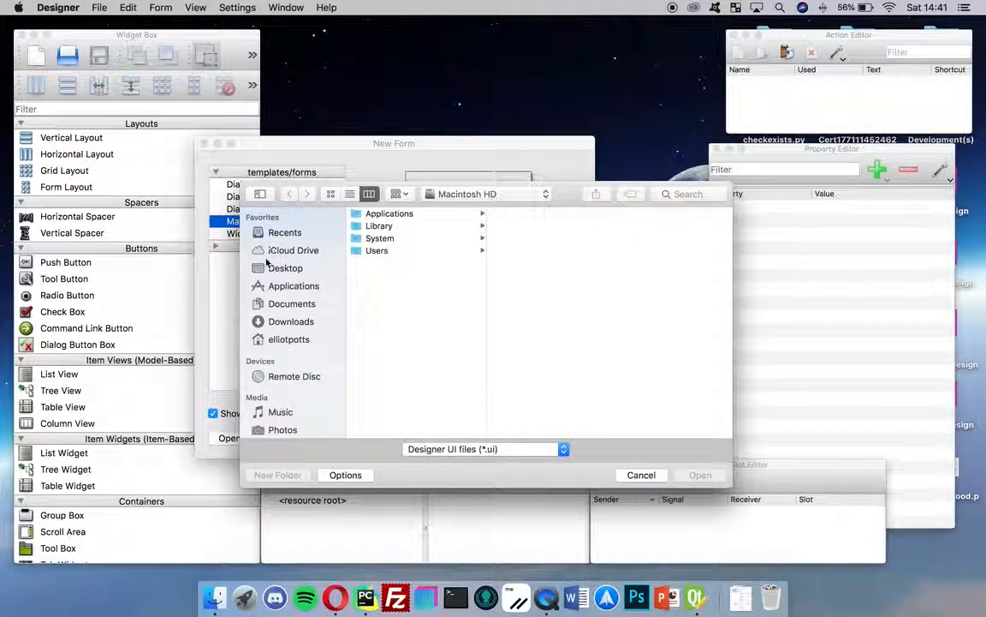
{"action": "left_click", "coordinate": [276, 268]}
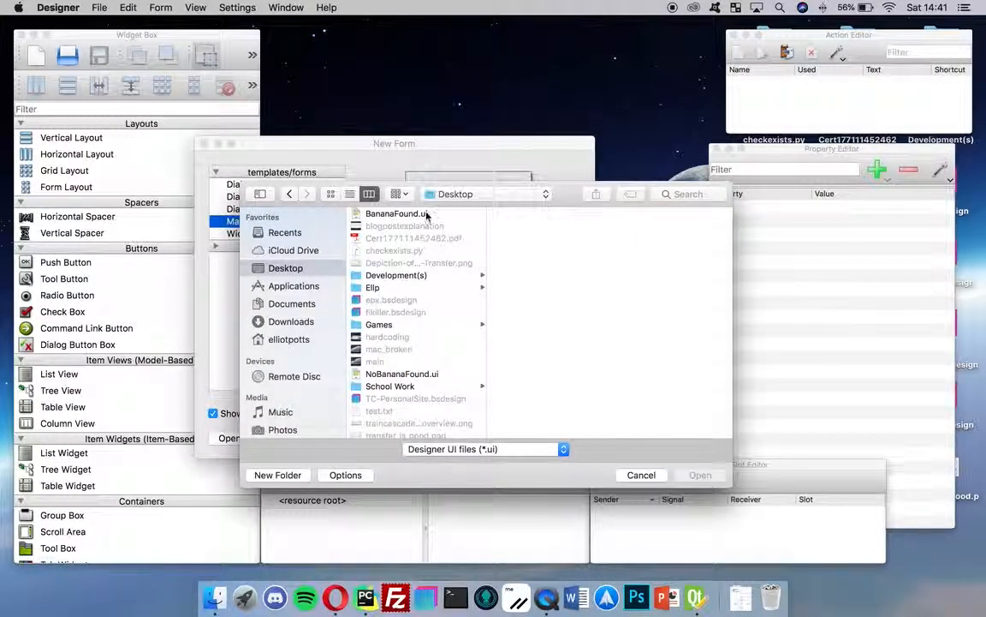
{"action": "double_click", "coordinate": [426, 214]}
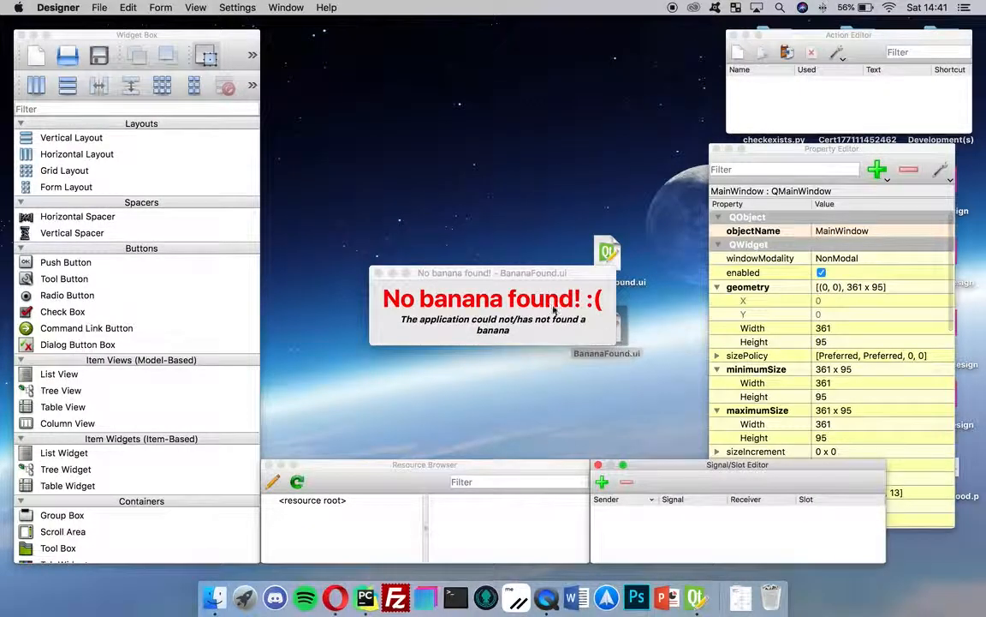
Change the heading label's text to "Banana found!", dropping the sad face at the end
{"action": "double_click", "coordinate": [554, 310]}
{"action": "left_click", "coordinate": [487, 184]}
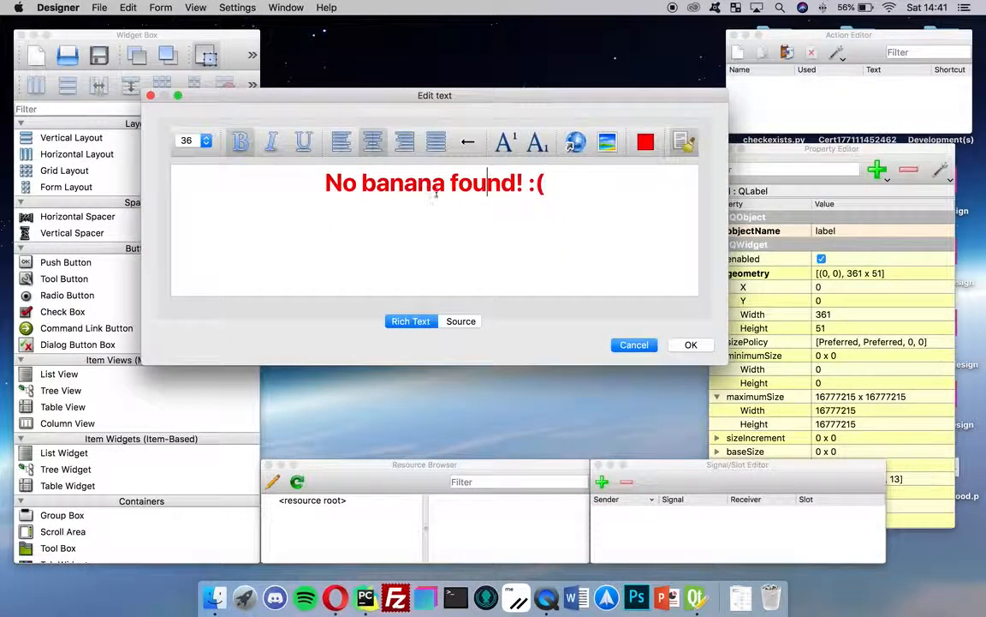
{"action": "left_click", "coordinate": [356, 180]}
{"action": "key", "text": "BackSpace"}
{"action": "key", "text": "BackSpace"}
{"action": "key", "text": "BackSpace"}
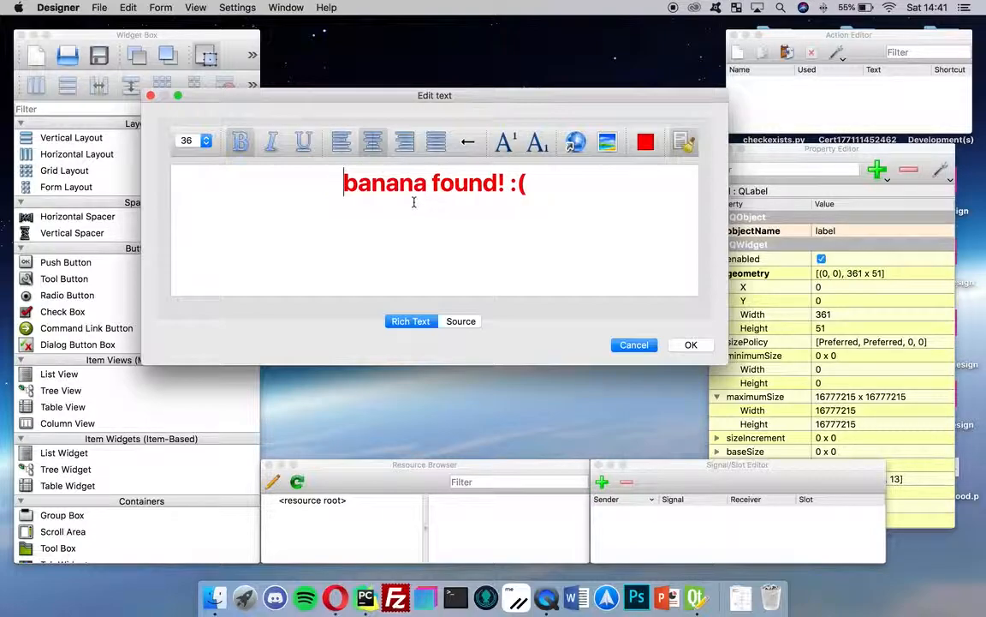
{"action": "key", "text": "BackSpace"}
{"action": "type", "text": "B"}
{"action": "left_click", "coordinate": [565, 187]}
{"action": "key", "text": "BackSpace"}
{"action": "key", "text": "BackSpace"}
{"action": "key", "text": "BackSpace"}
Colour the whole "Banana found!" heading text Green from the Apple palette and accept the text edit
{"action": "key", "text": "super+a"}
{"action": "left_click", "coordinate": [646, 141]}
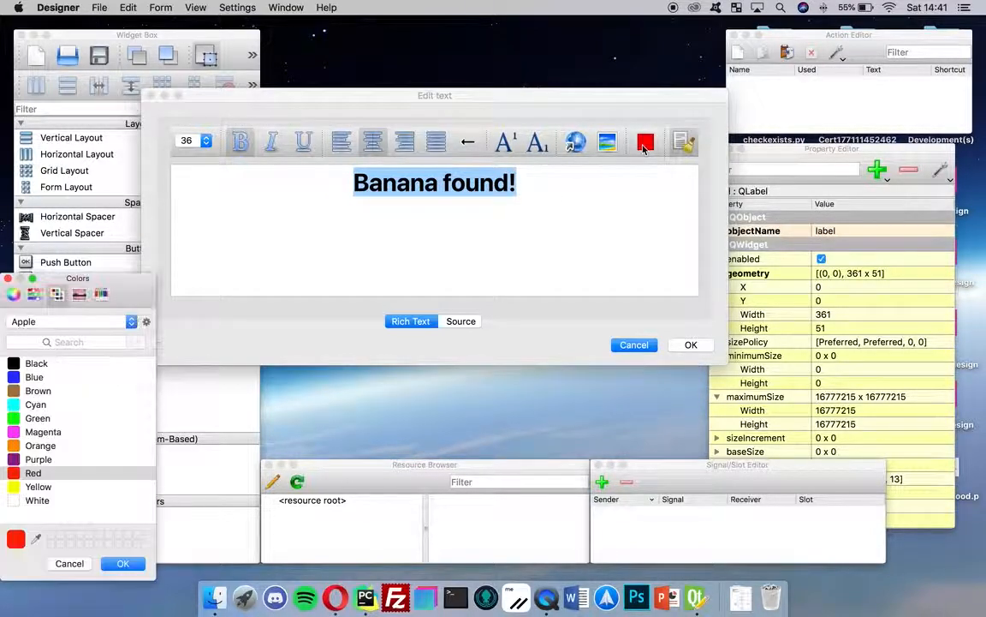
{"action": "left_click", "coordinate": [38, 418]}
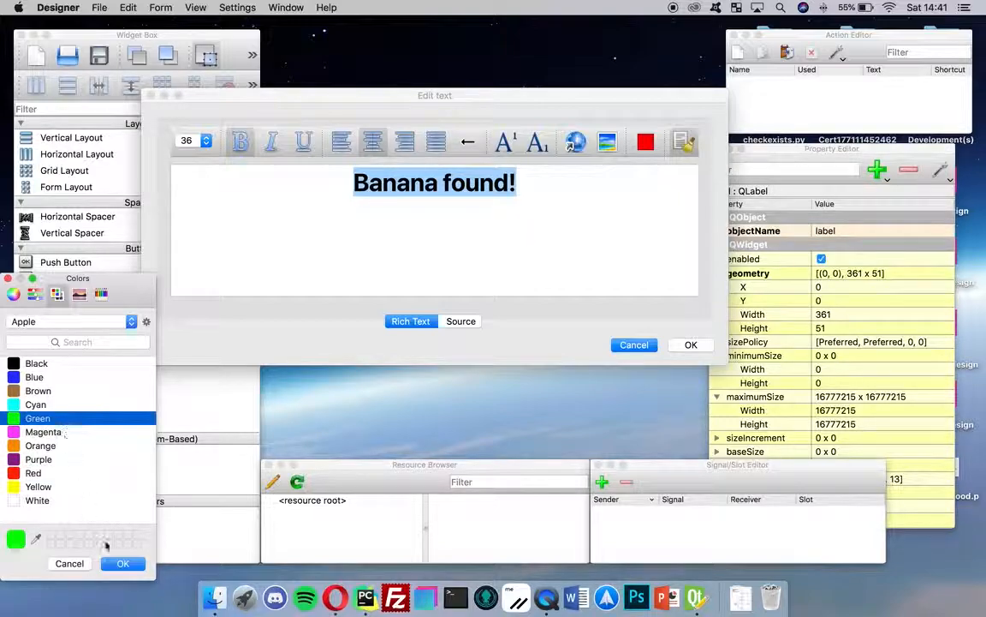
{"action": "left_click", "coordinate": [118, 563]}
{"action": "left_click", "coordinate": [691, 344]}
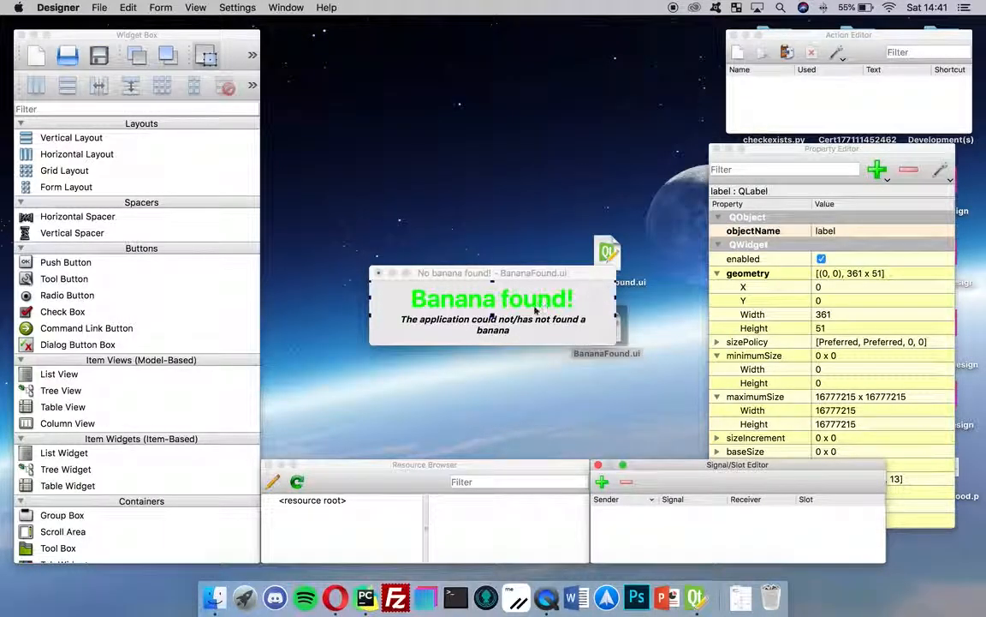
Reword the description label beneath the heading to "The application has found a banana"
{"action": "double_click", "coordinate": [525, 322]}
{"action": "left_click", "coordinate": [441, 176]}
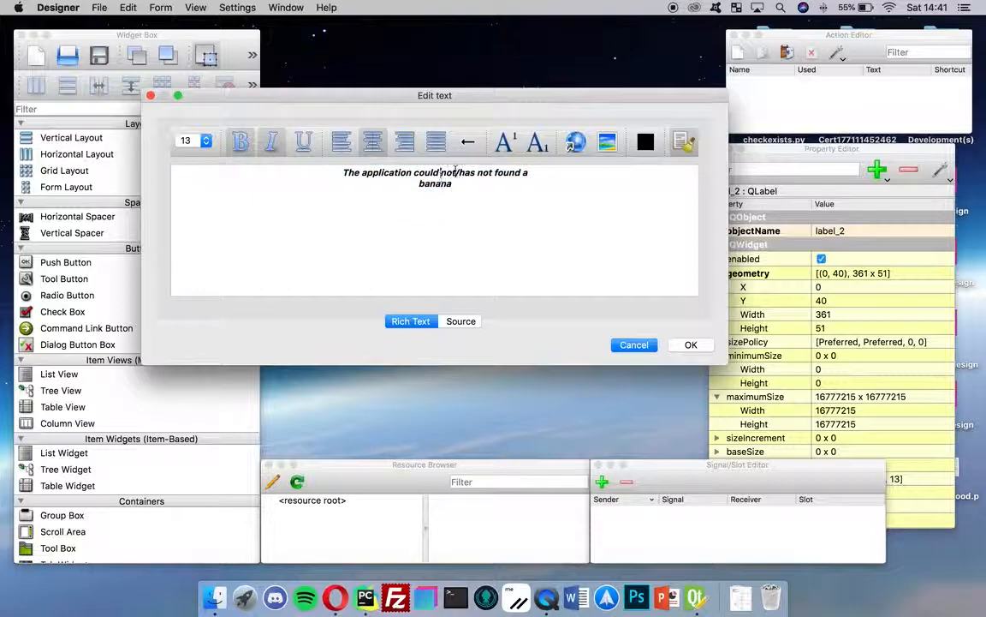
{"action": "key", "text": "BackSpace"}
{"action": "key", "text": "BackSpace"}
{"action": "key", "text": "BackSpace"}
{"action": "key", "text": "BackSpace"}
{"action": "key", "text": "BackSpace"}
{"action": "key", "text": "BackSpace"}
{"action": "key", "text": "BackSpace"}
{"action": "key", "text": "BackSpace"}
{"action": "key", "text": "BackSpace"}
{"action": "key", "text": "BackSpace"}
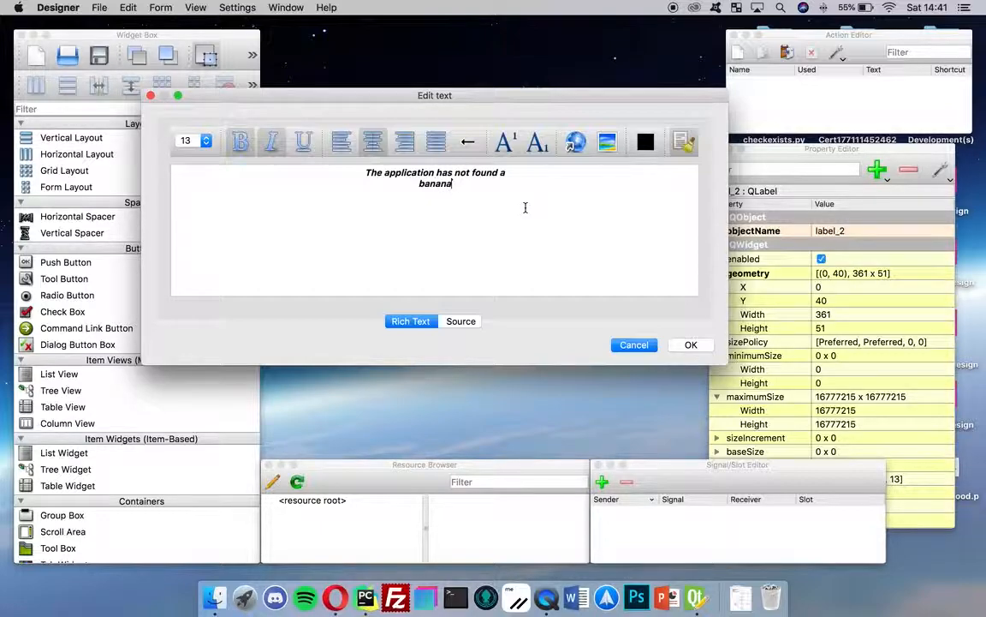
{"action": "key", "text": "BackSpace"}
{"action": "key", "text": "BackSpace"}
{"action": "key", "text": "BackSpace"}
{"action": "key", "text": "BackSpace"}
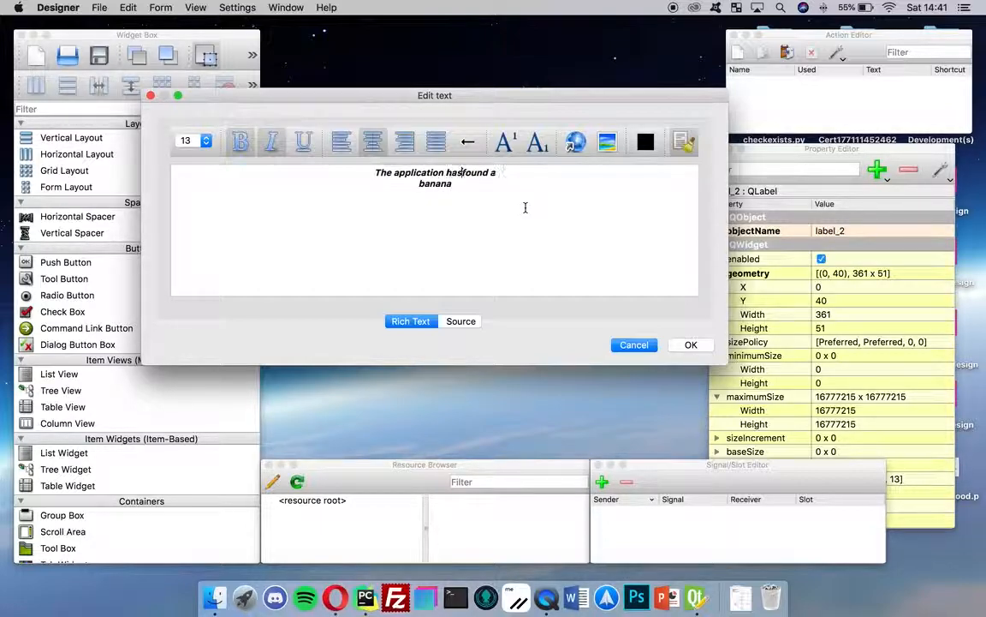
{"action": "left_click", "coordinate": [689, 346]}
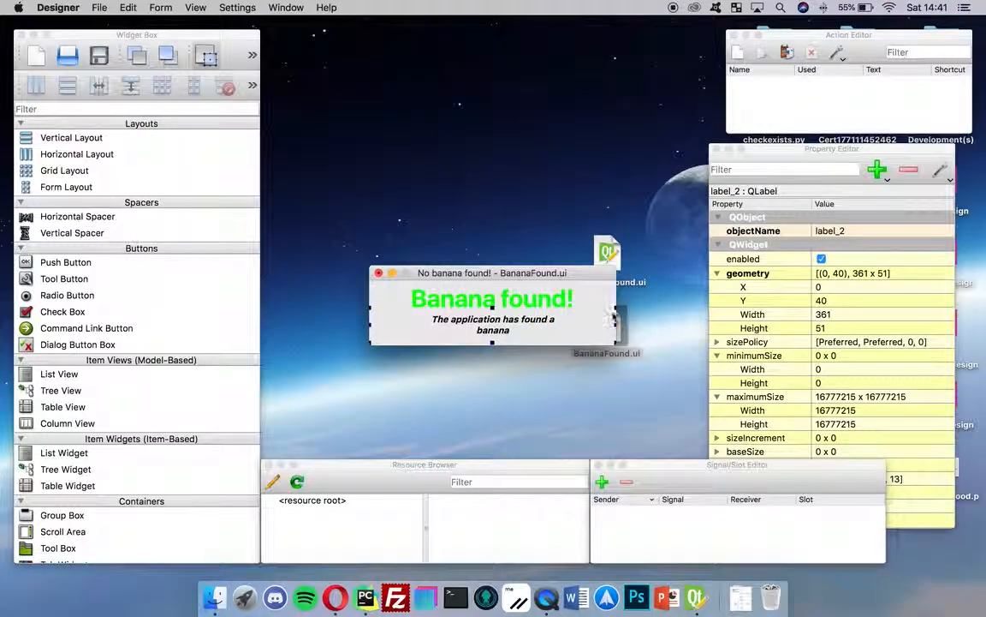
{"action": "left_click", "coordinate": [531, 343]}
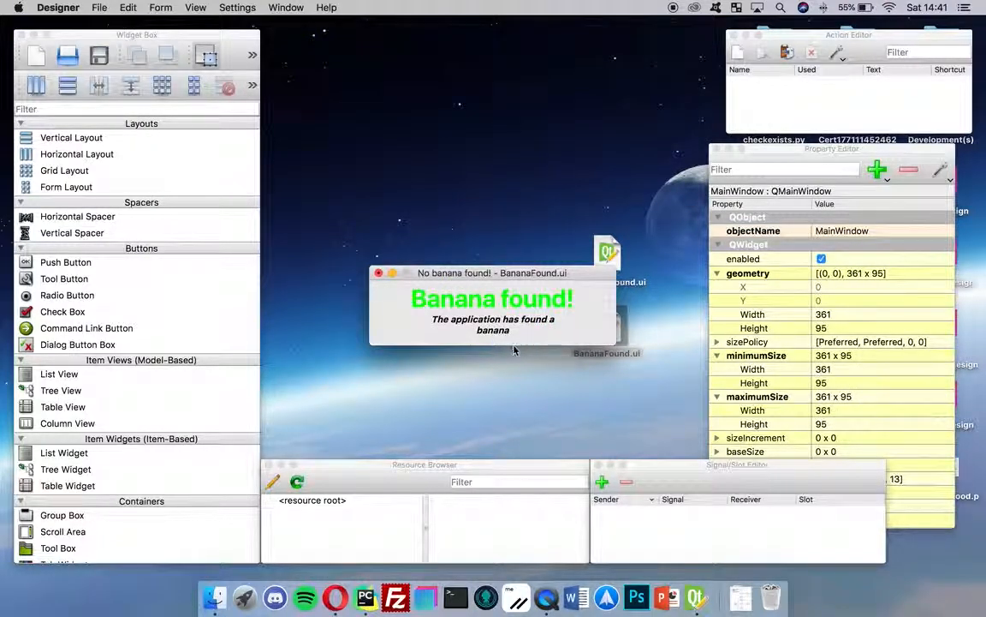
{"action": "left_click", "coordinate": [497, 307]}
{"action": "left_click_drag", "start_coordinate": [491, 307], "coordinate": [492, 307]}
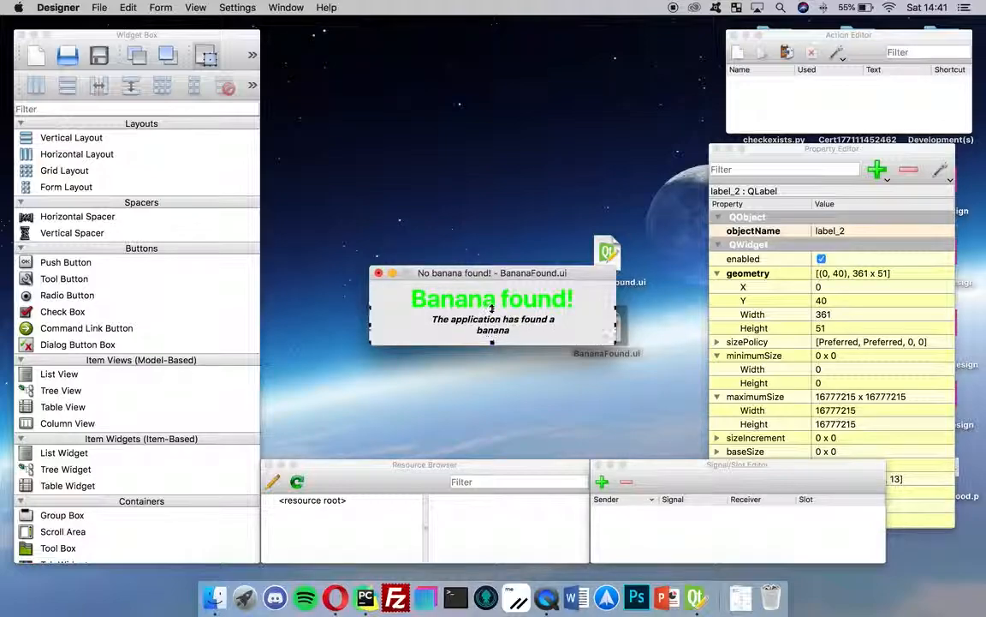
{"action": "left_click", "coordinate": [510, 290]}
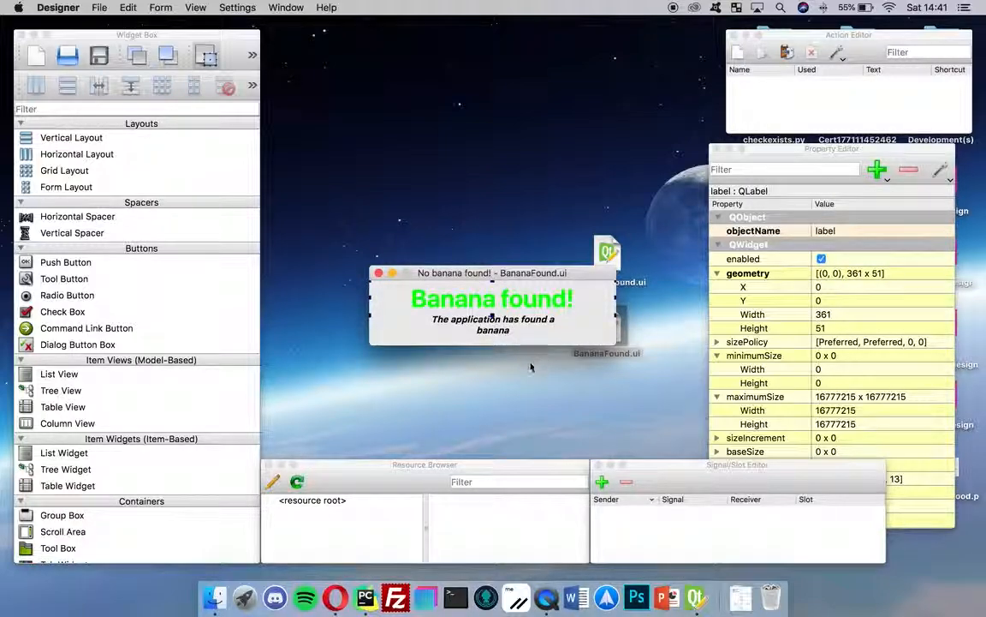
Move the form window up clear of the desktop files and set the main window's windowTitle to "Banana found!"
{"action": "left_click_drag", "start_coordinate": [480, 274], "coordinate": [414, 167]}
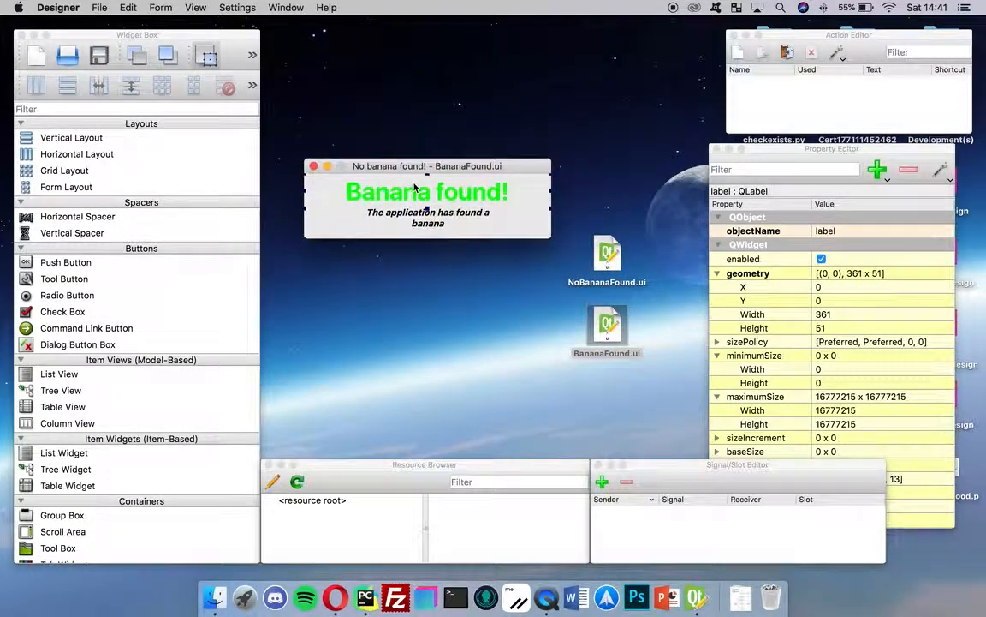
{"action": "left_click", "coordinate": [489, 235]}
{"action": "scroll", "coordinate": [816, 357], "scroll_direction": "down", "scroll_amount": 10}
{"action": "scroll", "coordinate": [817, 357], "scroll_direction": "down", "scroll_amount": 3}
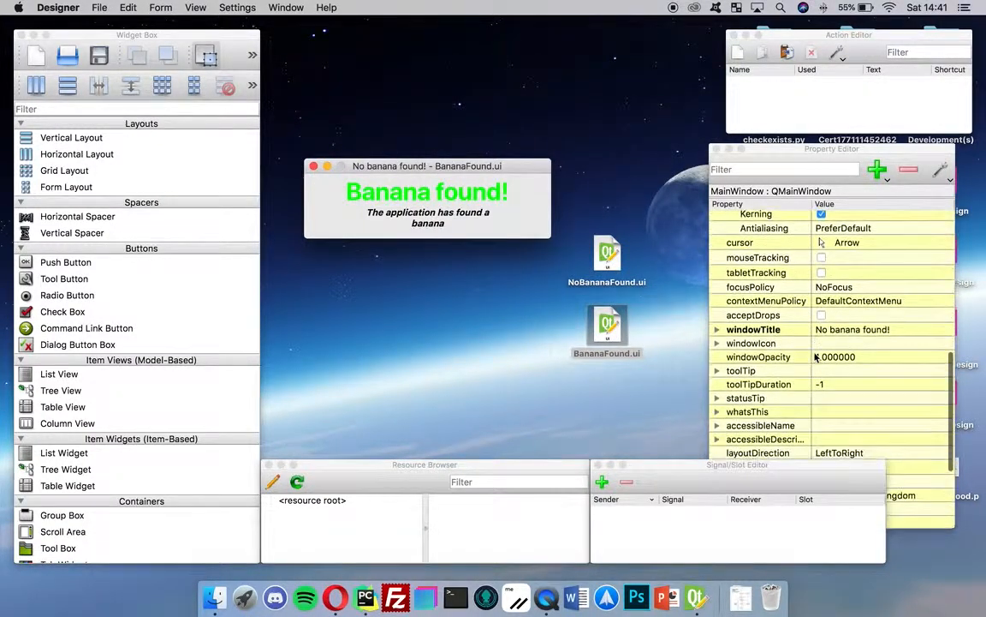
{"action": "left_click", "coordinate": [850, 330]}
{"action": "key", "text": "BackSpace"}
{"action": "key", "text": "BackSpace"}
{"action": "key", "text": "BackSpace"}
{"action": "key", "text": "Delete"}
{"action": "type", "text": "B"}
{"action": "key", "text": "Return"}
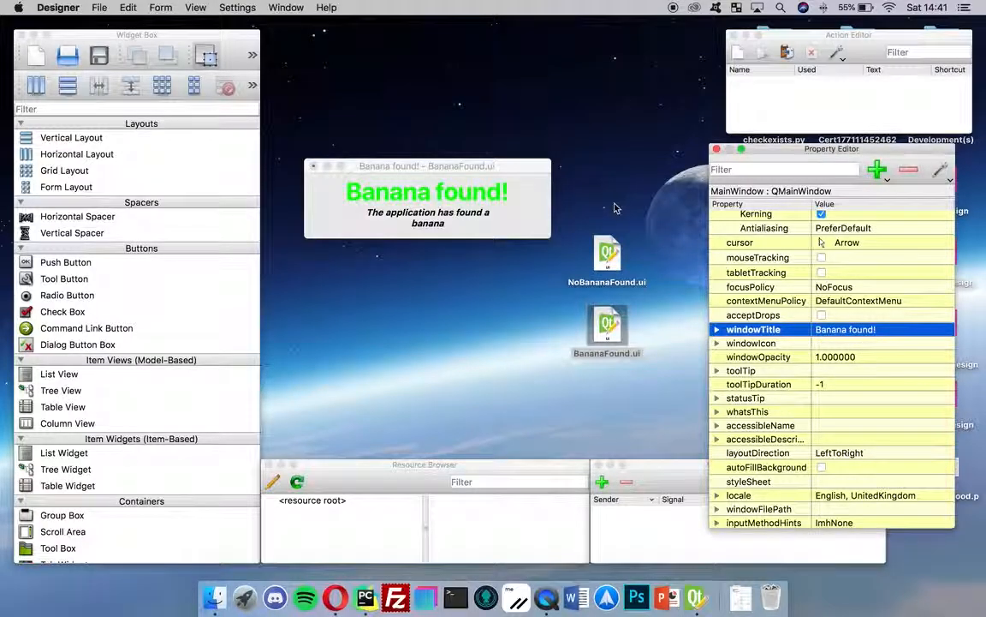
Save BananaFound.ui, preview the form and close the preview
{"action": "left_click", "coordinate": [543, 234]}
{"action": "key", "text": "super+s"}
{"action": "key", "text": "super+r"}
{"action": "left_click_drag", "start_coordinate": [467, 173], "coordinate": [644, 74]}
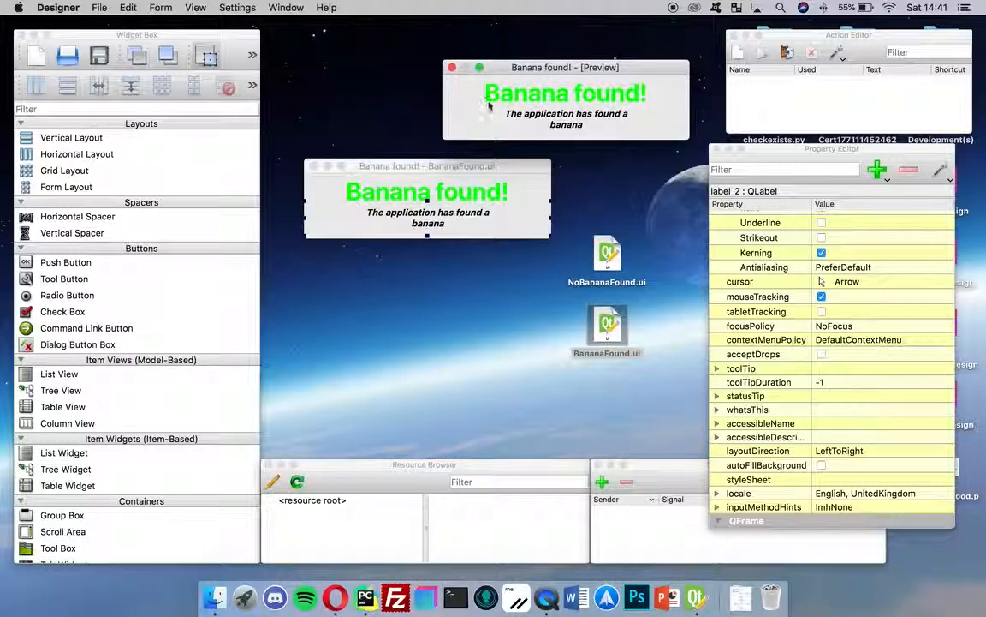
{"action": "left_click", "coordinate": [453, 67]}
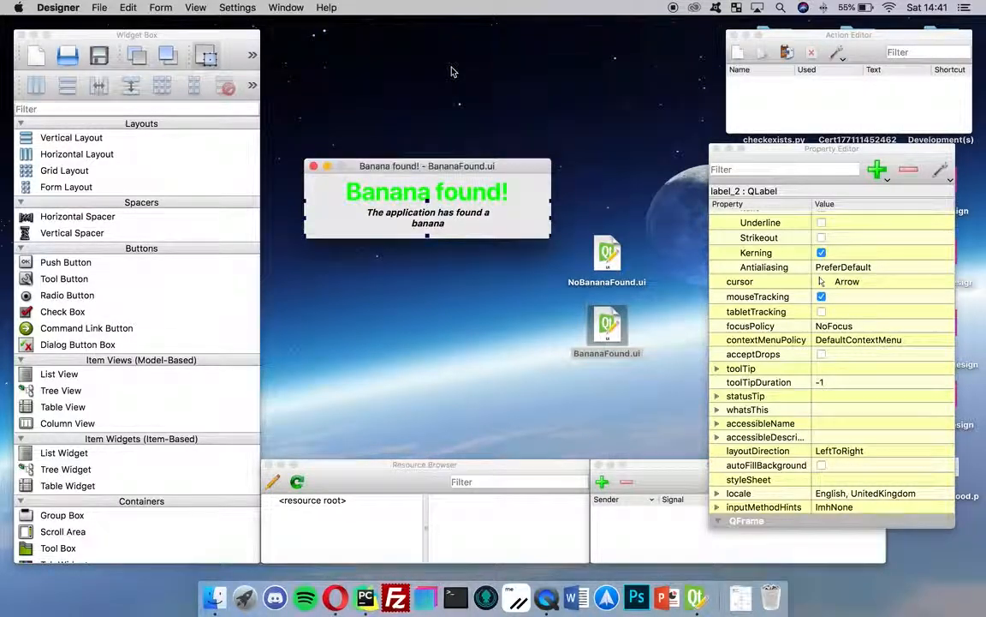
Close the BananaFound.ui form, dismiss the New Form dialog and quit Designer
{"action": "left_click", "coordinate": [443, 150]}
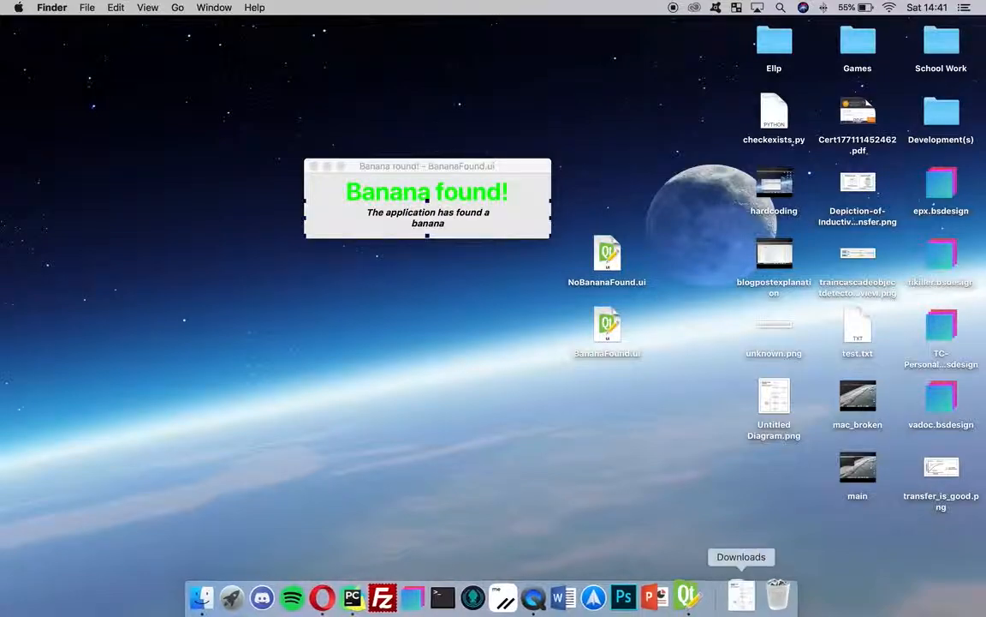
{"action": "left_click", "coordinate": [696, 597]}
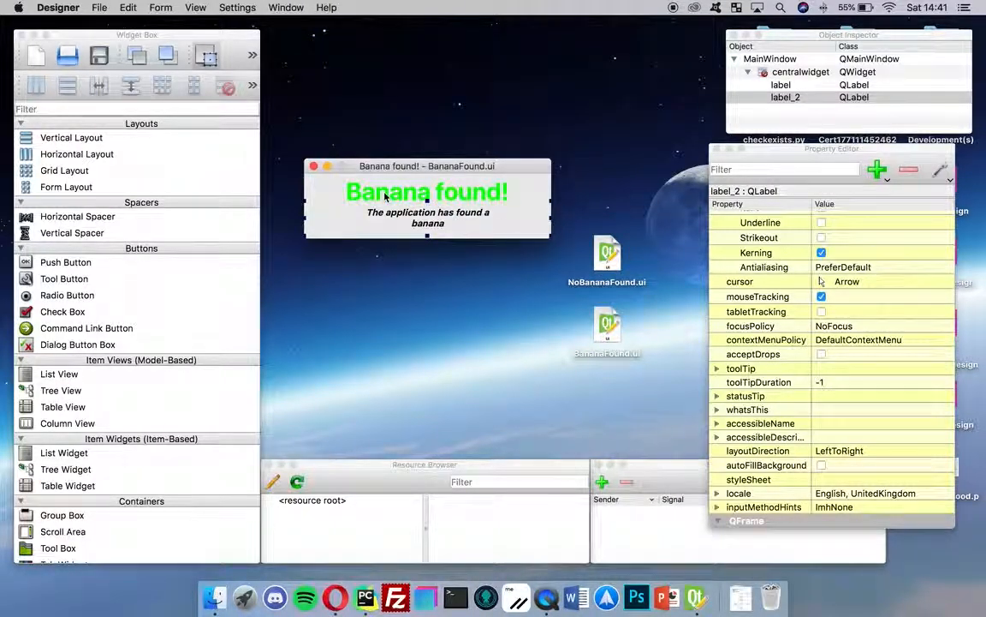
{"action": "left_click", "coordinate": [314, 166]}
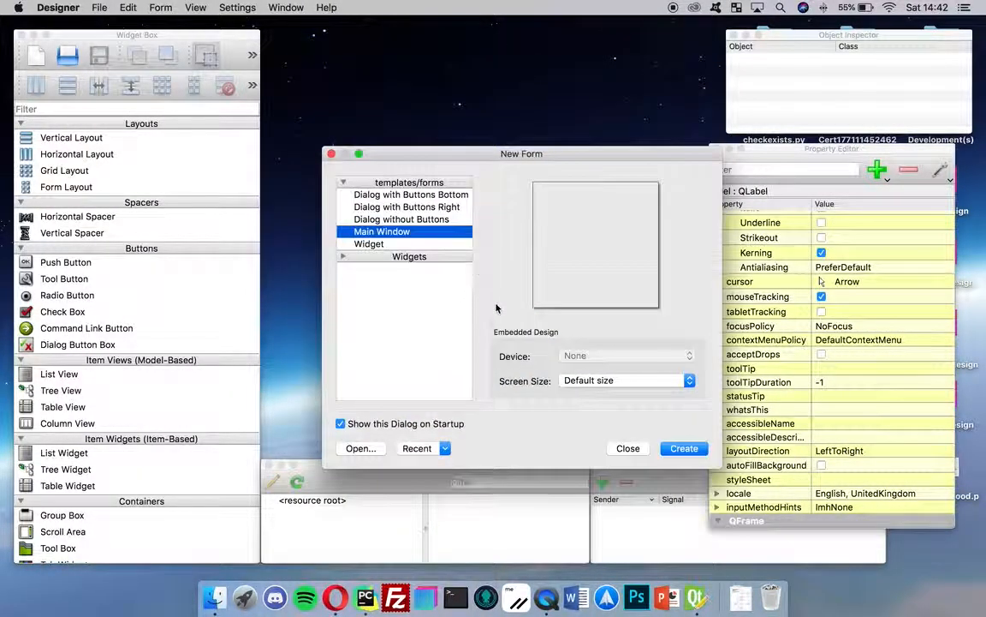
{"action": "left_click", "coordinate": [626, 447]}
{"action": "key", "text": "super+q"}
Move both banana UI files to a free area of the desktop and open the Development(s) folder beside them
{"action": "left_click_drag", "start_coordinate": [472, 383], "coordinate": [639, 174]}
{"action": "left_click_drag", "start_coordinate": [536, 152], "coordinate": [654, 346]}
{"action": "left_click_drag", "start_coordinate": [618, 278], "coordinate": [200, 133]}
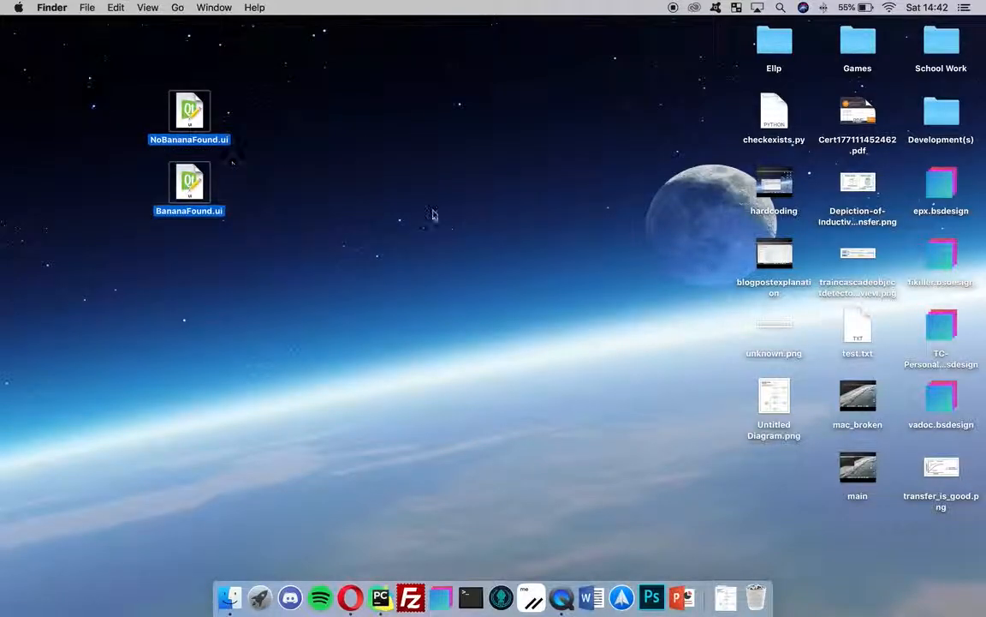
{"action": "double_click", "coordinate": [941, 107]}
{"action": "left_click_drag", "start_coordinate": [488, 57], "coordinate": [420, 113]}
{"action": "double_click", "coordinate": [497, 208]}
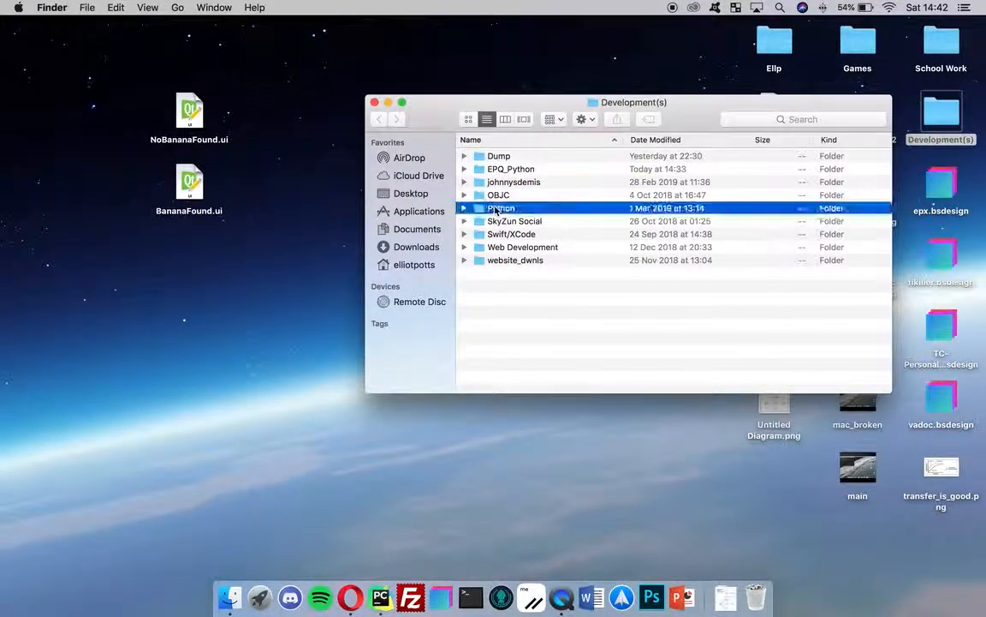
{"action": "scroll", "coordinate": [532, 228], "scroll_direction": "down", "scroll_amount": 3}
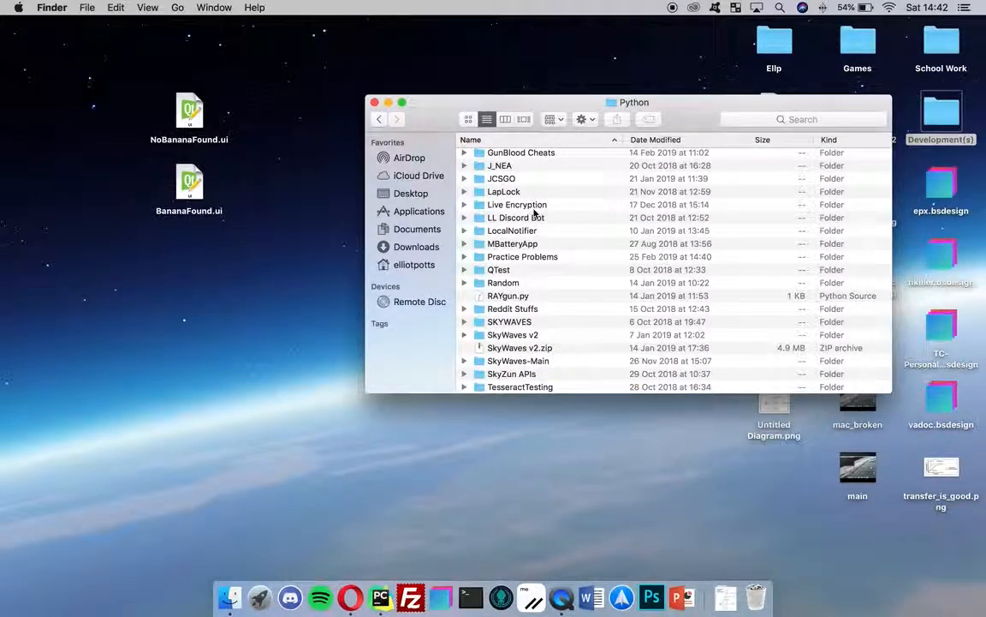
{"action": "scroll", "coordinate": [535, 213], "scroll_direction": "up", "scroll_amount": 5}
{"action": "scroll", "coordinate": [530, 222], "scroll_direction": "down", "scroll_amount": 3}
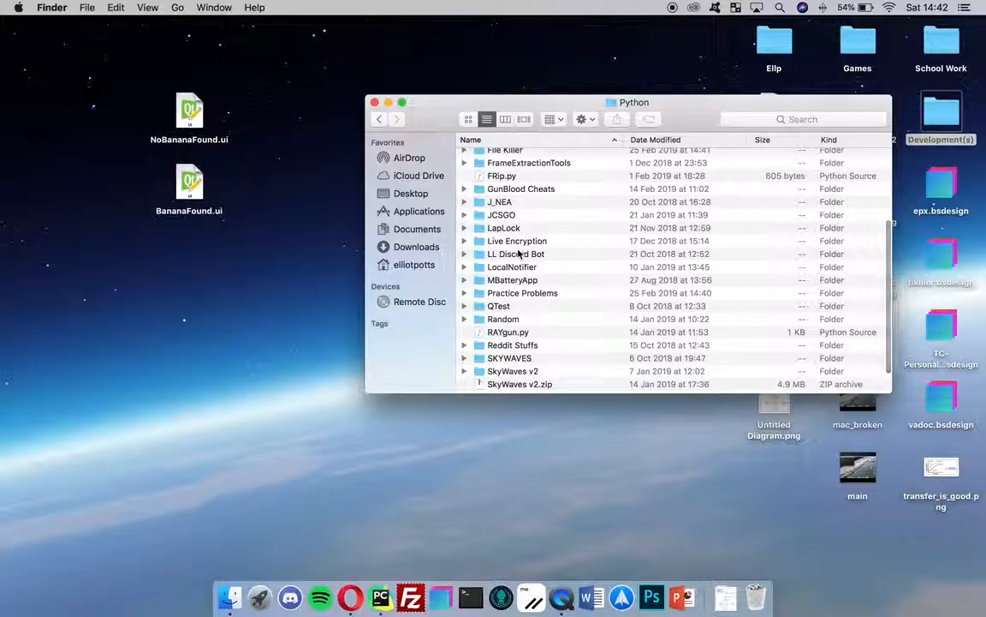
{"action": "scroll", "coordinate": [513, 254], "scroll_direction": "up", "scroll_amount": 2}
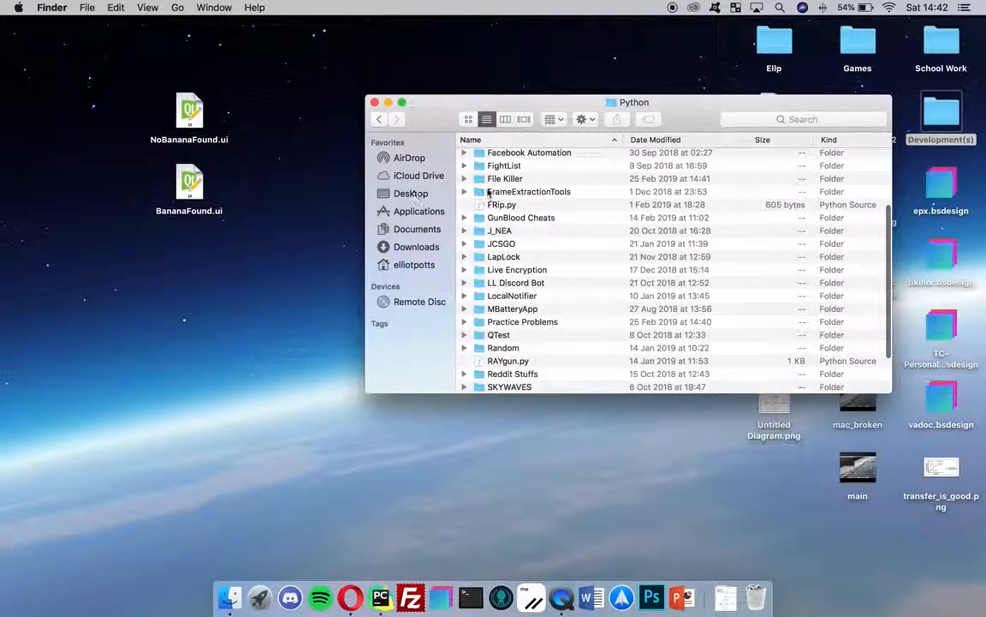
{"action": "scroll", "coordinate": [489, 214], "scroll_direction": "up", "scroll_amount": 2}
{"action": "scroll", "coordinate": [539, 214], "scroll_direction": "down", "scroll_amount": 5}
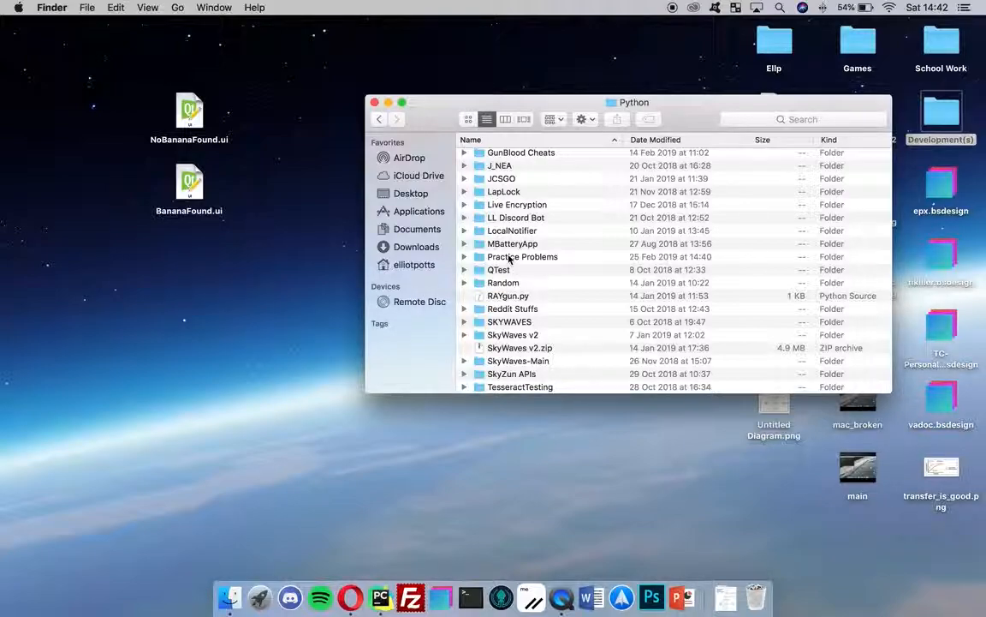
{"action": "scroll", "coordinate": [509, 259], "scroll_direction": "down", "scroll_amount": 1}
{"action": "scroll", "coordinate": [509, 258], "scroll_direction": "up", "scroll_amount": 5}
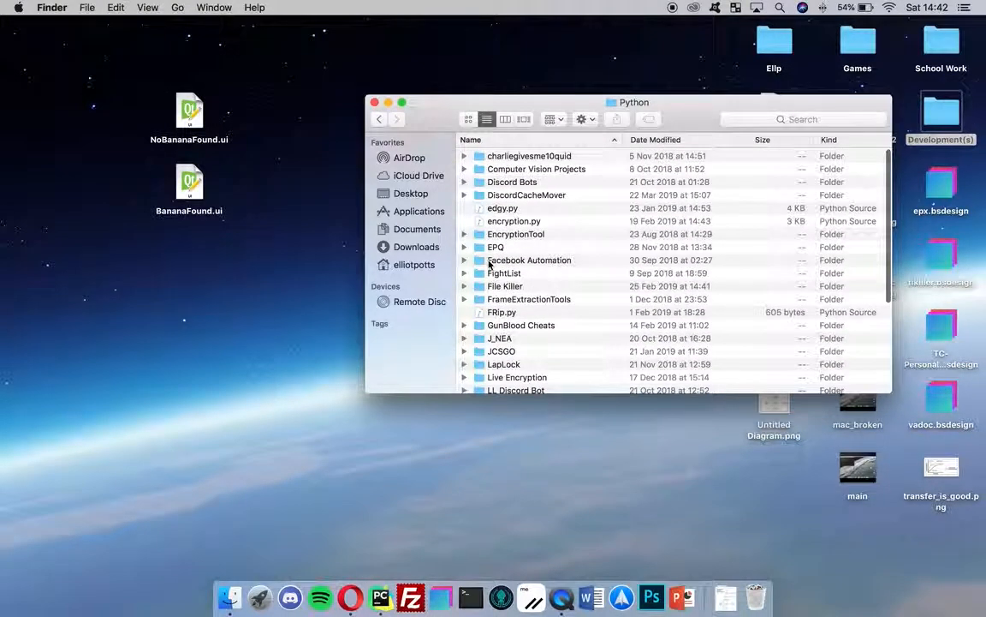
{"action": "left_click", "coordinate": [379, 119]}
Open the The_Artefact folder inside EPQ_Python and move BananaFound.ui and NoBananaFound.ui from the desktop into it
{"action": "double_click", "coordinate": [499, 169]}
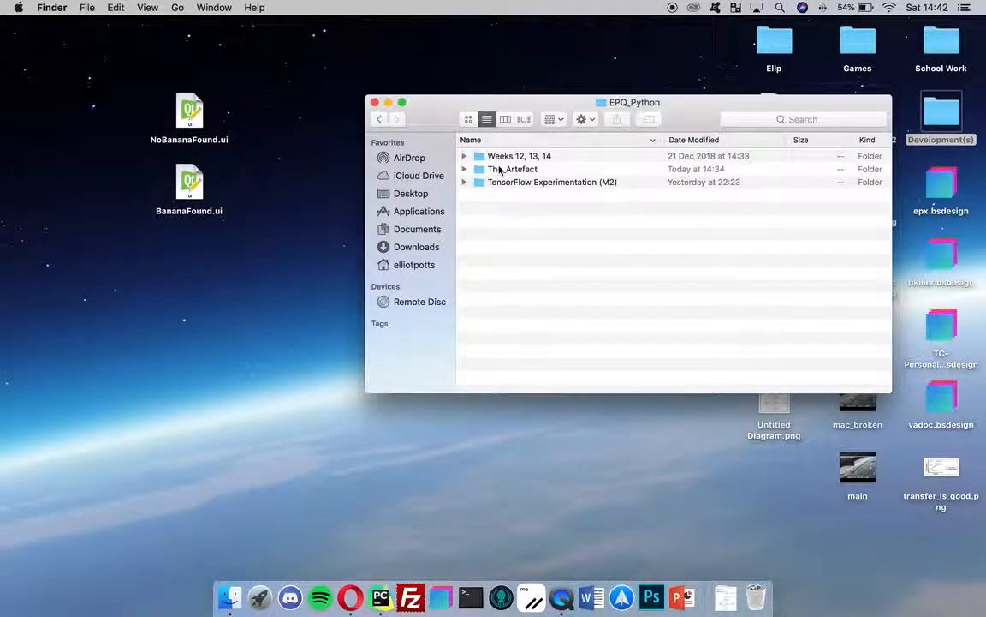
{"action": "double_click", "coordinate": [513, 169]}
{"action": "left_click_drag", "start_coordinate": [223, 262], "coordinate": [131, 5]}
{"action": "left_click_drag", "start_coordinate": [195, 116], "coordinate": [651, 205]}
{"action": "left_click", "coordinate": [505, 257]}
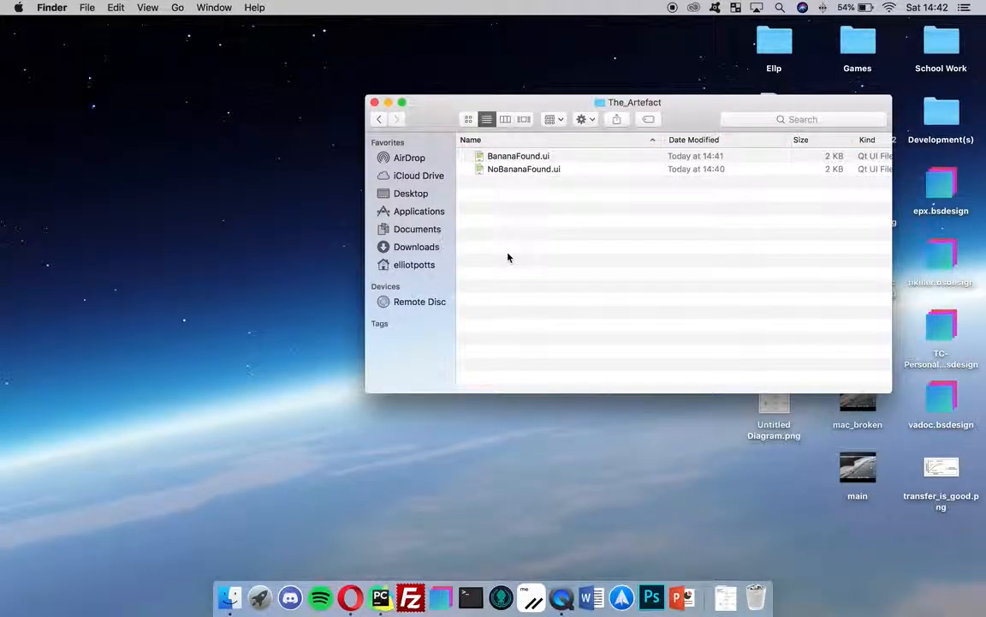
Launch Terminal, change to the Desktop/Development(s)/EPQ_Python directory and list its contents
{"action": "key", "text": "super+space"}
{"action": "type", "text": "terminal"}
{"action": "key", "text": "Return"}
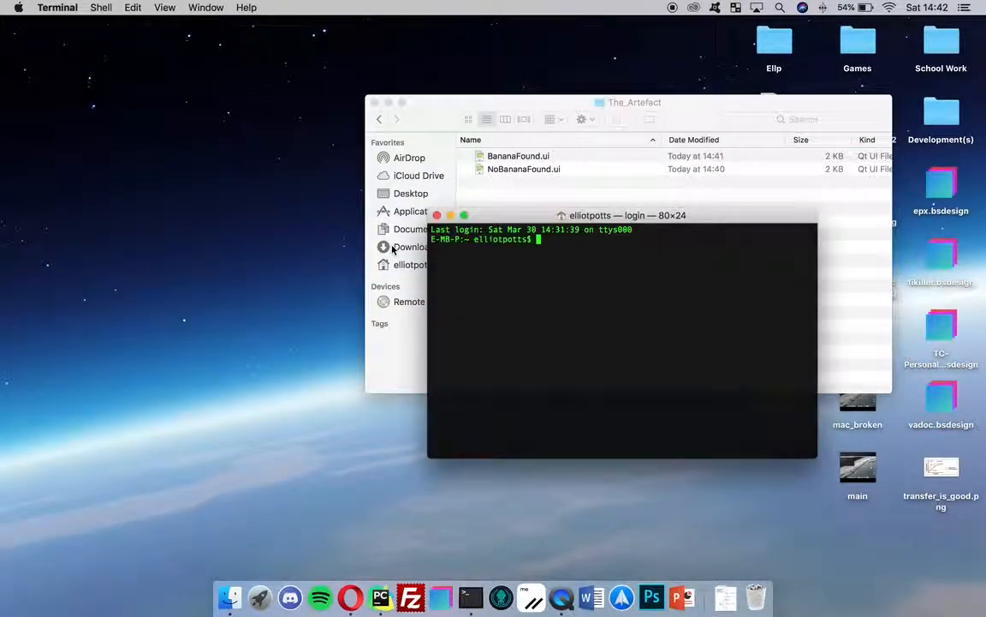
{"action": "type", "text": "cd Desktop/Development\\(s\\)/EPQ_Python/"}
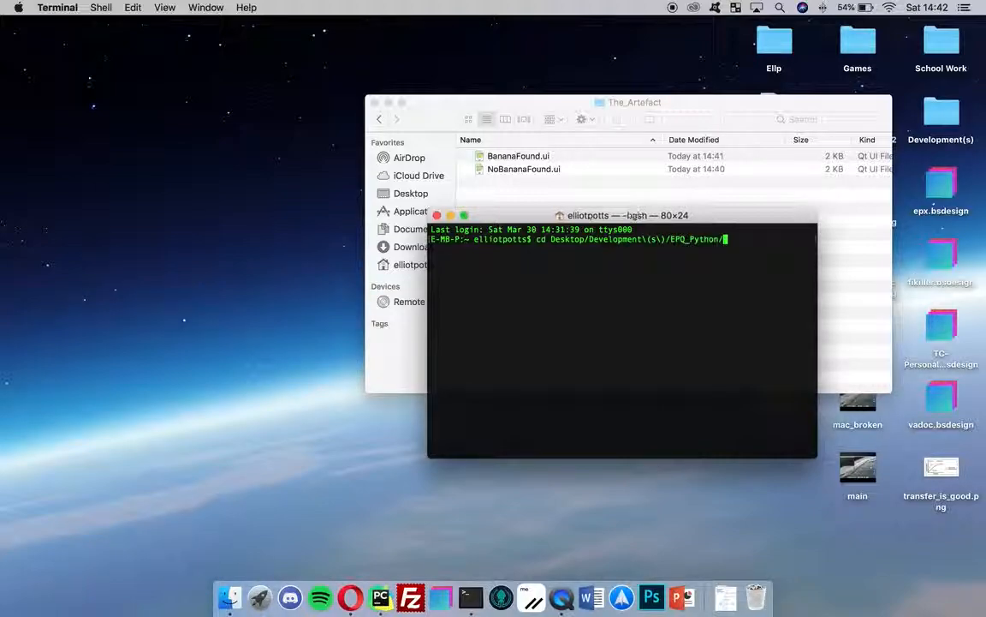
{"action": "key", "text": "Return"}
{"action": "type", "text": "ls"}
{"action": "key", "text": "Return"}
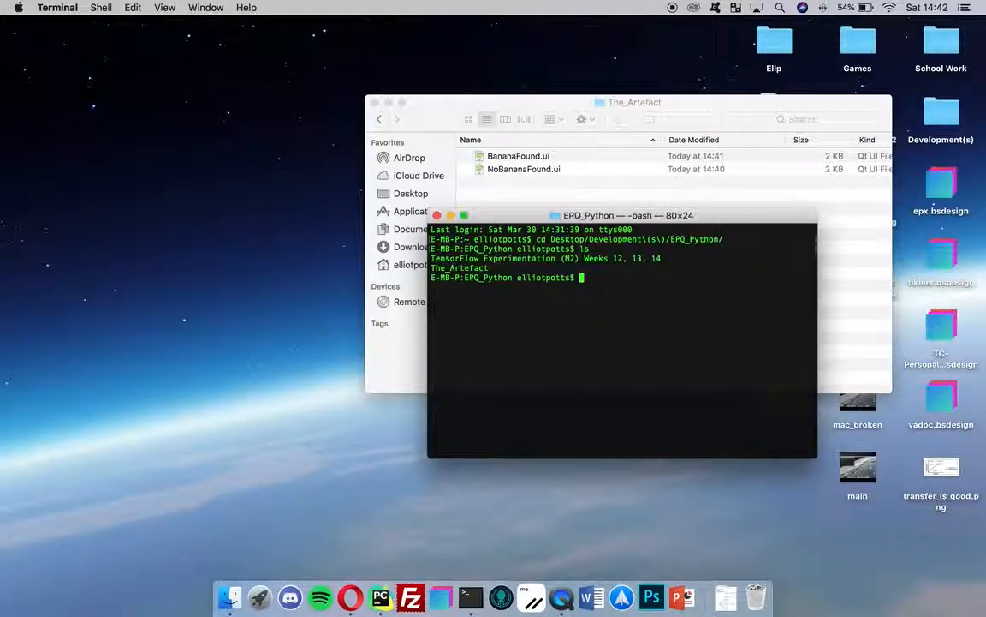
Change into the The_Artefact directory and list its files
{"action": "key", "text": "Tab"}
{"action": "key", "text": "Return"}
{"action": "type", "text": "ls"}
{"action": "key", "text": "Return"}
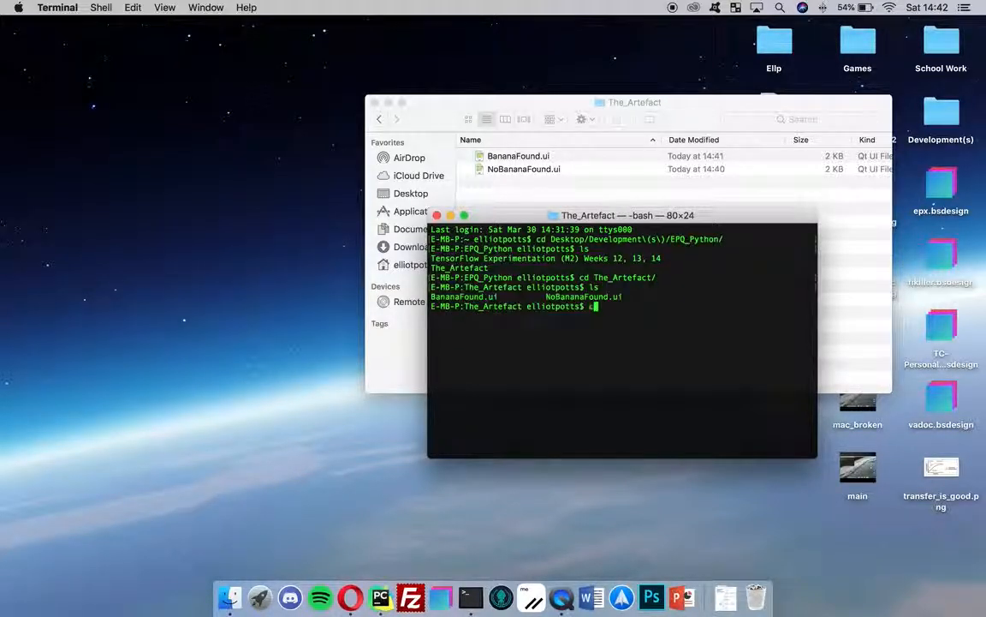
Clear the terminal and list the The_Artefact files again
{"action": "key", "text": "ctrl+l"}
{"action": "type", "text": "l"}
{"action": "key", "text": "Return"}
{"action": "type", "text": "s"}
{"action": "type", "text": "lear"}
{"action": "key", "text": "Return"}
{"action": "type", "text": "ls"}
{"action": "key", "text": "Return"}
Convert the banana-found form to Python by running pyuic5 BananaFound.ui -o BananaFound.py
{"action": "type", "text": "pyuci"}
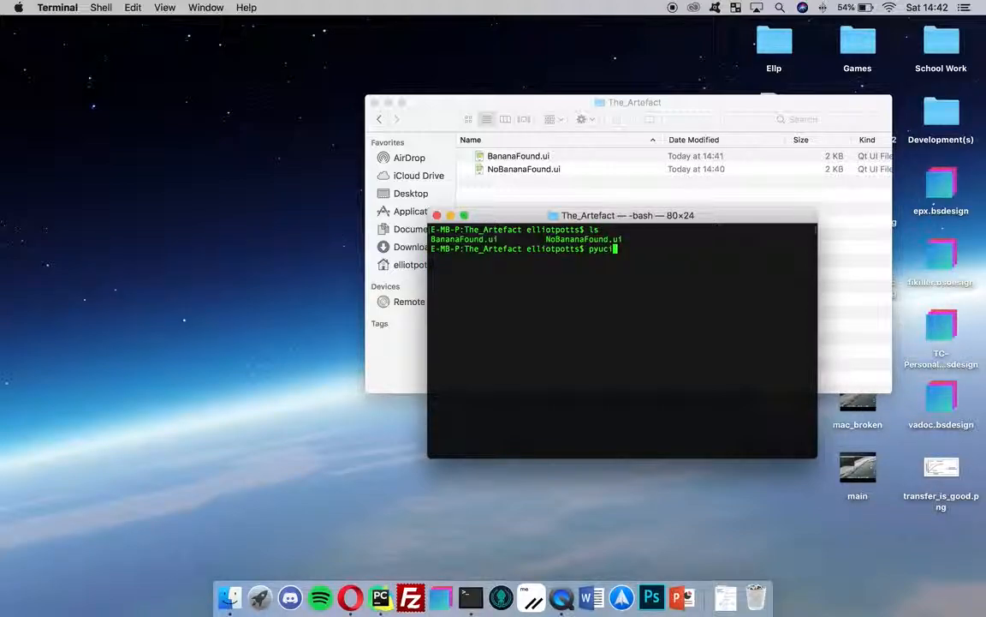
{"action": "type", "text": "5 B"}
{"action": "key", "text": "Tab"}
{"action": "type", "text": "B"}
{"action": "key", "text": "Tab"}
{"action": "key", "text": "BackSpace"}
{"action": "key", "text": "BackSpace"}
{"action": "type", "text": "py"}
{"action": "key", "text": "Return"}
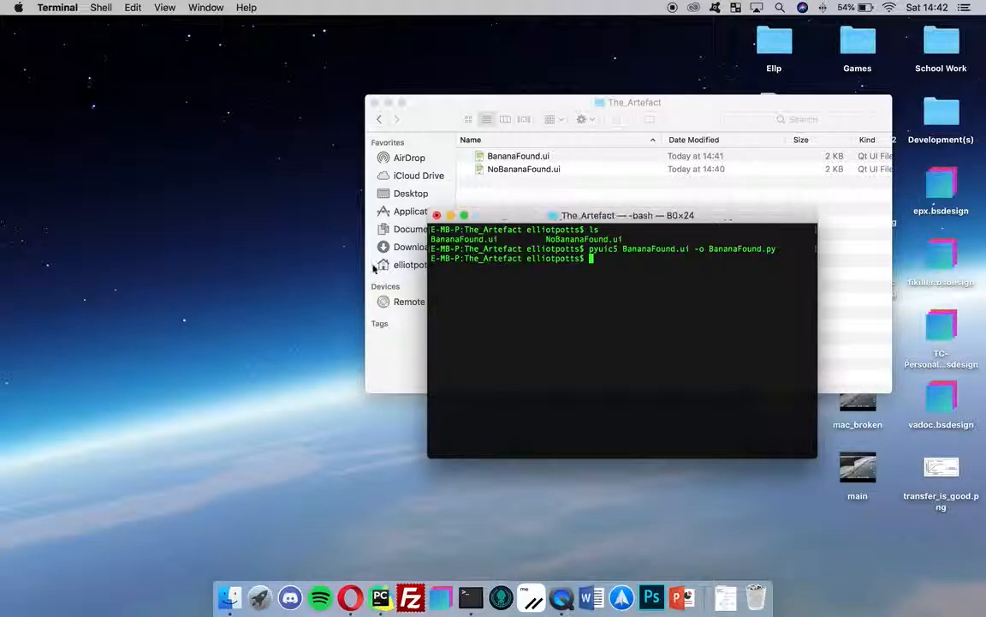
Convert the no-banana form to Python by running pyuic5 NoBananaFound.ui -o NoBanaFound.py
{"action": "left_click_drag", "start_coordinate": [474, 217], "coordinate": [119, 273]}
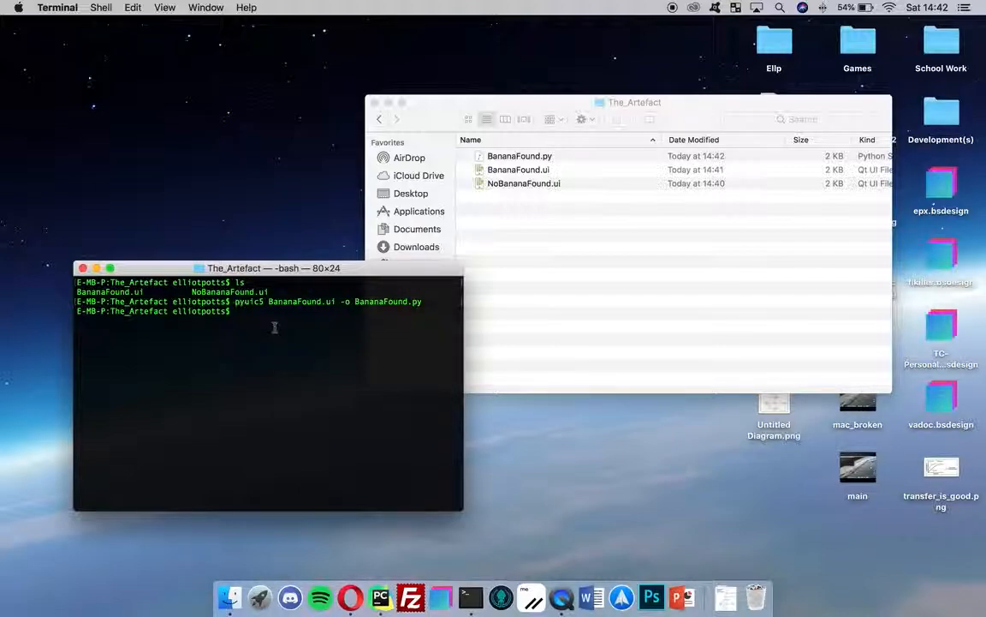
{"action": "type", "text": "pyuic5 NoBananaFound.ui -o Banana"}
{"action": "key", "text": "Tab"}
{"action": "key", "text": "BackSpace"}
{"action": "key", "text": "BackSpace"}
{"action": "key", "text": "BackSpace"}
{"action": "key", "text": "BackSpace"}
{"action": "key", "text": "BackSpace"}
{"action": "key", "text": "BackSpace"}
{"action": "key", "text": "BackSpace"}
{"action": "key", "text": "BackSpace"}
{"action": "key", "text": "BackSpace"}
{"action": "key", "text": "BackSpace"}
{"action": "key", "text": "BackSpace"}
{"action": "type", "text": "NoBanaFound.py"}
{"action": "key", "text": "Return"}
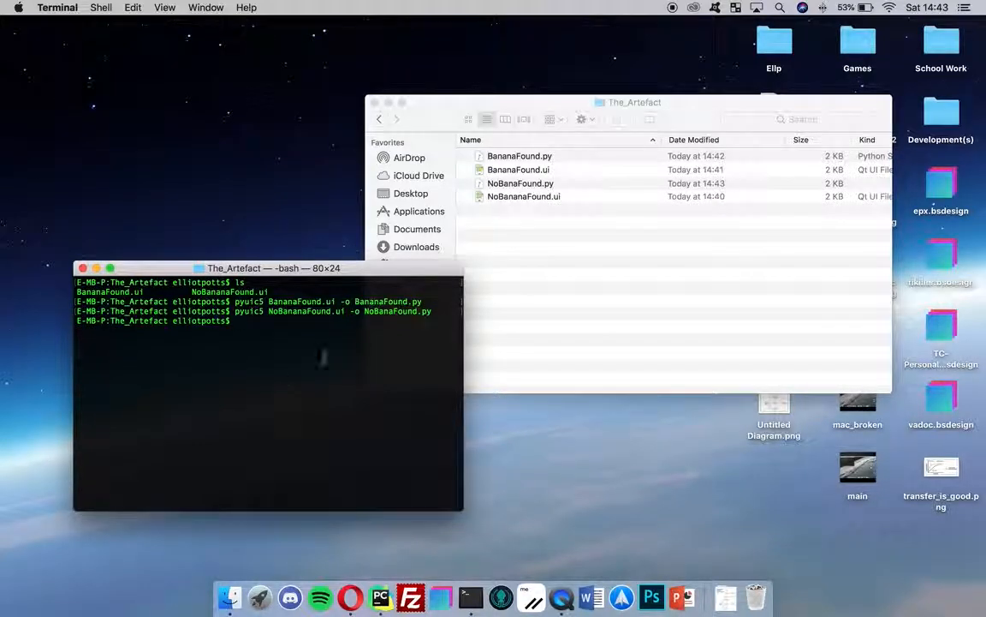
Hide the terminal and sort the files in the The_Artefact folder by kind
{"action": "key", "text": "super+h"}
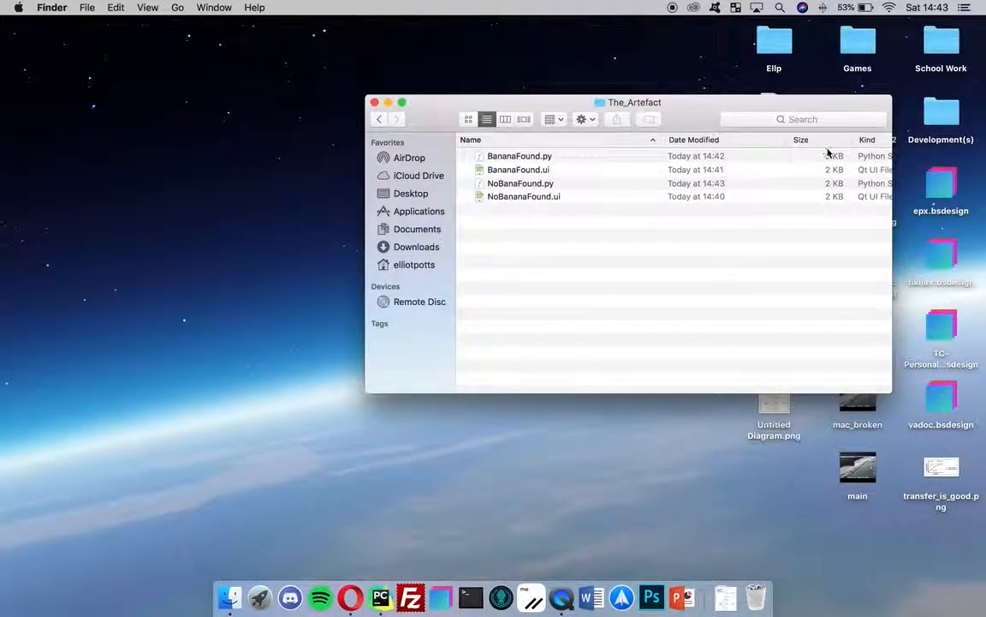
{"action": "left_click", "coordinate": [790, 154]}
{"action": "left_click", "coordinate": [869, 139]}
{"action": "left_click", "coordinate": [742, 246]}
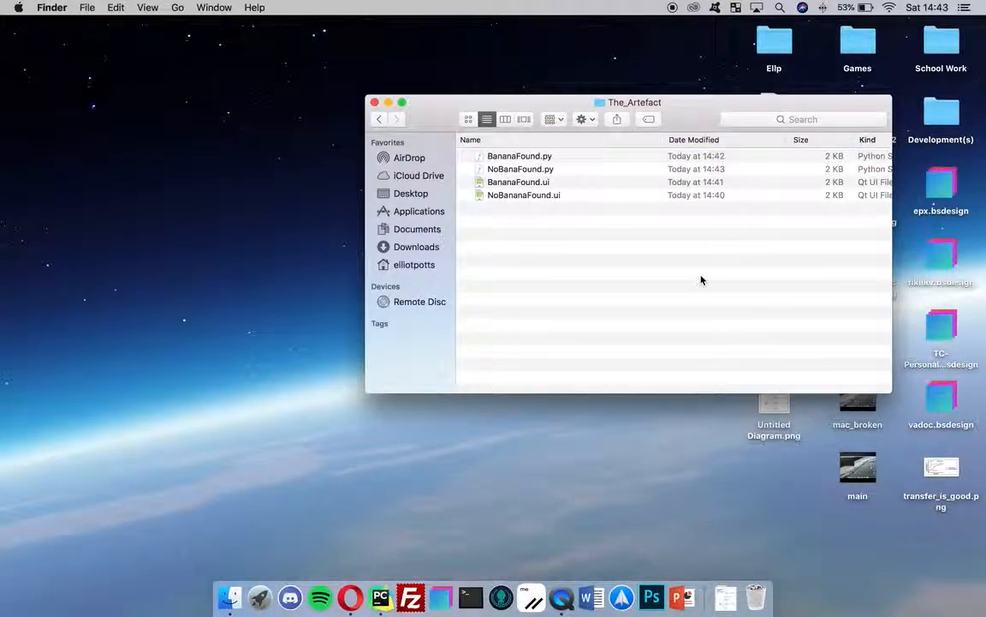
{"action": "right_click", "coordinate": [531, 157]}
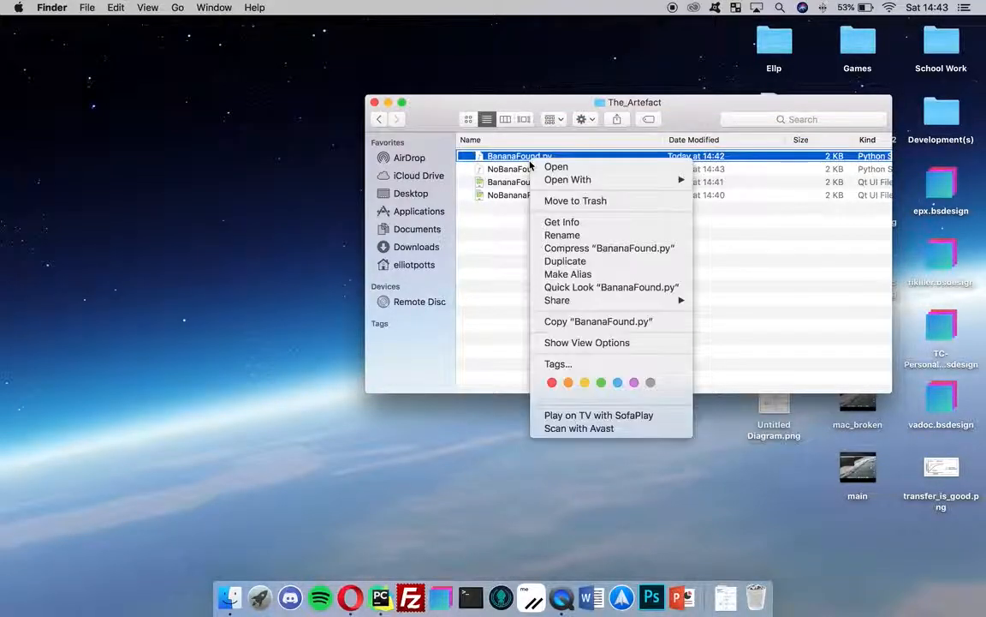
{"action": "mouse_move", "coordinate": [634, 180]}
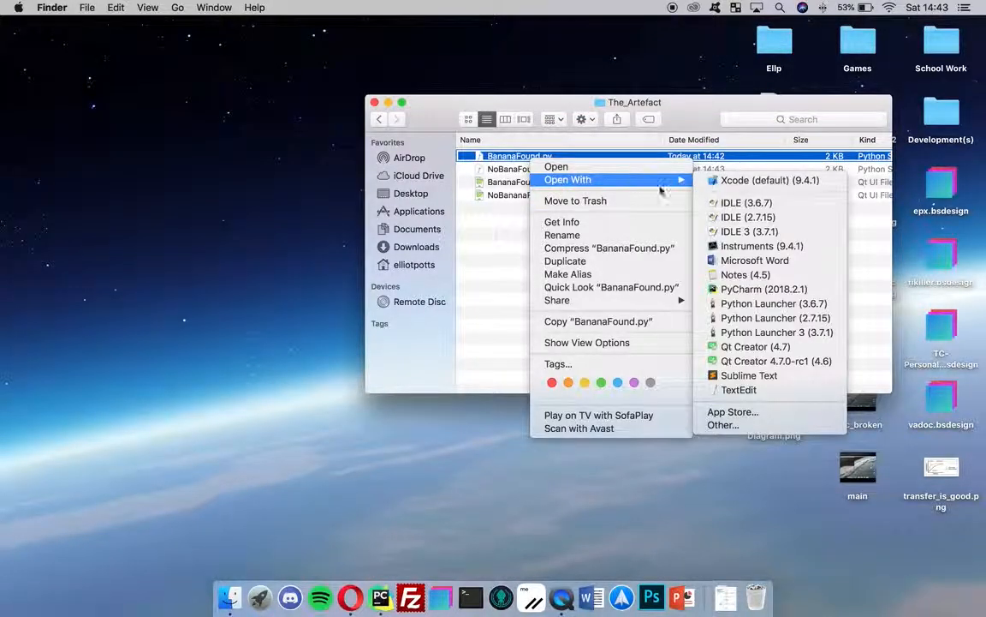
{"action": "left_click", "coordinate": [467, 259]}
Switch to PyCharm and open BananaFound.py from the The_Artefact project
{"action": "left_click", "coordinate": [367, 595]}
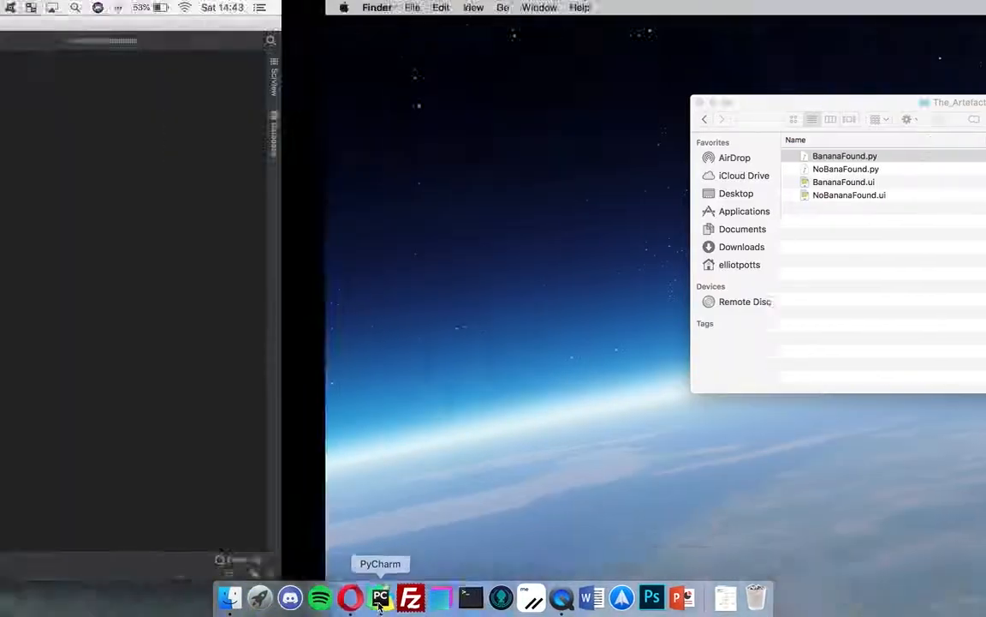
{"action": "double_click", "coordinate": [71, 75]}
{"action": "double_click", "coordinate": [86, 87]}
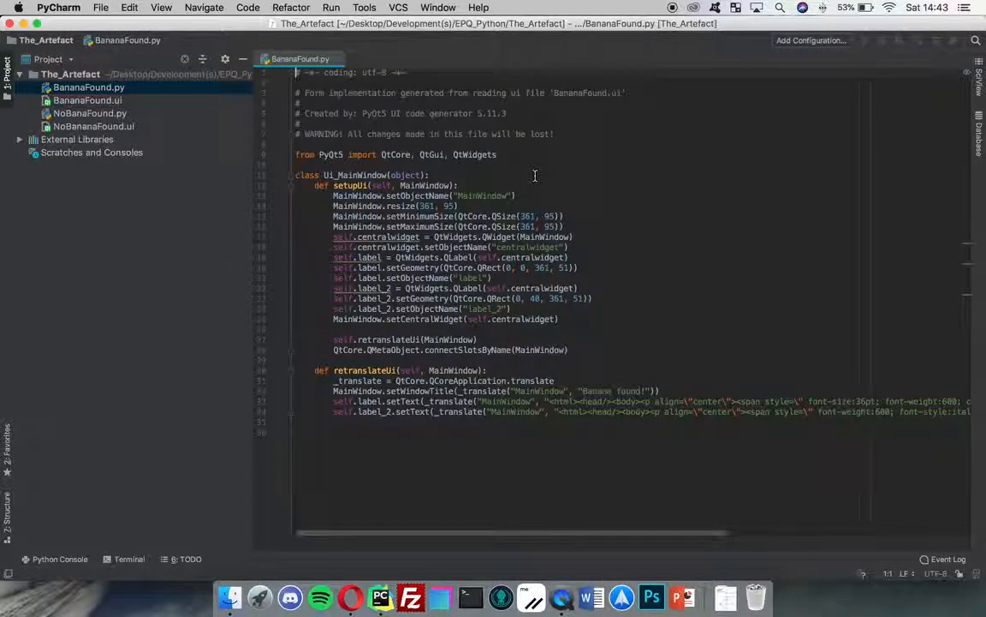
Delete the generated header comments below the coding line in BananaFound.py, leaving two blank lines above the PyQt5 import
{"action": "left_click_drag", "start_coordinate": [557, 136], "coordinate": [276, 93]}
{"action": "key", "text": "BackSpace"}
{"action": "key", "text": "BackSpace"}
{"action": "key", "text": "BackSpace"}
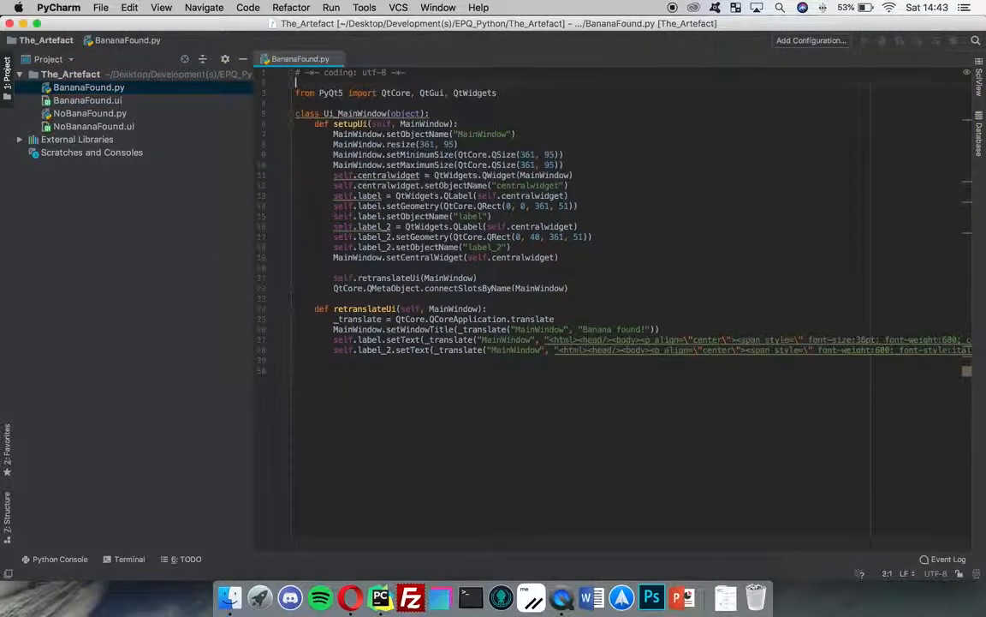
{"action": "key", "text": "Return"}
Add a second blank line between the PyQt5 import and the Ui_MainWindow class in BananaFound.py
{"action": "left_click", "coordinate": [387, 124]}
{"action": "left_click", "coordinate": [403, 215]}
{"action": "left_click", "coordinate": [375, 112]}
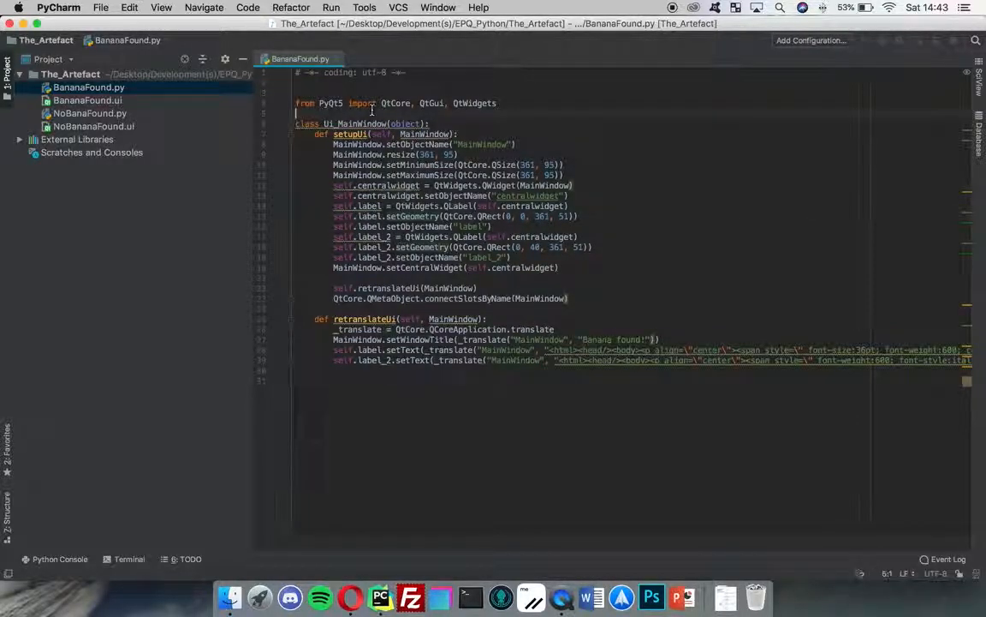
{"action": "key", "text": "Return"}
{"action": "left_click", "coordinate": [414, 349]}
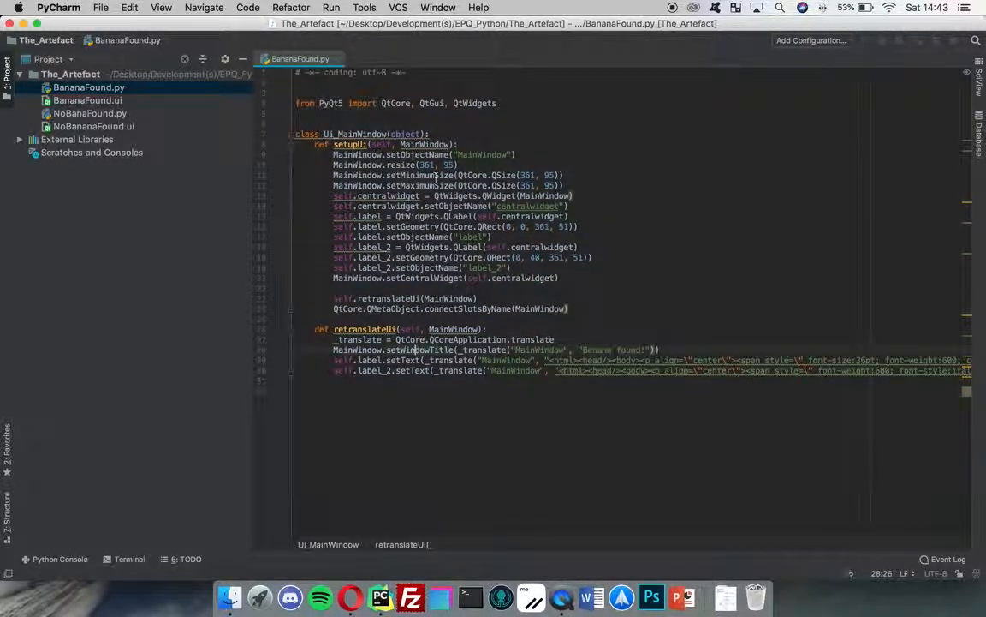
{"action": "left_click", "coordinate": [447, 137]}
{"action": "left_click", "coordinate": [412, 111]}
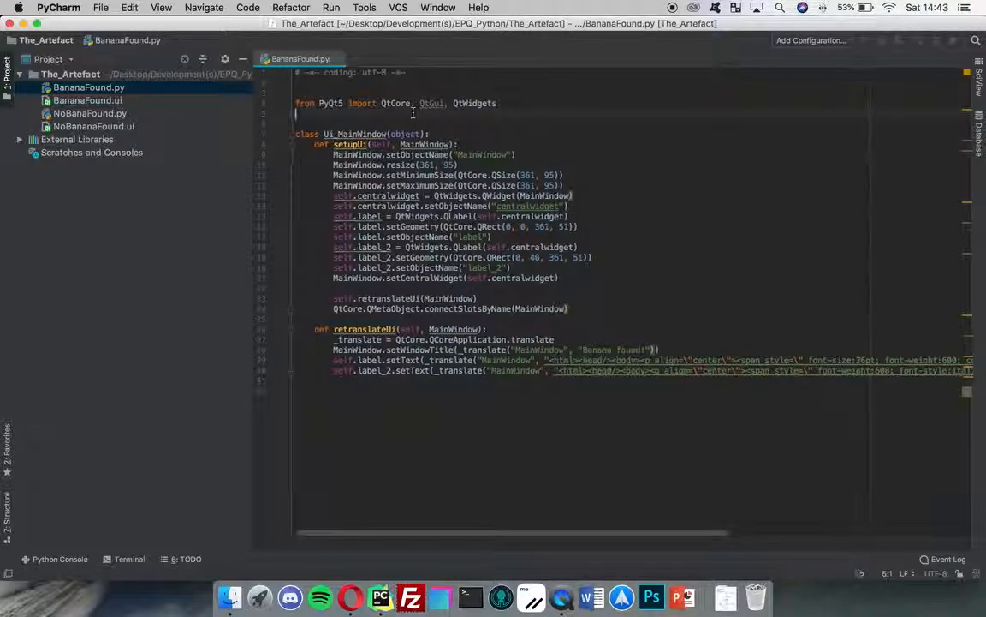
Open NoBanaFound.py, delete its generated header comments and leave two blank lines before both the import and the class
{"action": "double_click", "coordinate": [70, 113]}
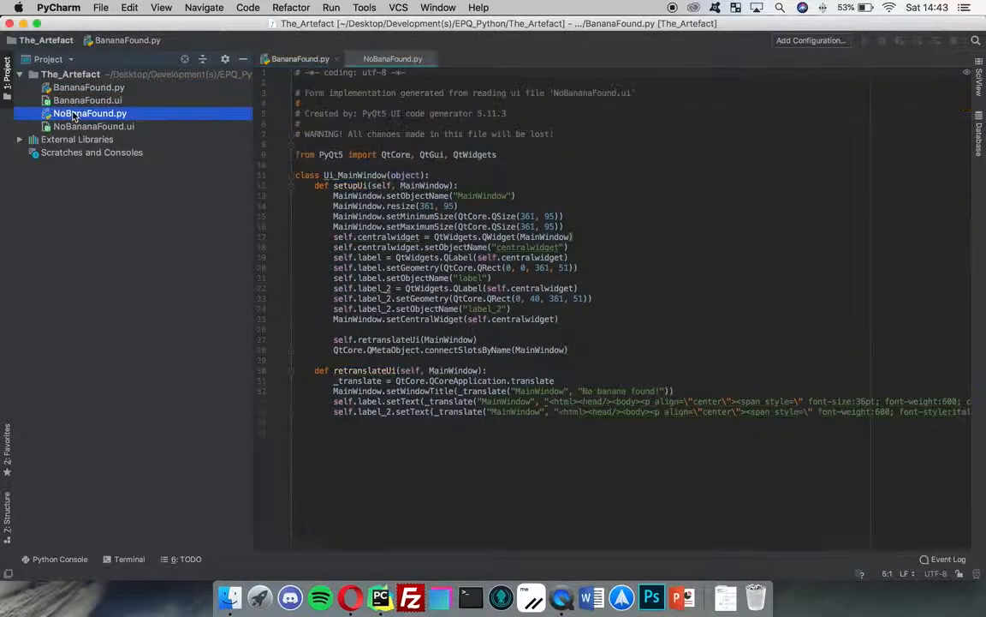
{"action": "left_click_drag", "start_coordinate": [295, 144], "coordinate": [240, 85]}
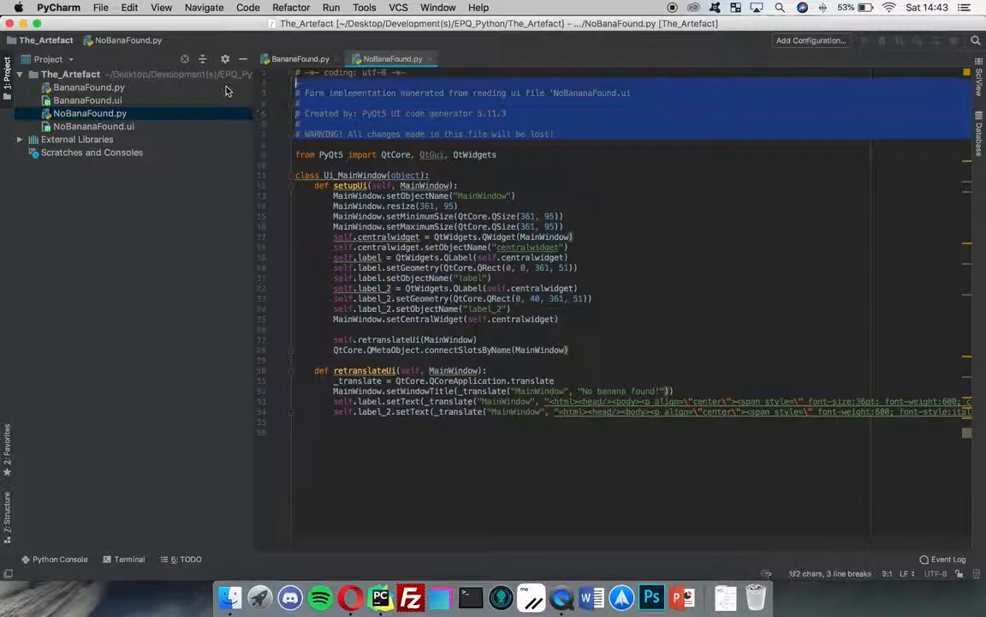
{"action": "key", "text": "BackSpace"}
{"action": "key", "text": "Return"}
{"action": "key", "text": "Down"}
{"action": "key", "text": "Down"}
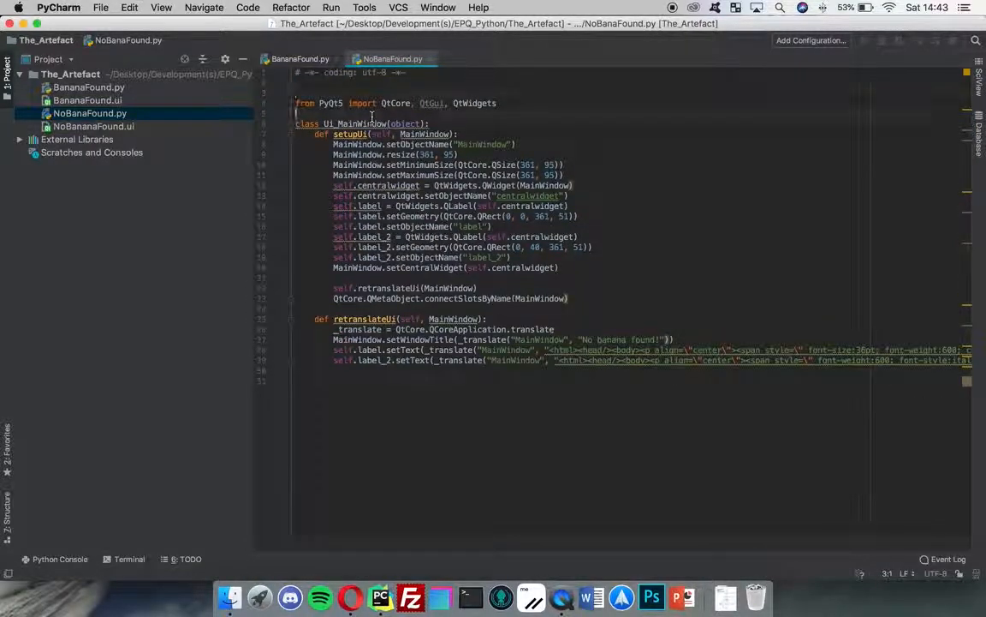
{"action": "key", "text": "Return"}
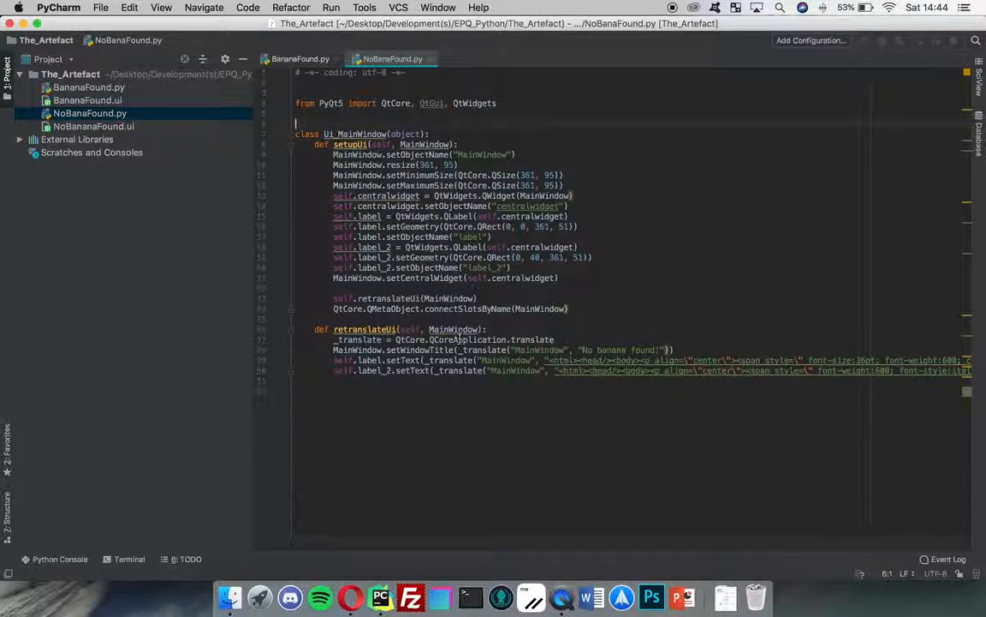
Run NoBanaFound.py as a Python script
{"action": "right_click", "coordinate": [413, 301]}
{"action": "left_click", "coordinate": [344, 268]}
{"action": "left_click", "coordinate": [308, 111]}
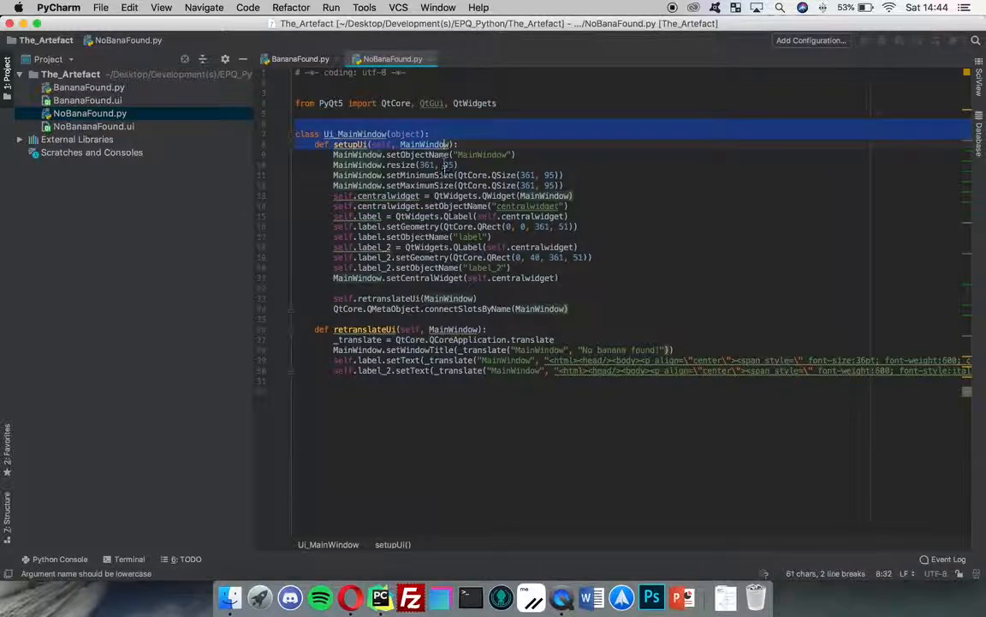
{"action": "right_click", "coordinate": [453, 145]}
{"action": "left_click", "coordinate": [488, 328]}
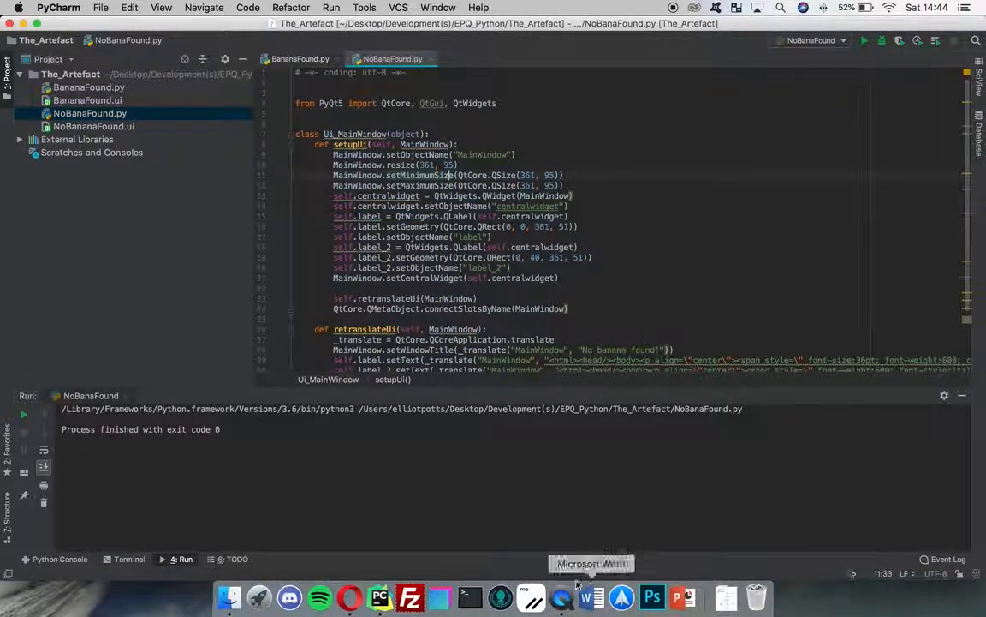
Enlarge the code editor by shrinking the run output area and narrowing the project tree
{"action": "scroll", "coordinate": [491, 246], "scroll_direction": "down", "scroll_amount": 5}
{"action": "scroll", "coordinate": [490, 245], "scroll_direction": "up", "scroll_amount": 5}
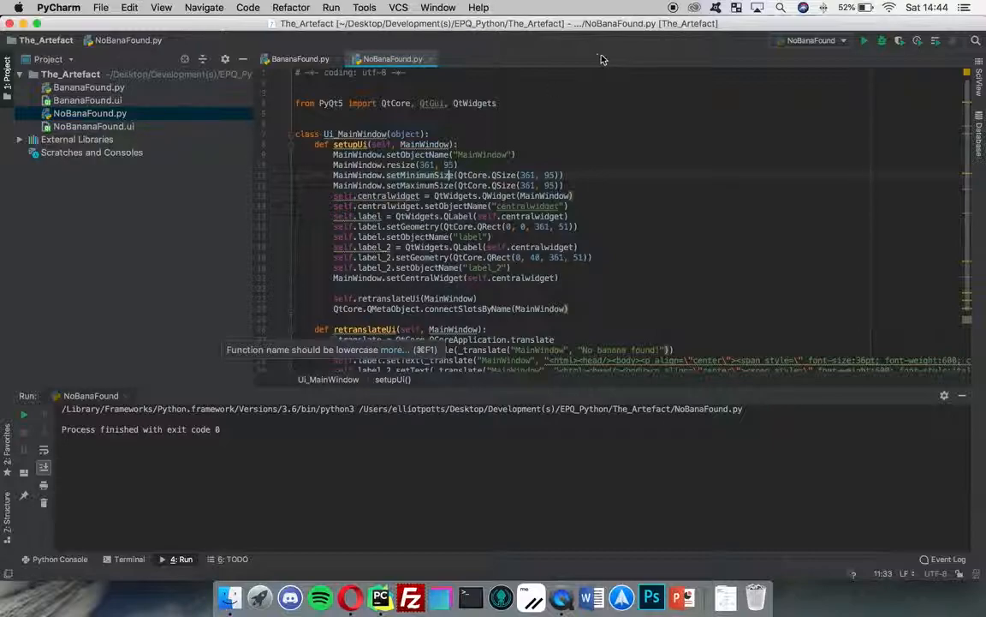
{"action": "scroll", "coordinate": [520, 183], "scroll_direction": "down", "scroll_amount": 3}
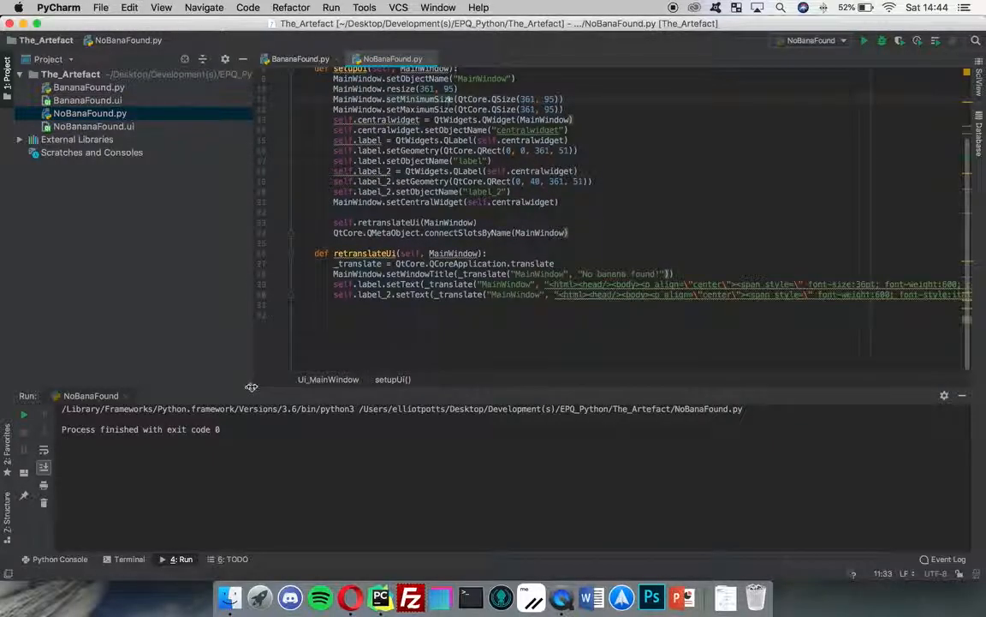
{"action": "left_click_drag", "start_coordinate": [259, 389], "coordinate": [258, 446]}
{"action": "left_click_drag", "start_coordinate": [254, 406], "coordinate": [143, 369]}
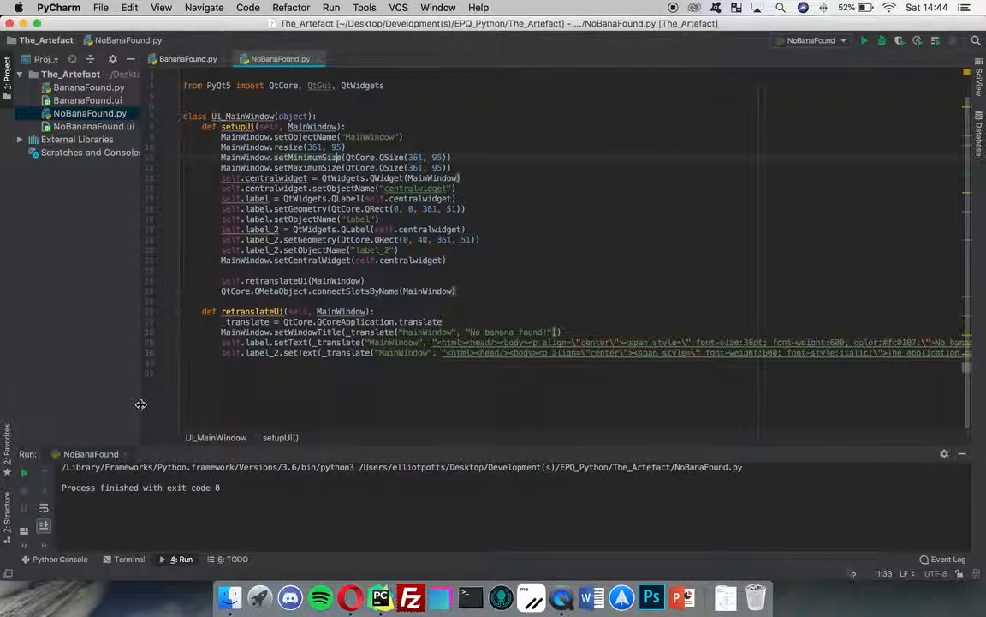
{"action": "scroll", "coordinate": [322, 361], "scroll_direction": "up", "scroll_amount": 1}
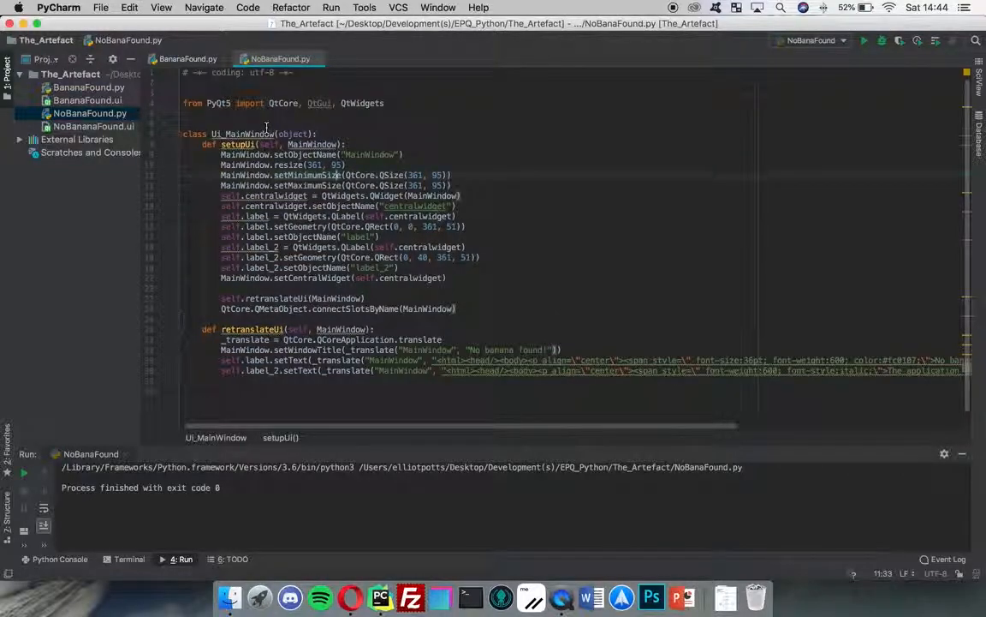